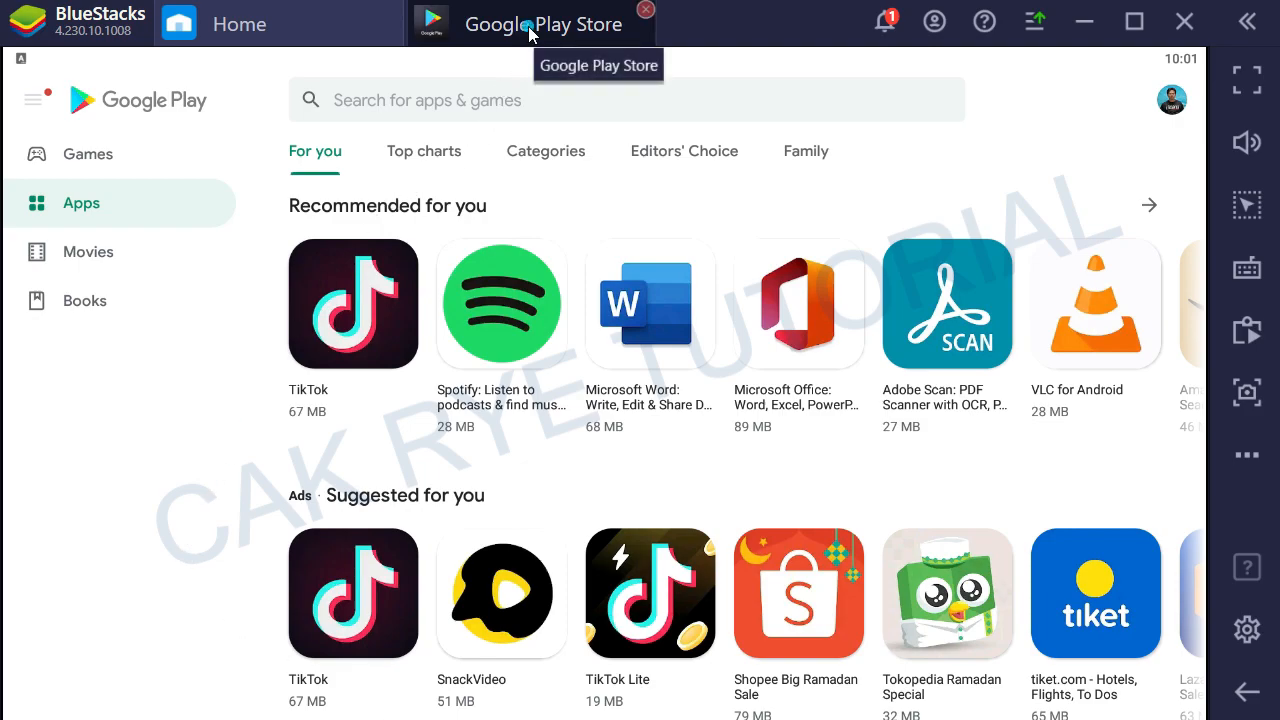
# Step: Search the Play Store for canva
pyautogui.click(400, 101)
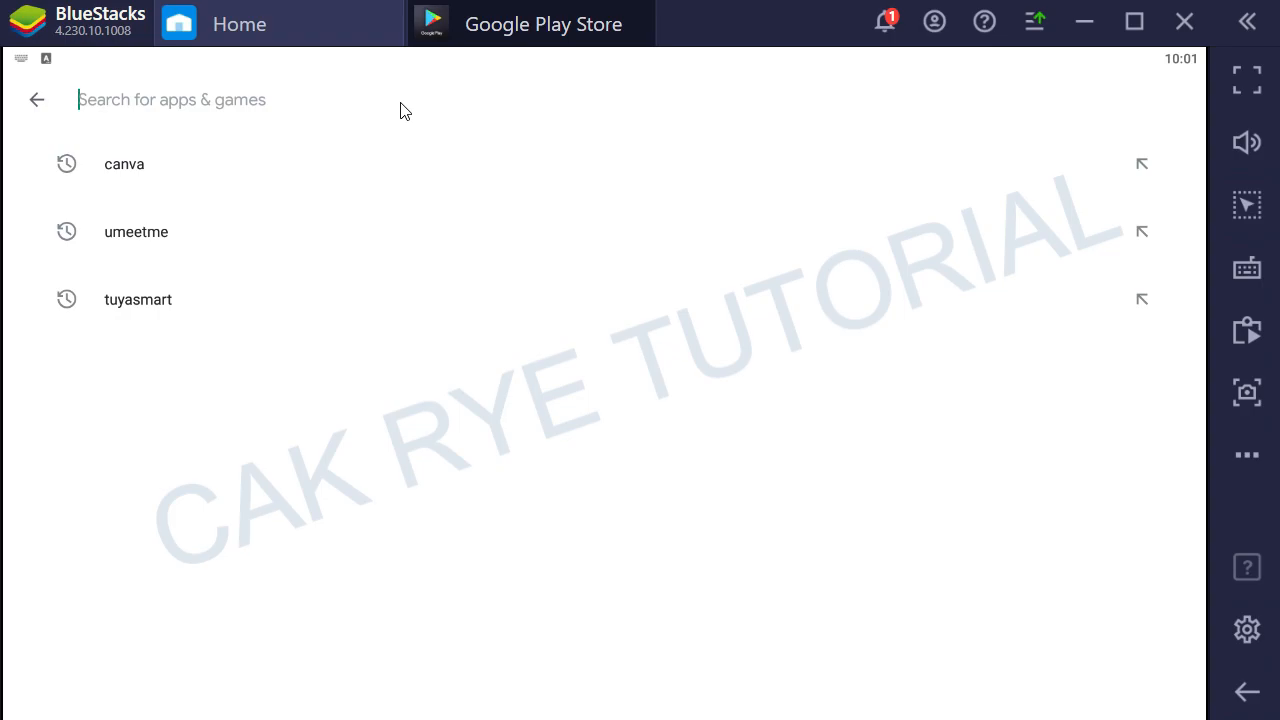
pyautogui.write('canva')
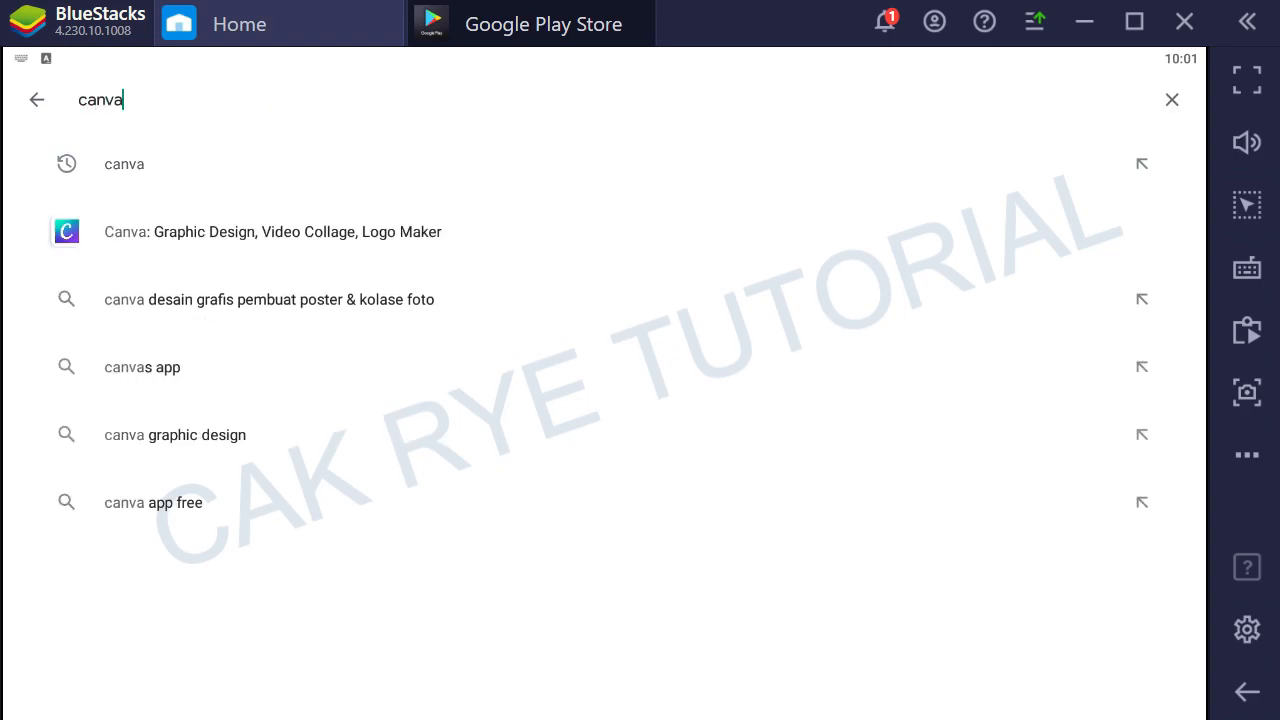
pyautogui.press('Return')
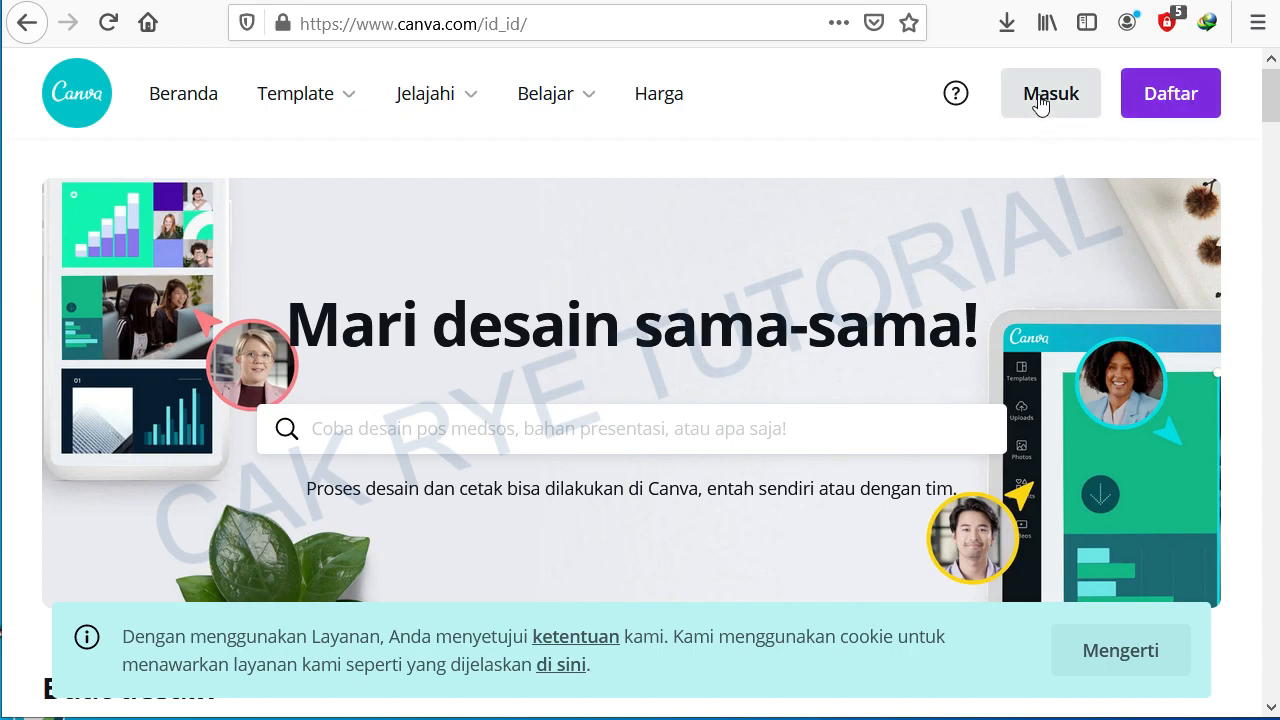
# Step: Log in to Canva with a Google account, dismissing the sign-up dialog first
pyautogui.click(1164, 90)
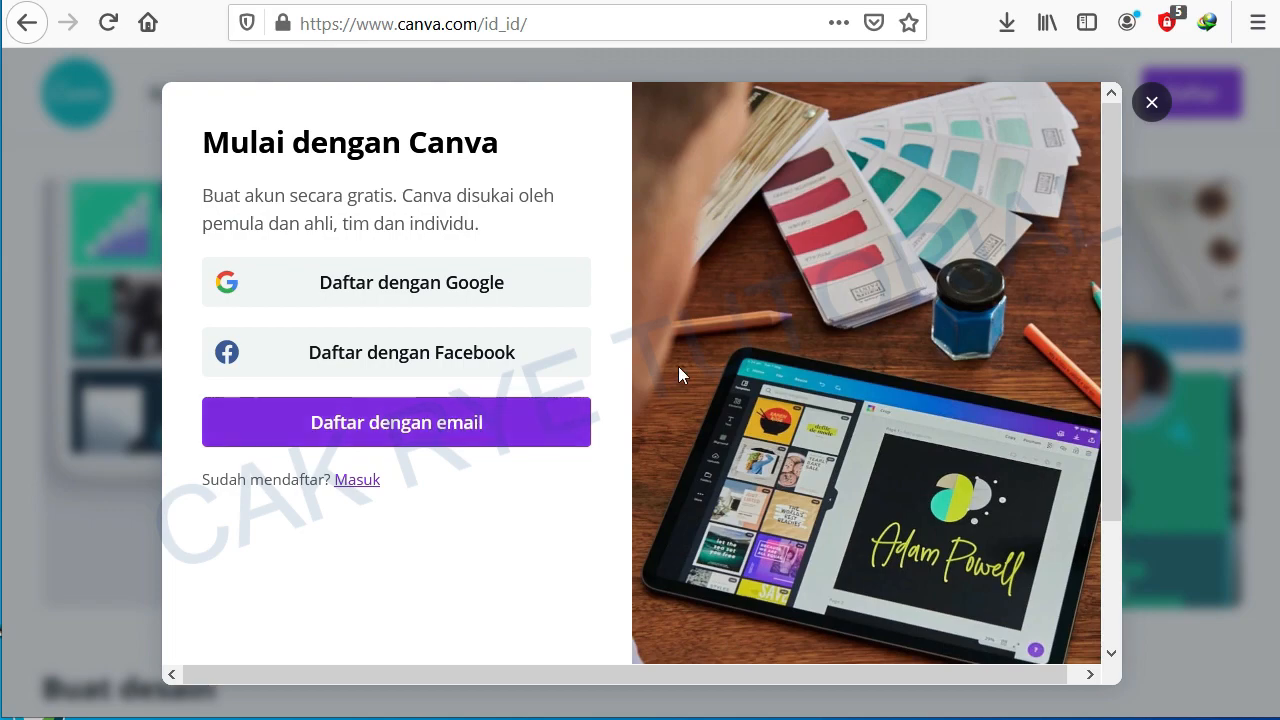
pyautogui.click(1151, 102)
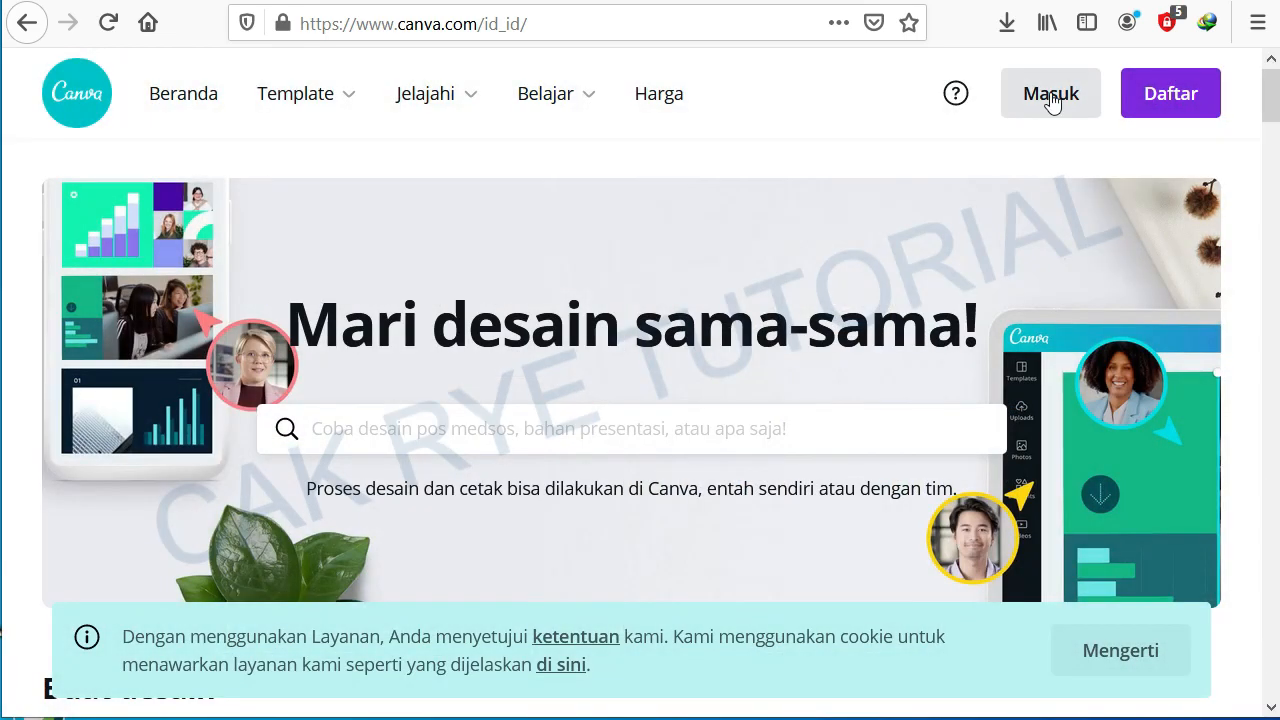
pyautogui.click(1050, 95)
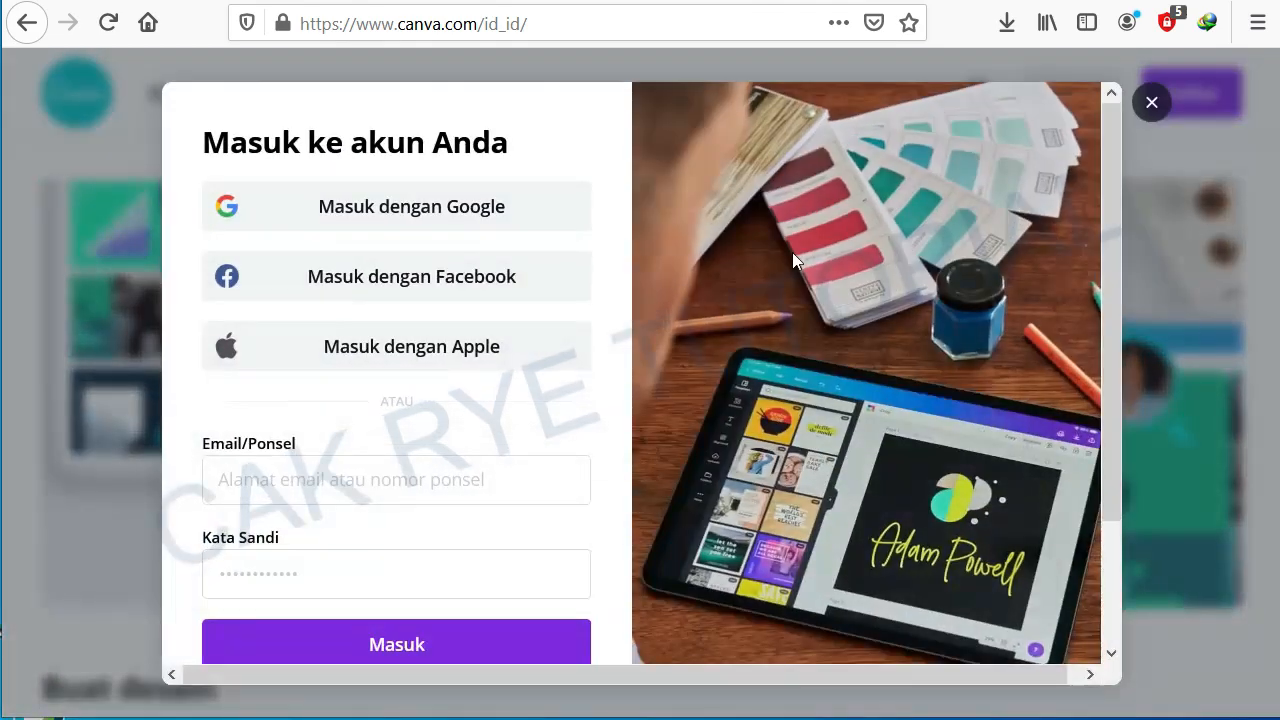
pyautogui.click(386, 213)
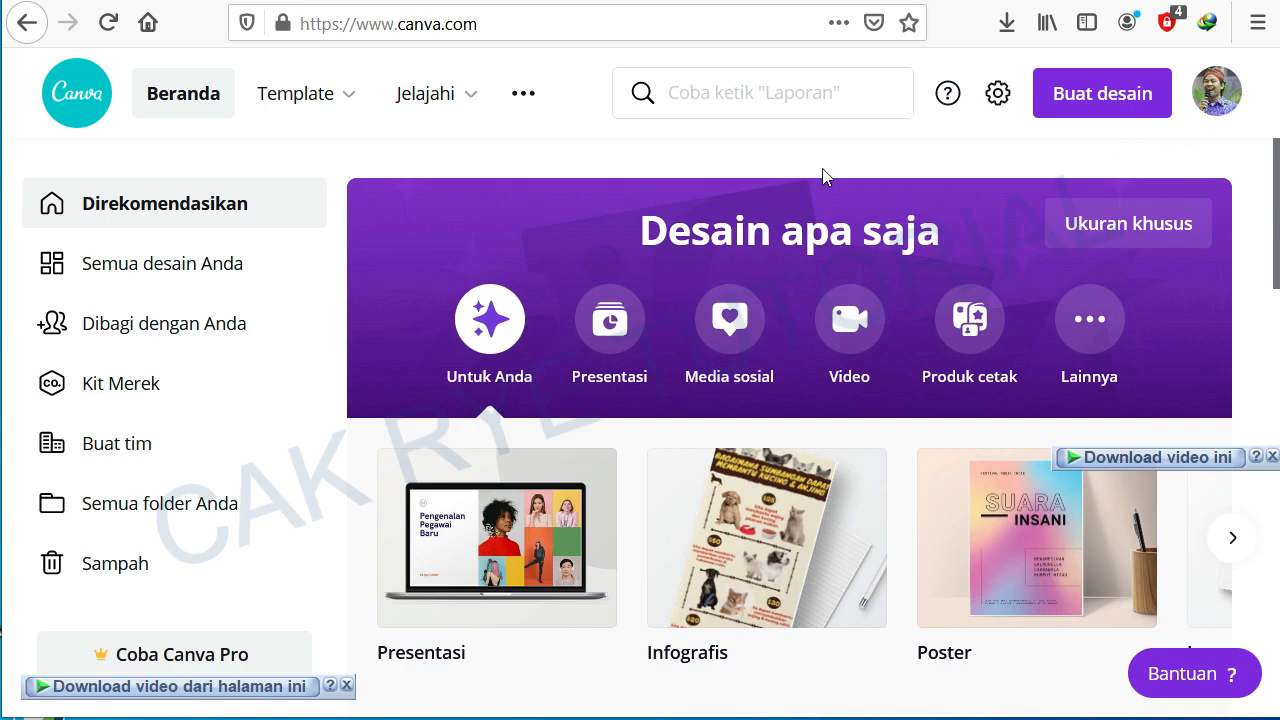
# Step: Open the account settings and browse the list of available language options
pyautogui.click(997, 95)
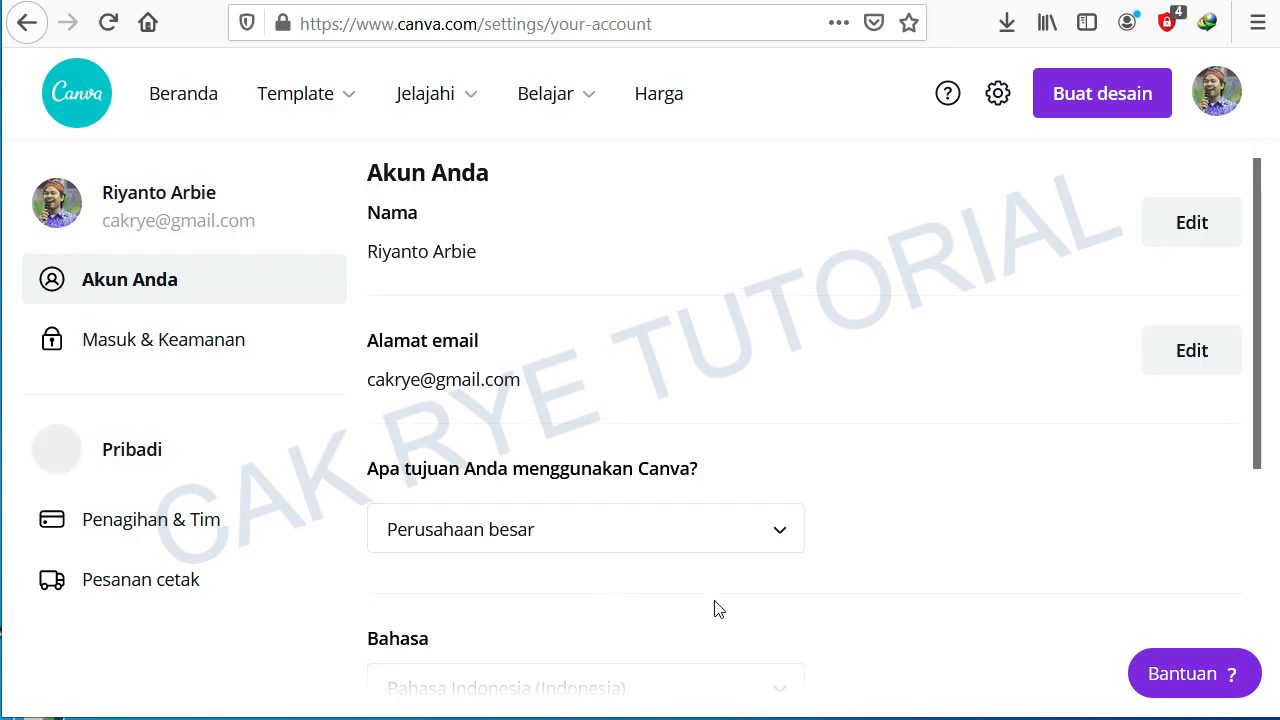
pyautogui.scroll(-3, 714, 613)
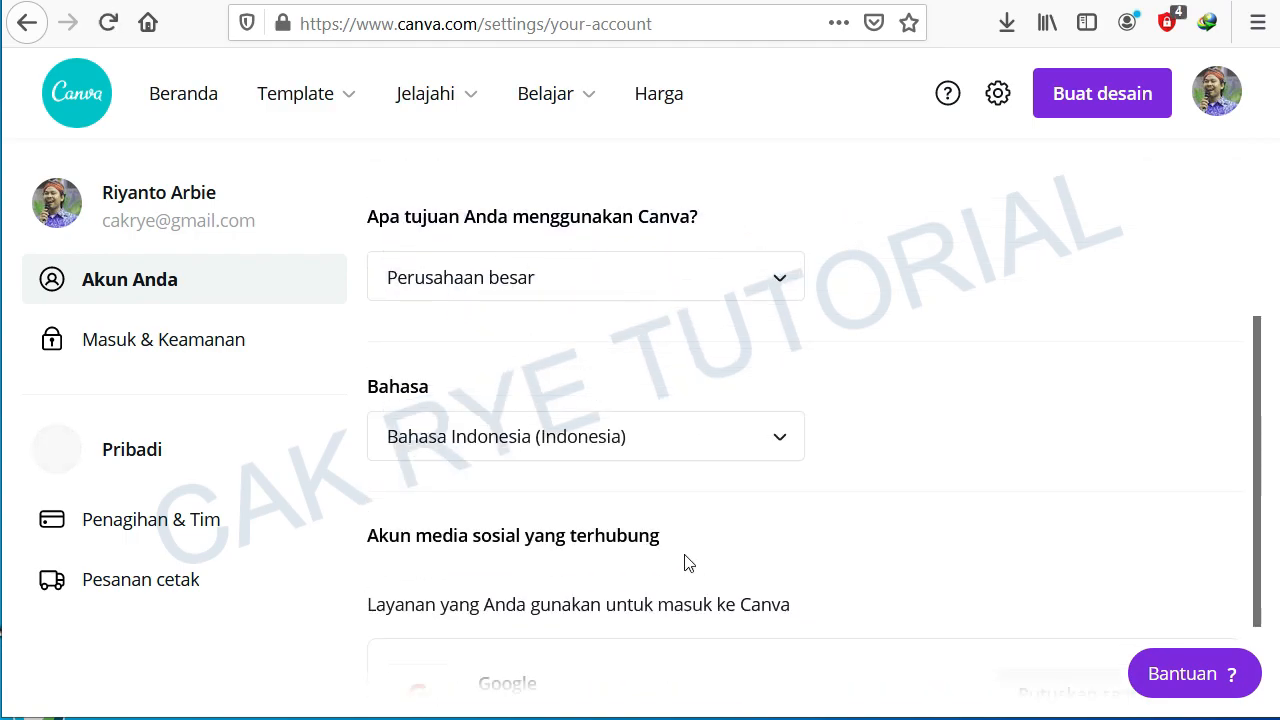
pyautogui.click(777, 441)
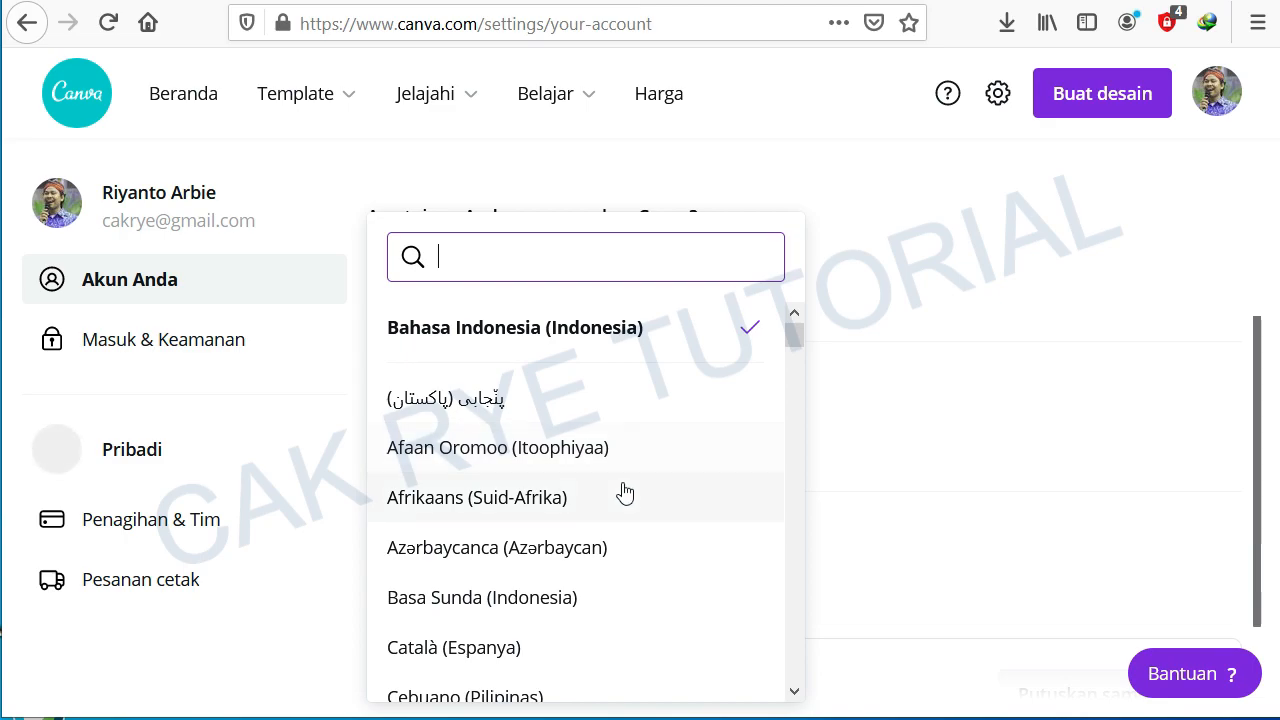
pyautogui.scroll(-5, 540, 440)
pyautogui.scroll(2, 530, 490)
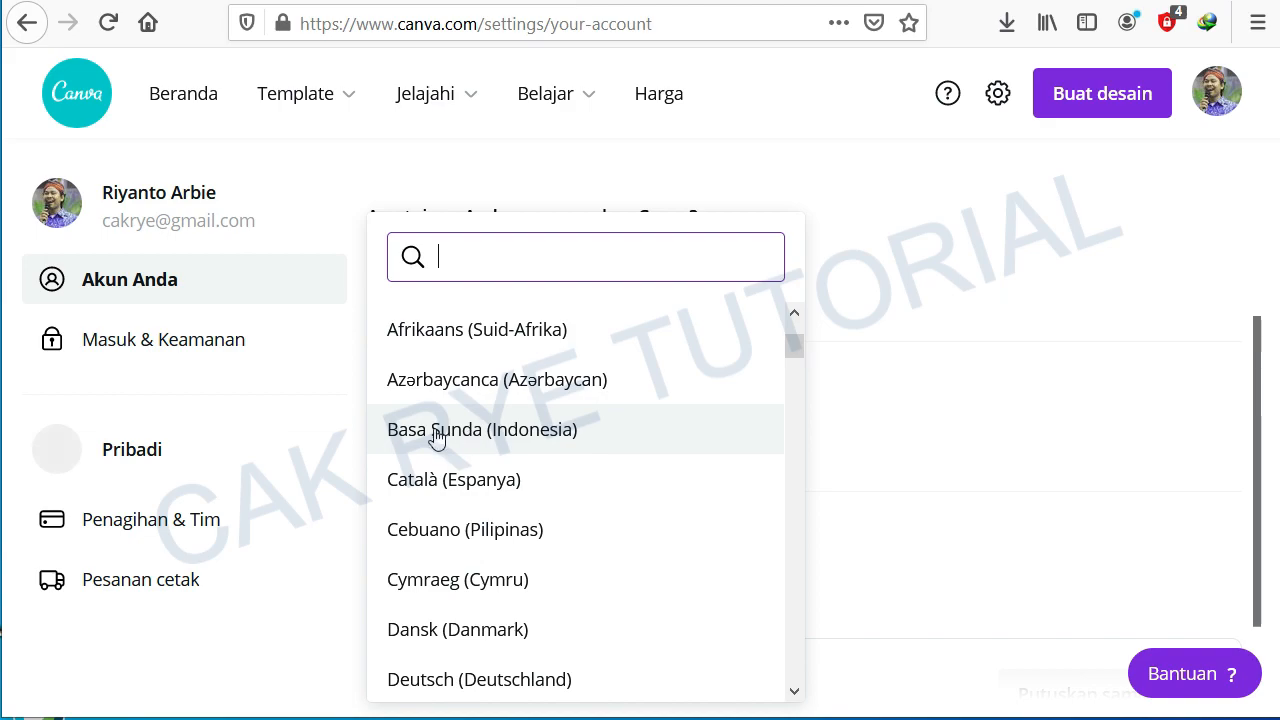
pyautogui.scroll(-12, 580, 497)
pyautogui.scroll(-7, 567, 498)
pyautogui.scroll(20, 565, 496)
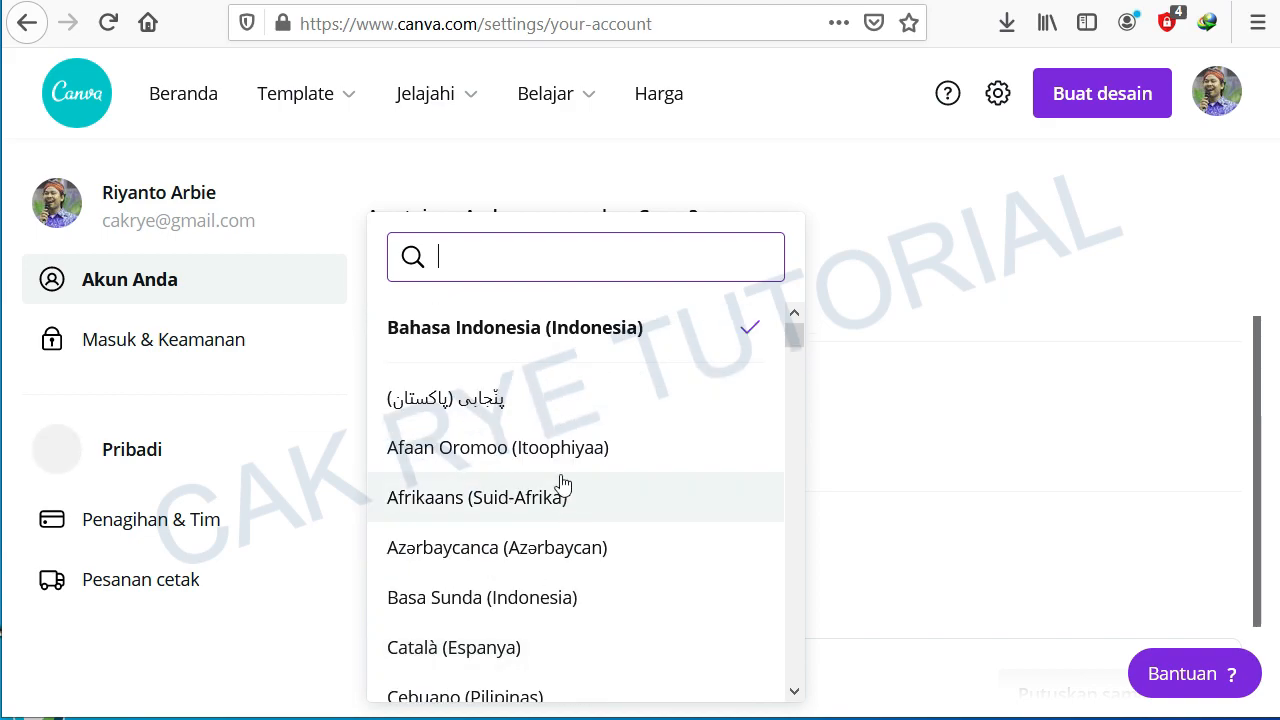
pyautogui.click(913, 317)
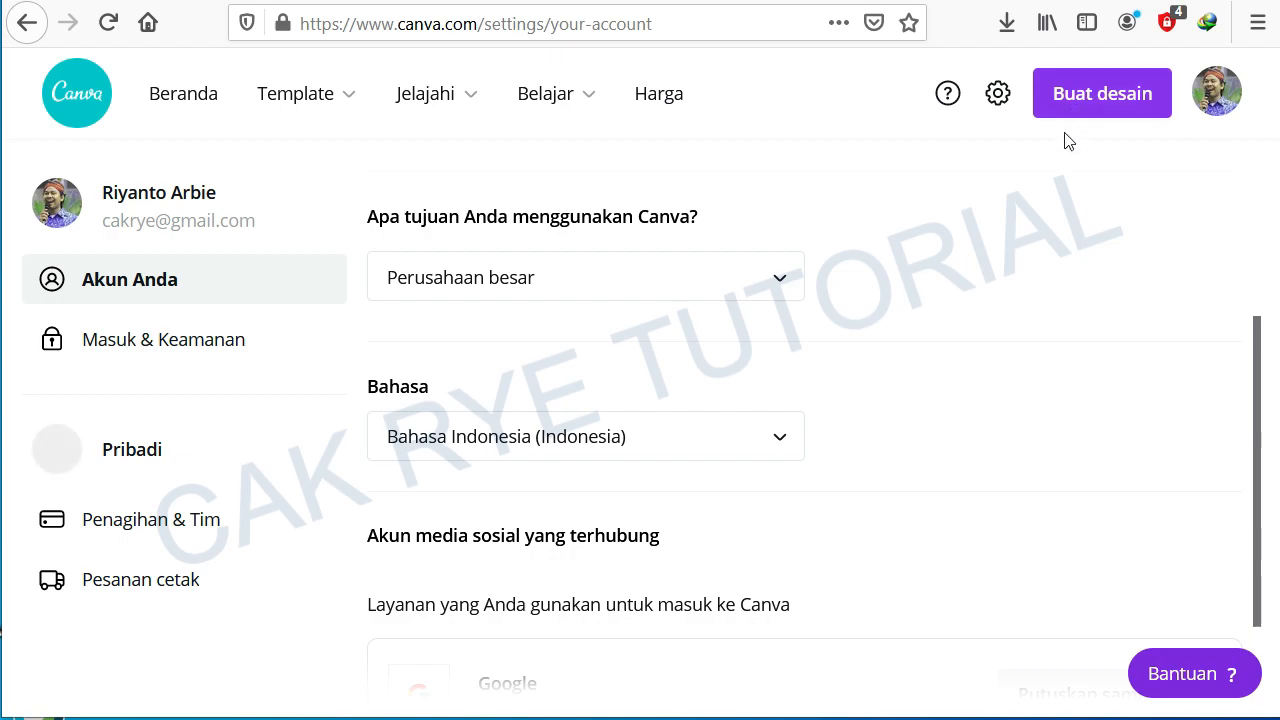
# Step: Browse the list of design types offered when creating a new design
pyautogui.click(1077, 105)
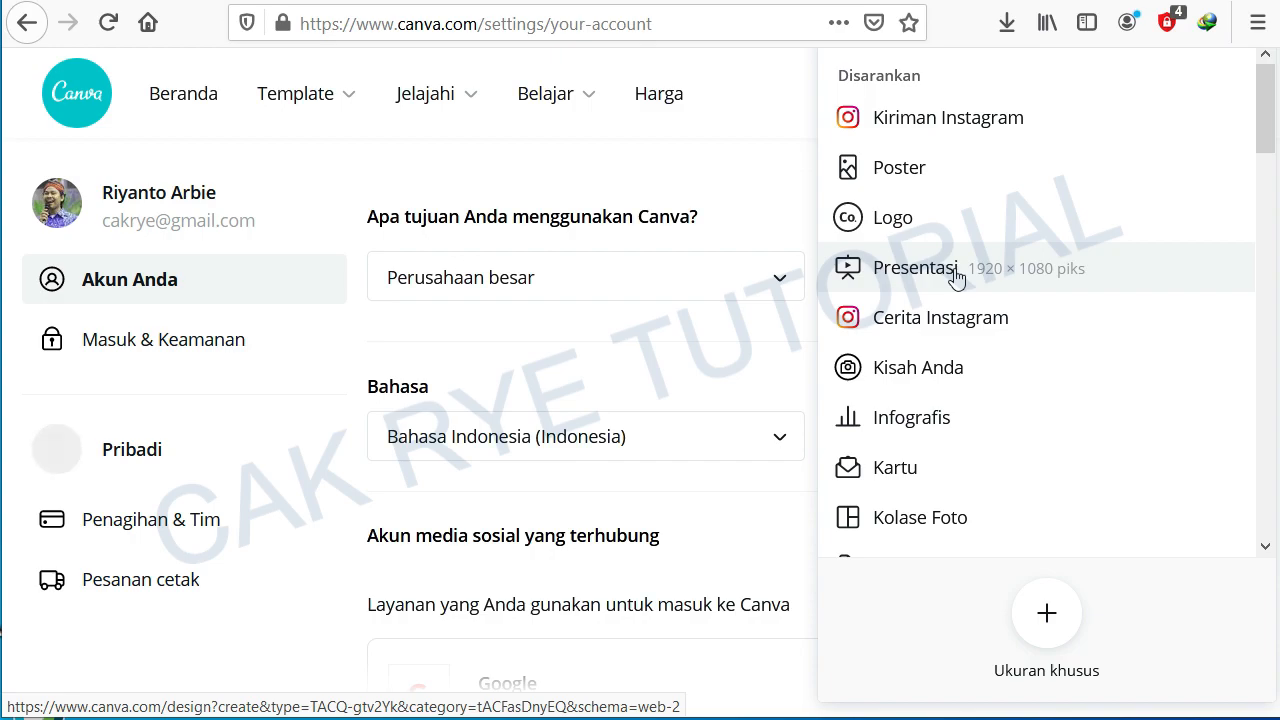
pyautogui.moveTo(1266, 108); pyautogui.dragTo(1266, 158)
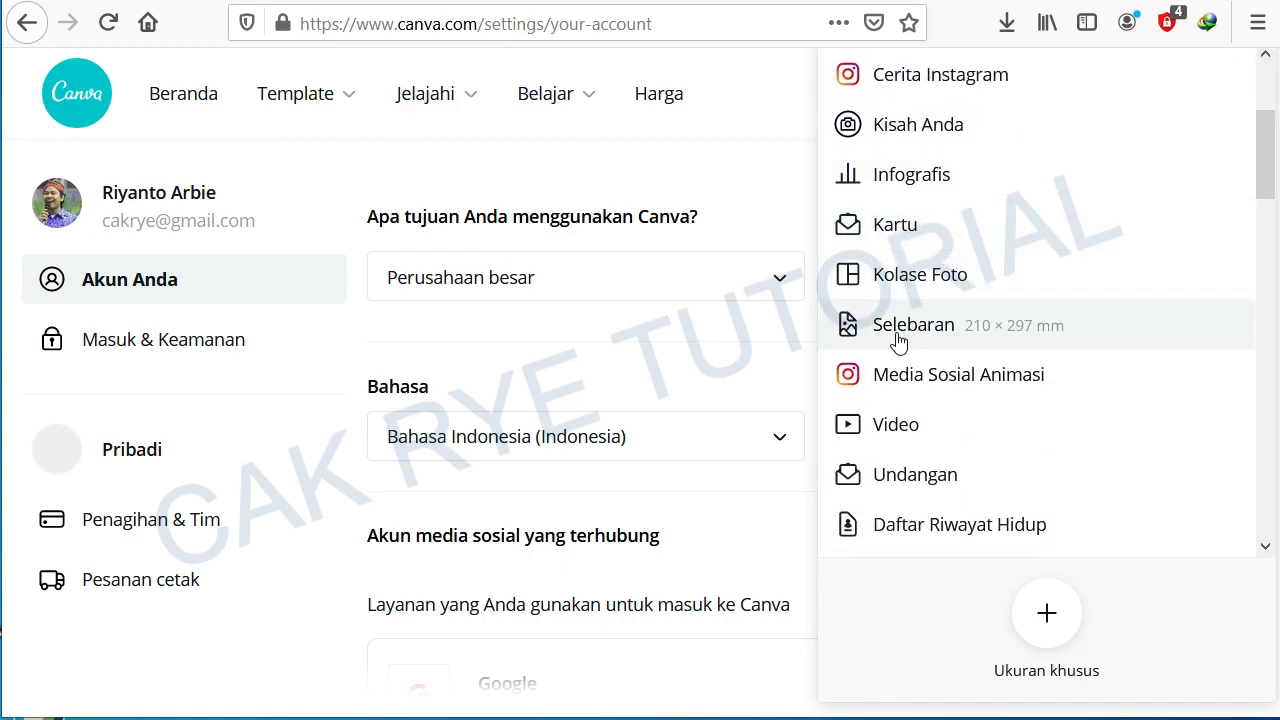
pyautogui.moveTo(1264, 152); pyautogui.dragTo(1268, 195)
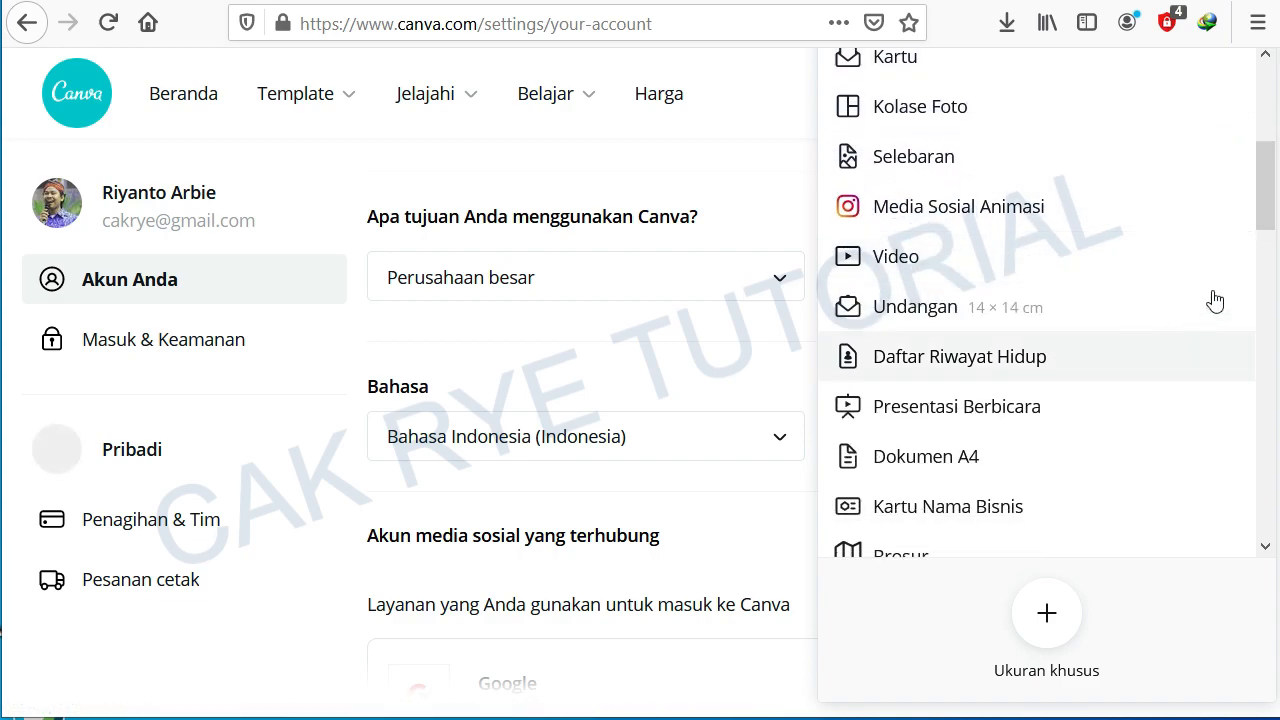
pyautogui.moveTo(1266, 194); pyautogui.dragTo(1268, 260)
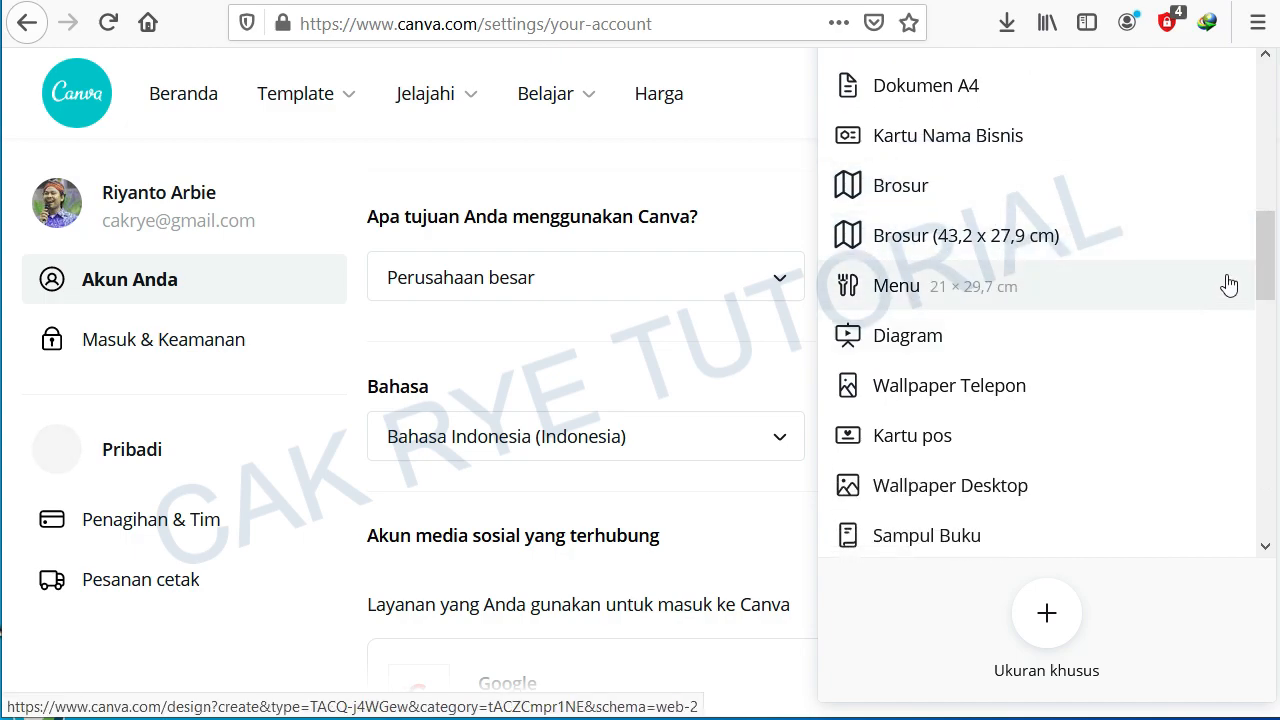
pyautogui.moveTo(1268, 277); pyautogui.dragTo(1264, 301)
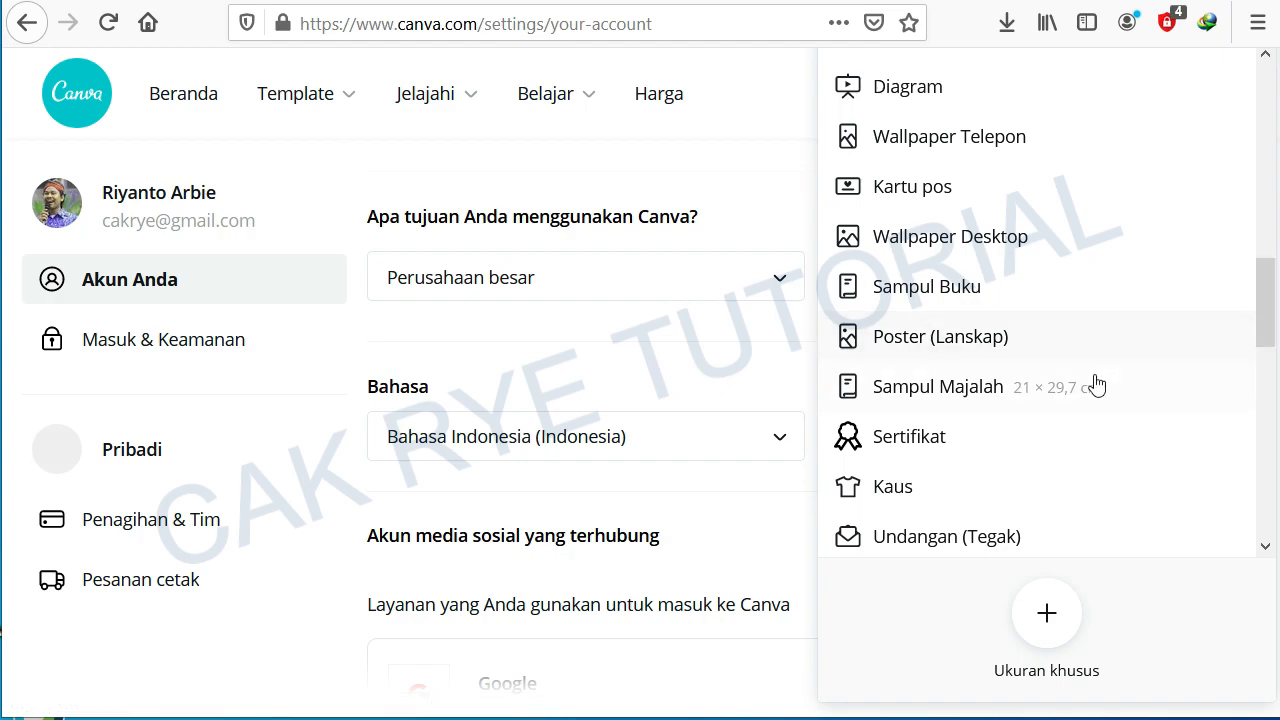
pyautogui.moveTo(1268, 336); pyautogui.dragTo(1258, 60)
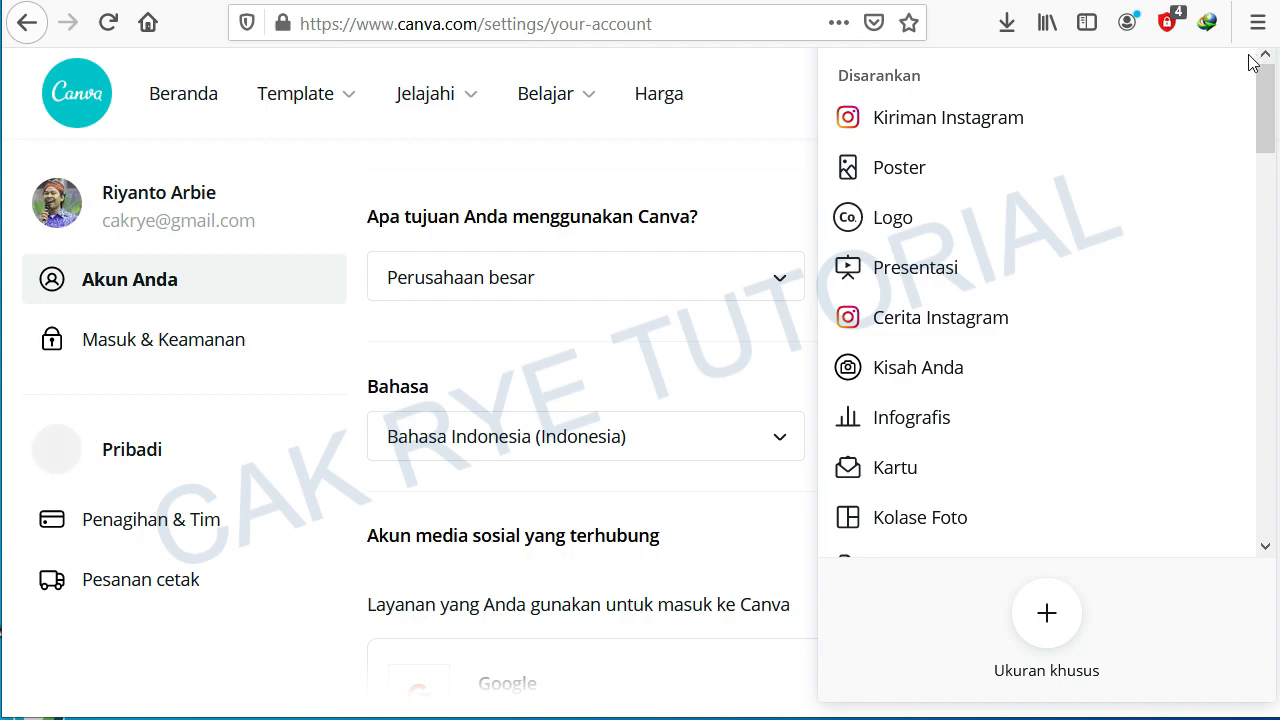
pyautogui.click(758, 72)
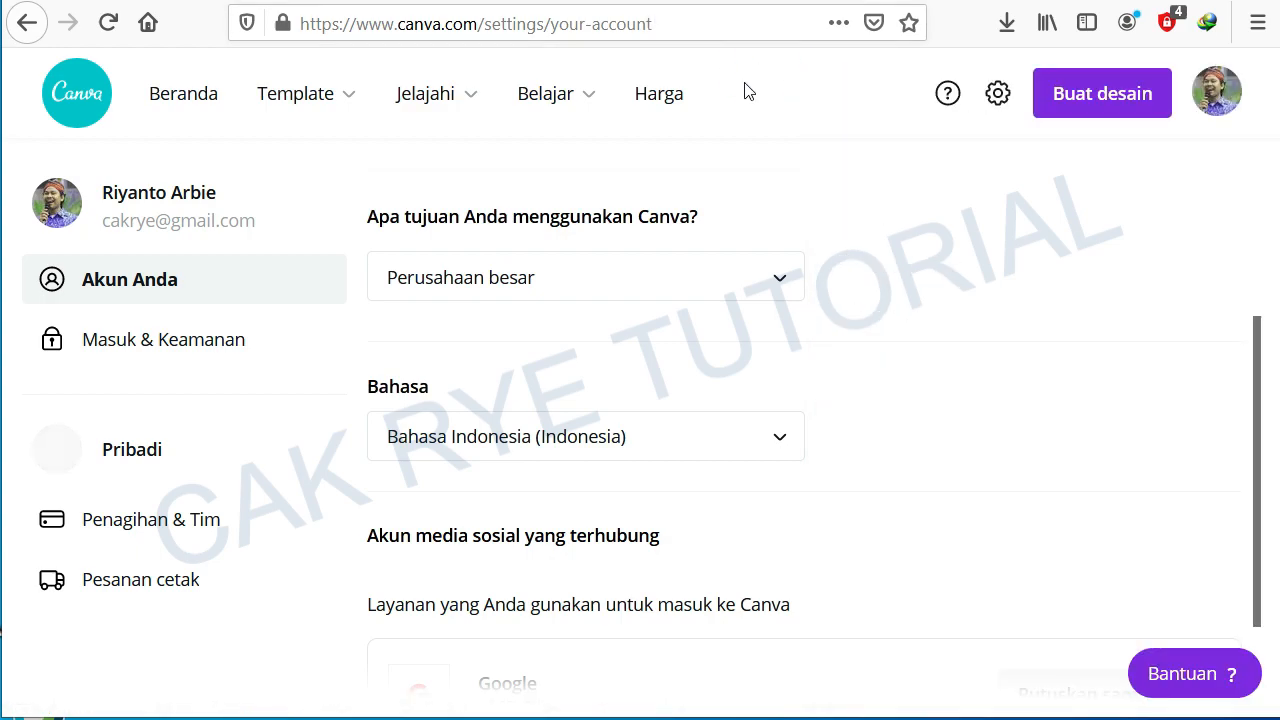
# Step: Open the card templates and search them for kartu ucapan idul fitri
pyautogui.moveTo(337, 98)
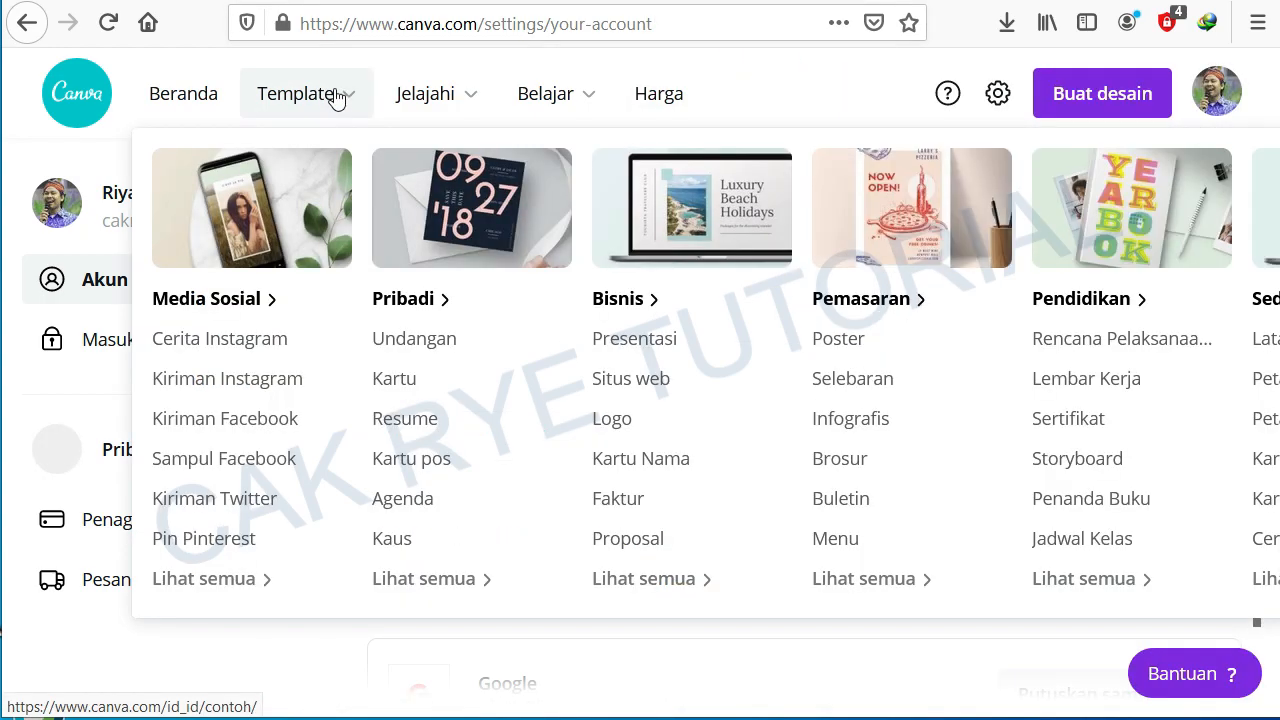
pyautogui.click(440, 382)
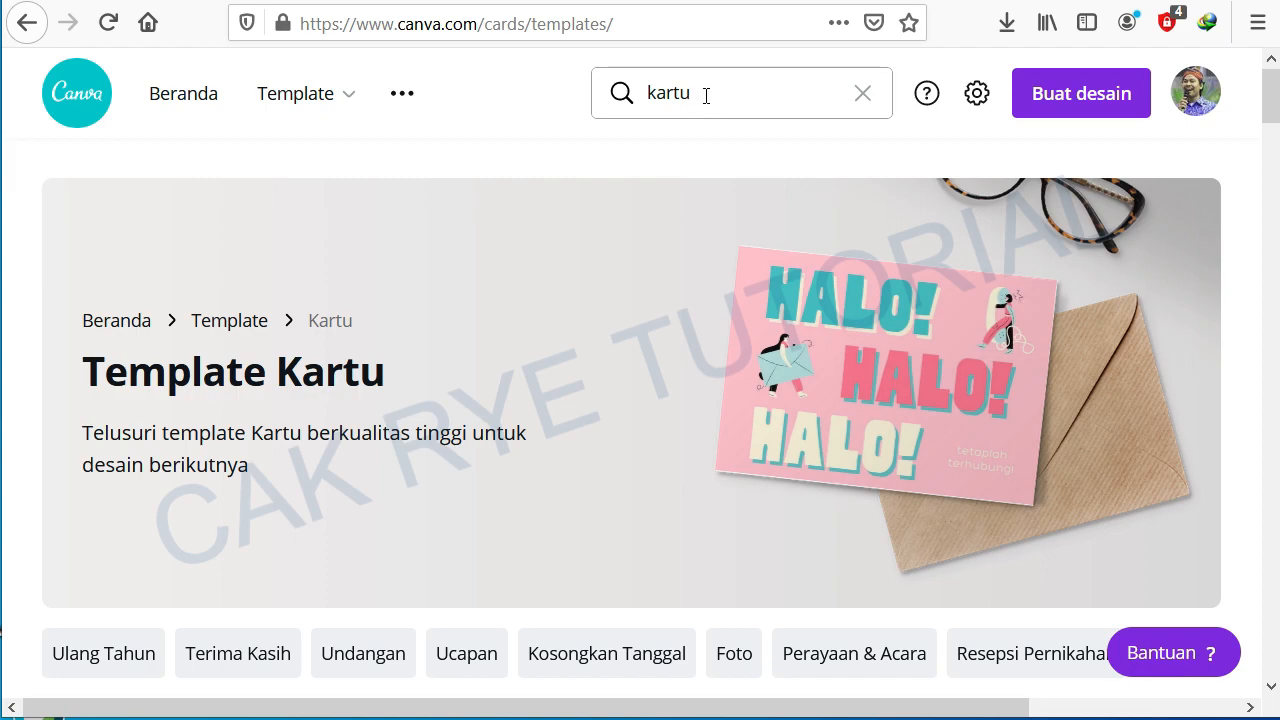
pyautogui.click(641, 92)
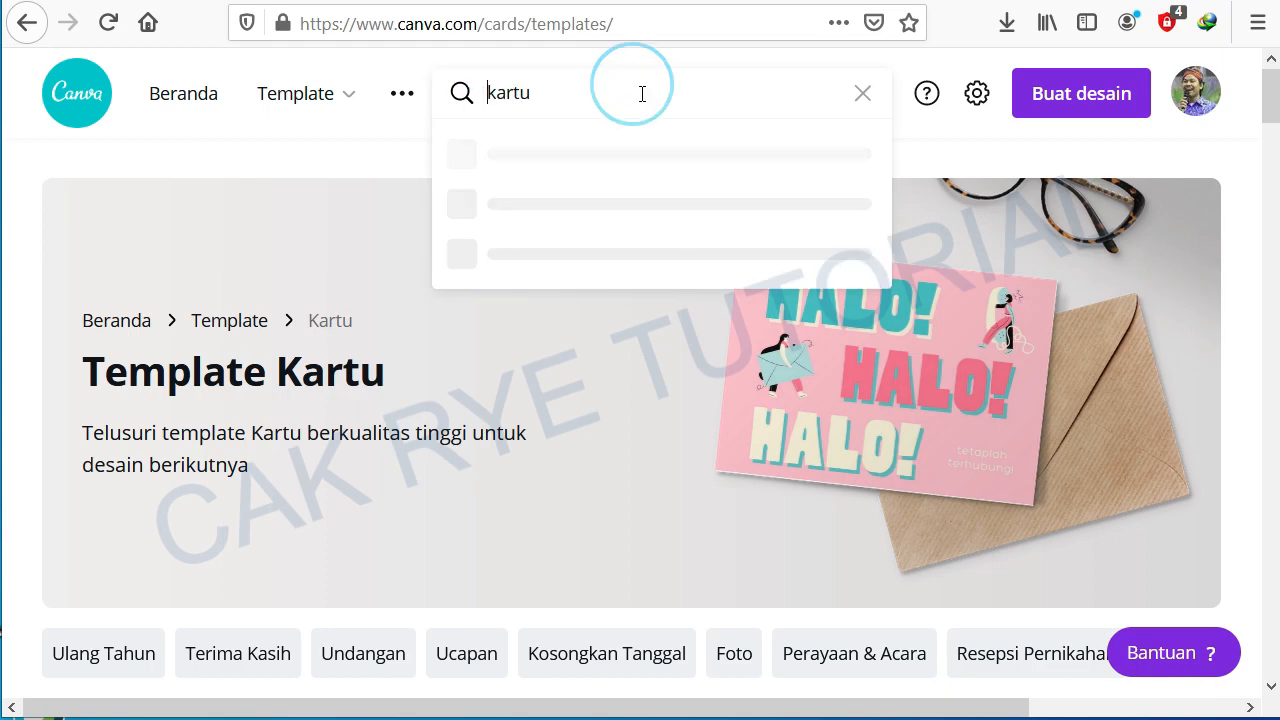
pyautogui.doubleClick(598, 92)
pyautogui.click(571, 89)
pyautogui.moveTo(557, 84); pyautogui.dragTo(460, 92)
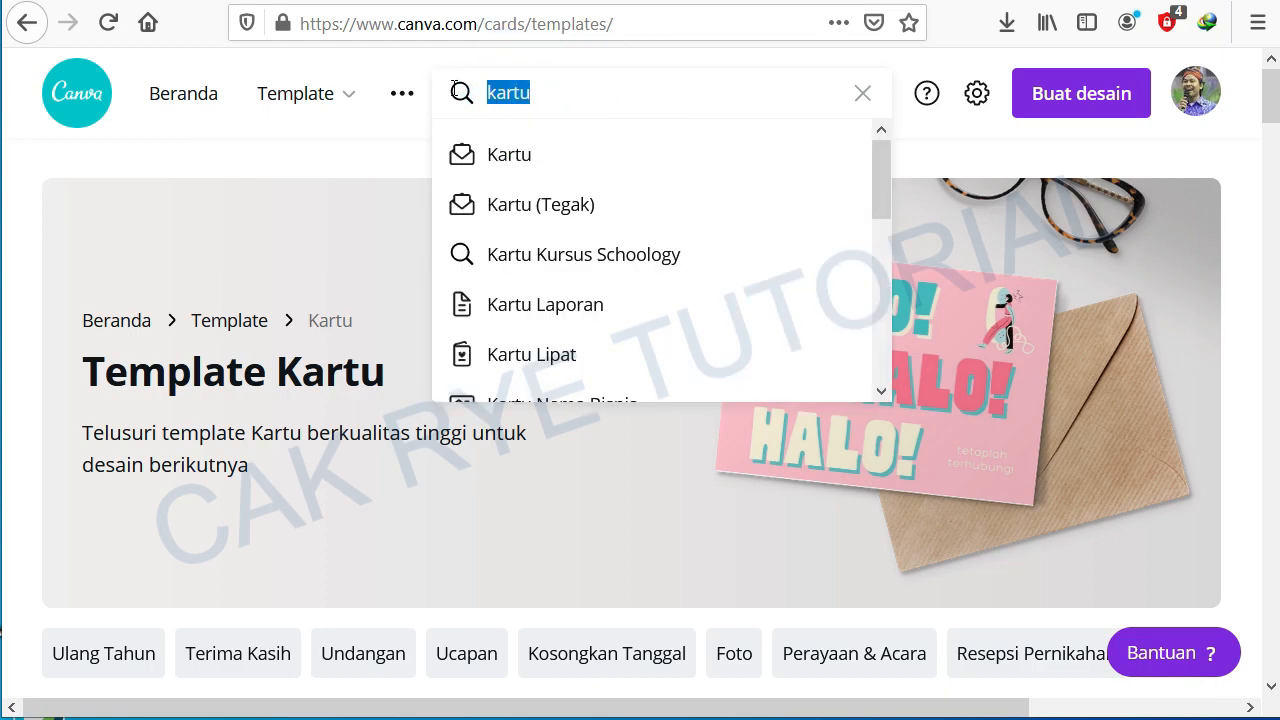
pyautogui.write('kartu ucapan idul fitri')
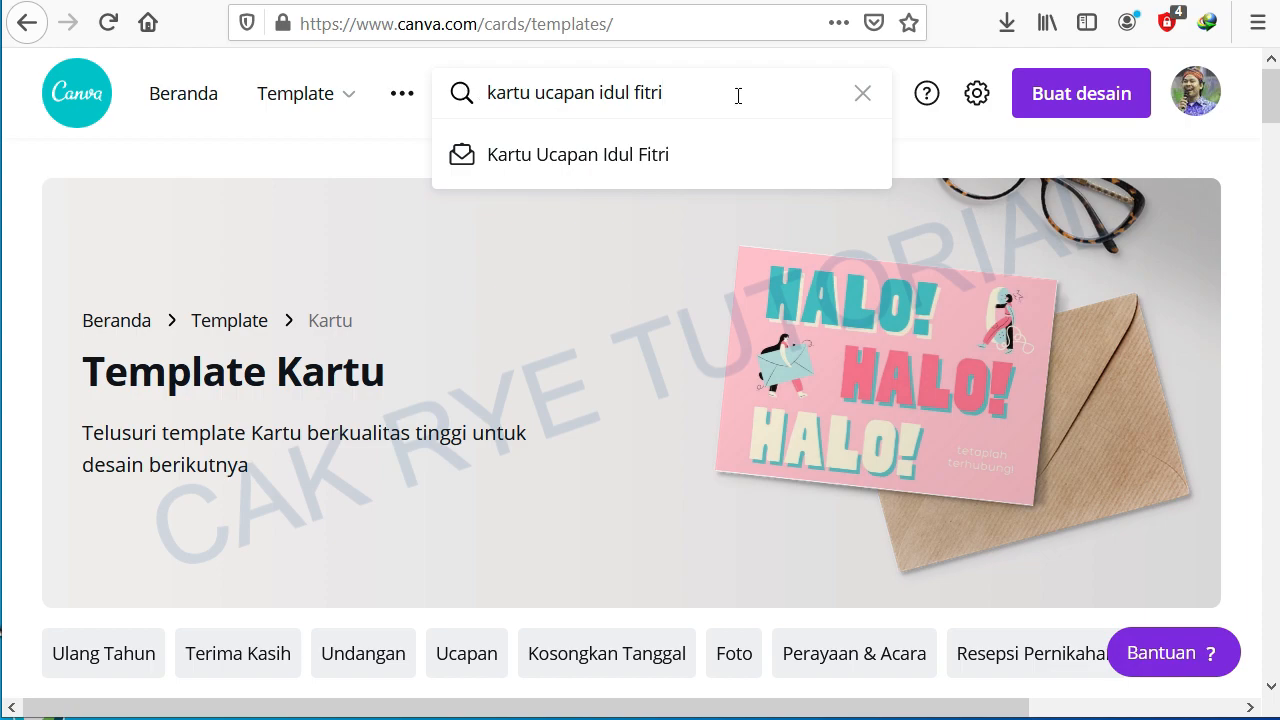
pyautogui.press('Return')
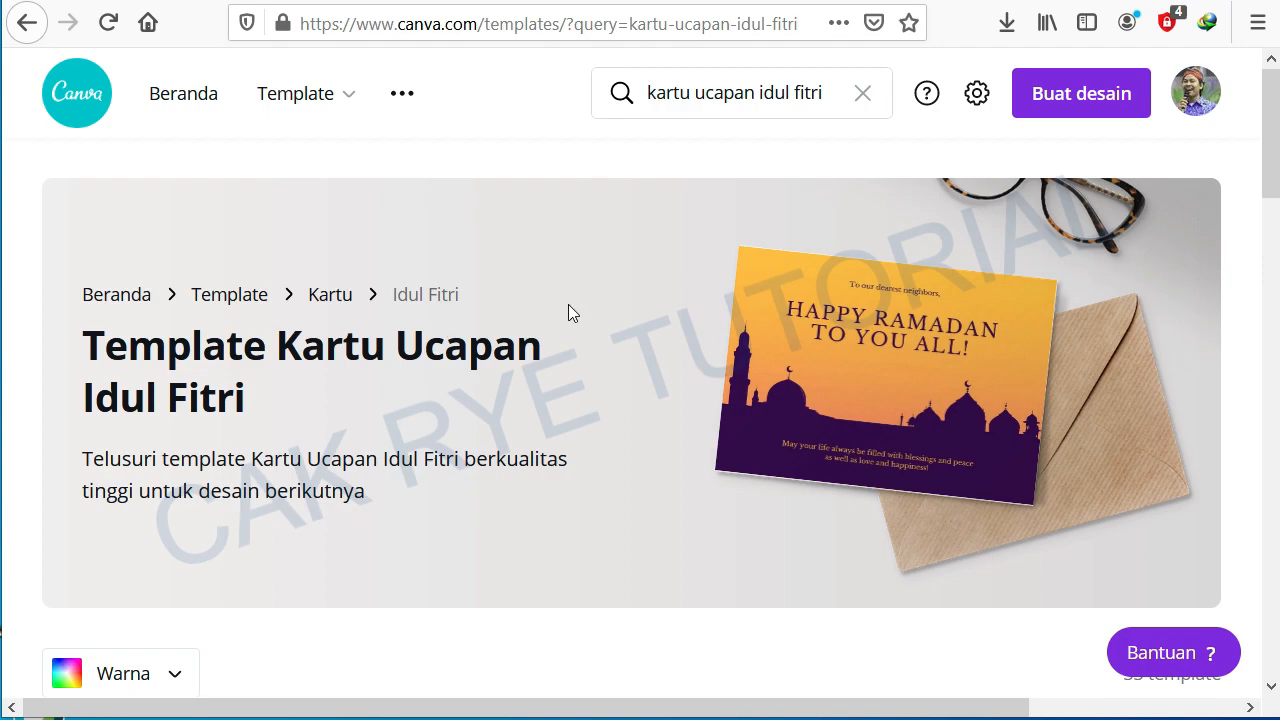
# Step: Browse the Idul Fitri card templates and open the free Biru Masjid Ilustrasi Kartu Idul Fitri template in the editor
pyautogui.scroll(-4, 570, 320)
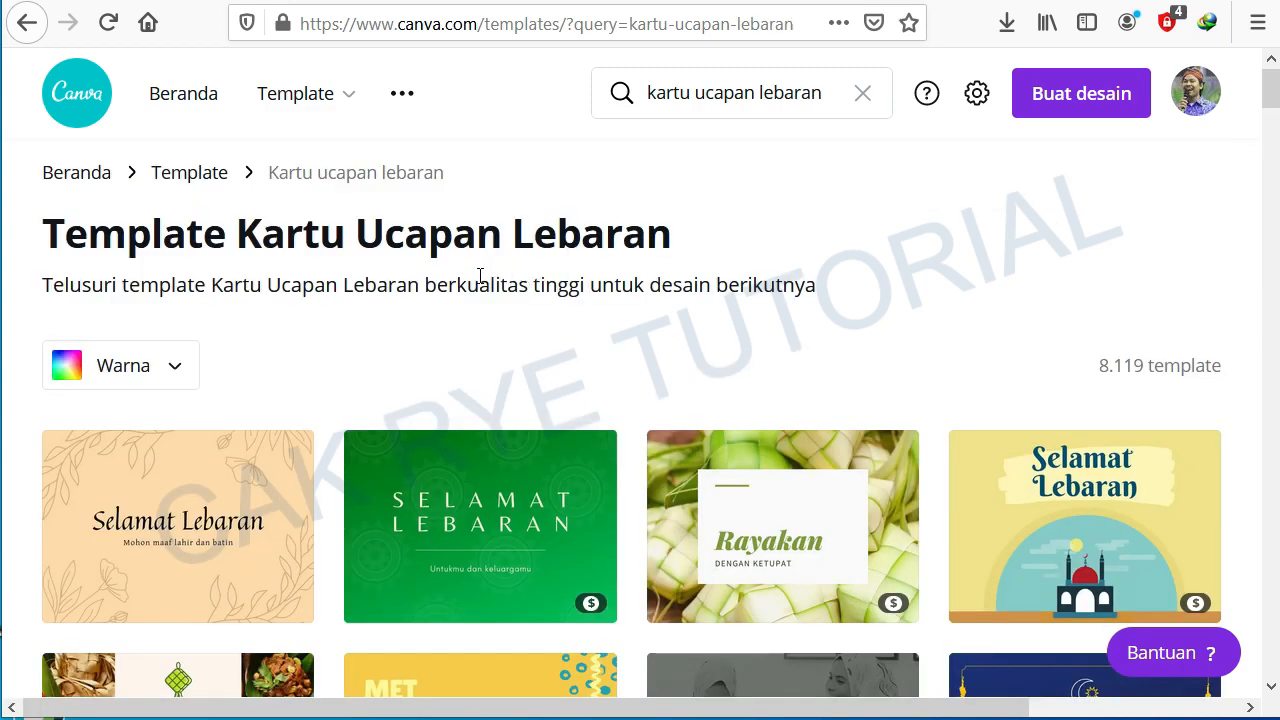
pyautogui.scroll(-1, 480, 280)
pyautogui.scroll(-1, 475, 290)
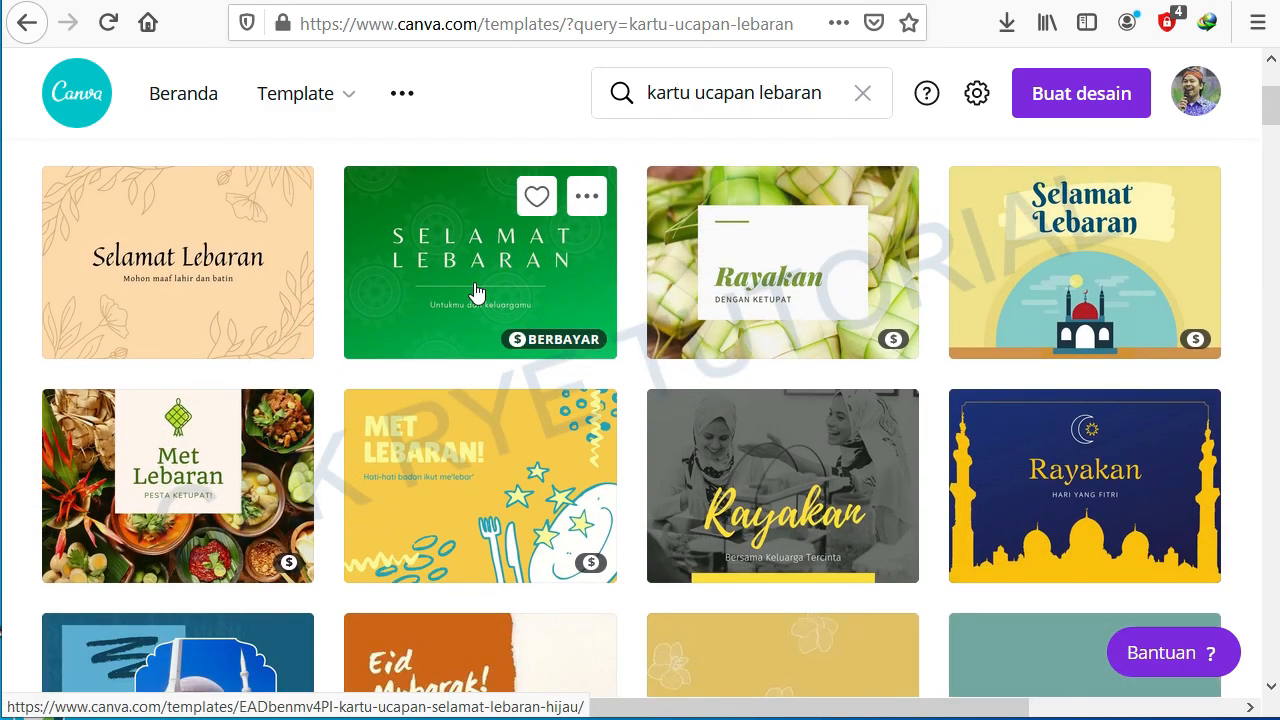
pyautogui.scroll(-1, 475, 290)
pyautogui.scroll(-2, 475, 290)
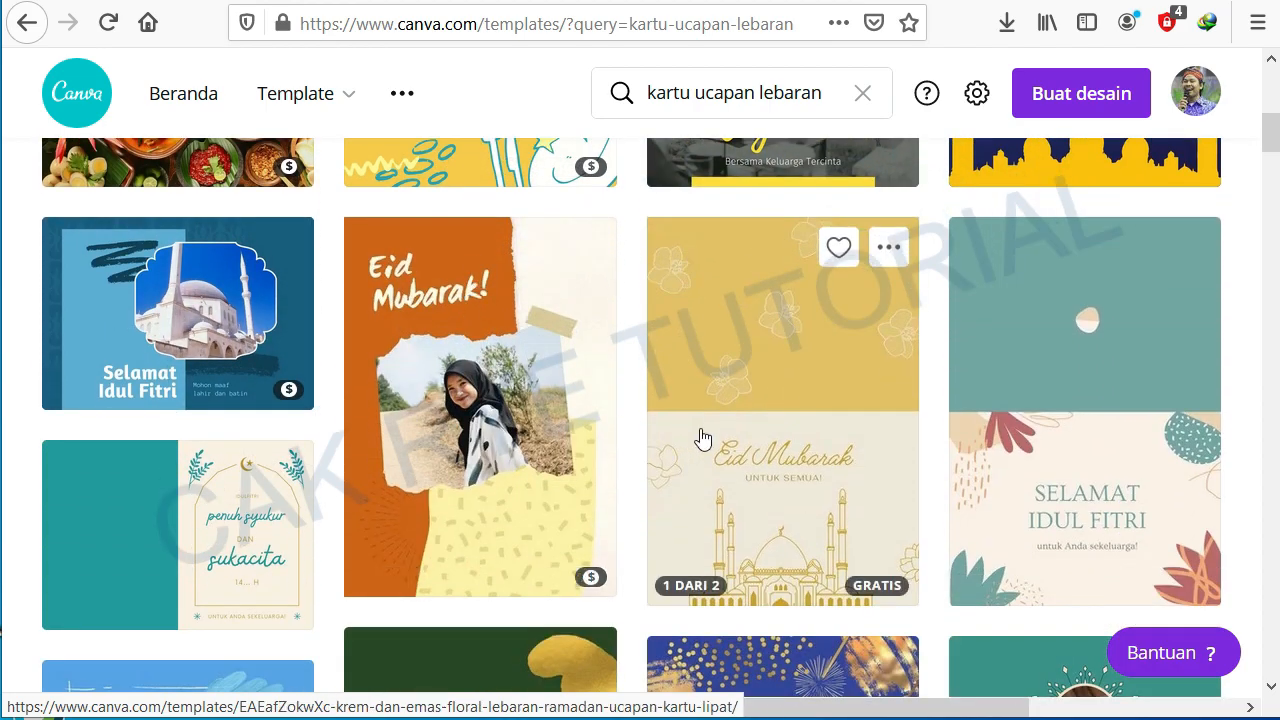
pyautogui.scroll(2, 700, 438)
pyautogui.scroll(2, 703, 438)
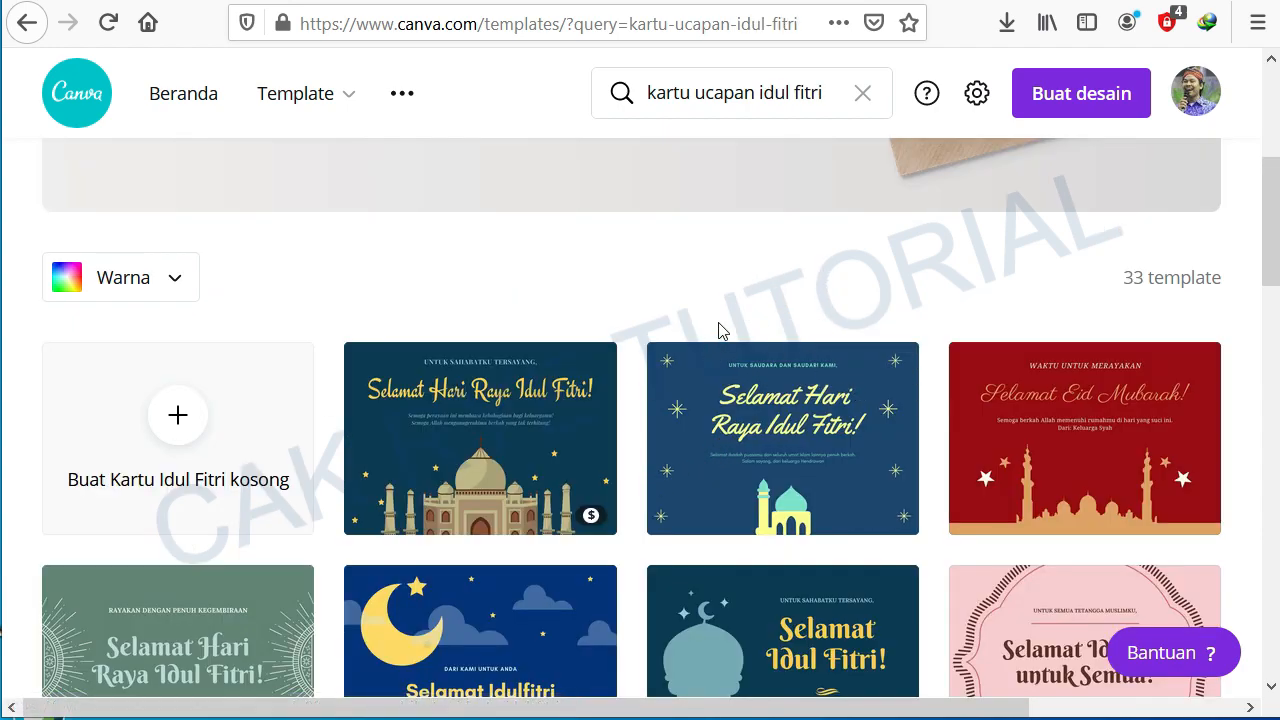
pyautogui.scroll(-2, 718, 325)
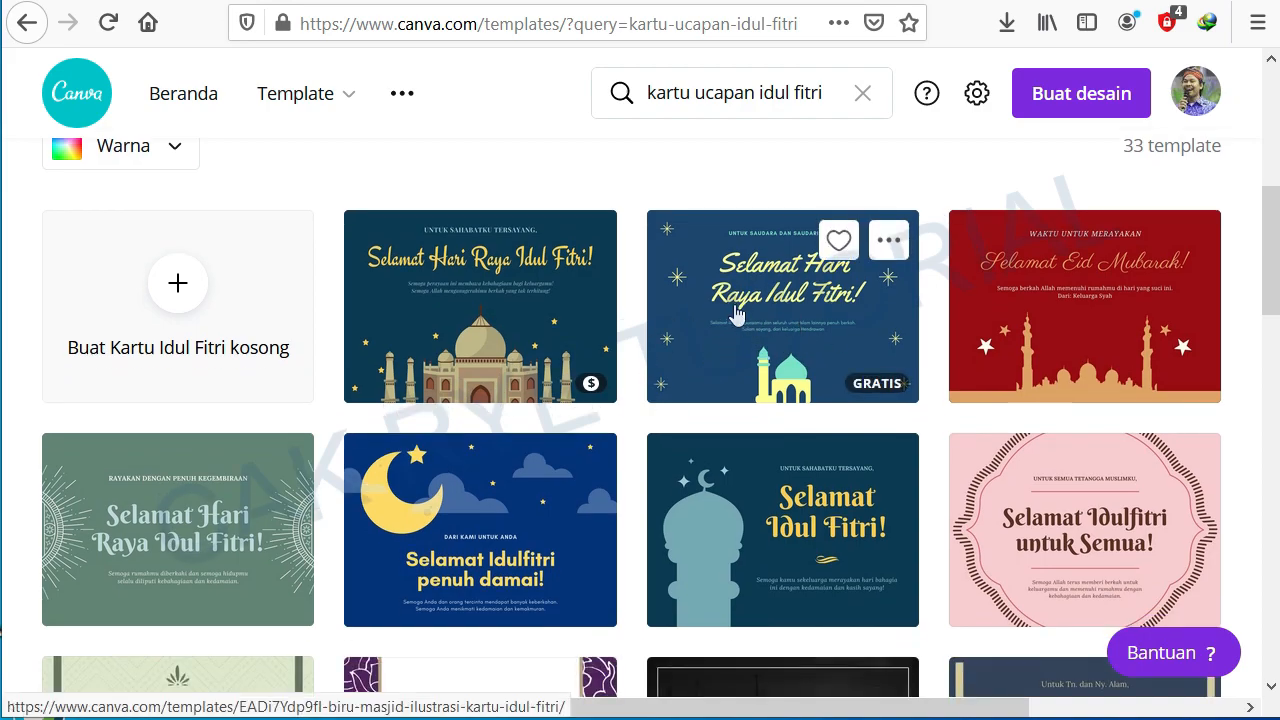
pyautogui.click(735, 313)
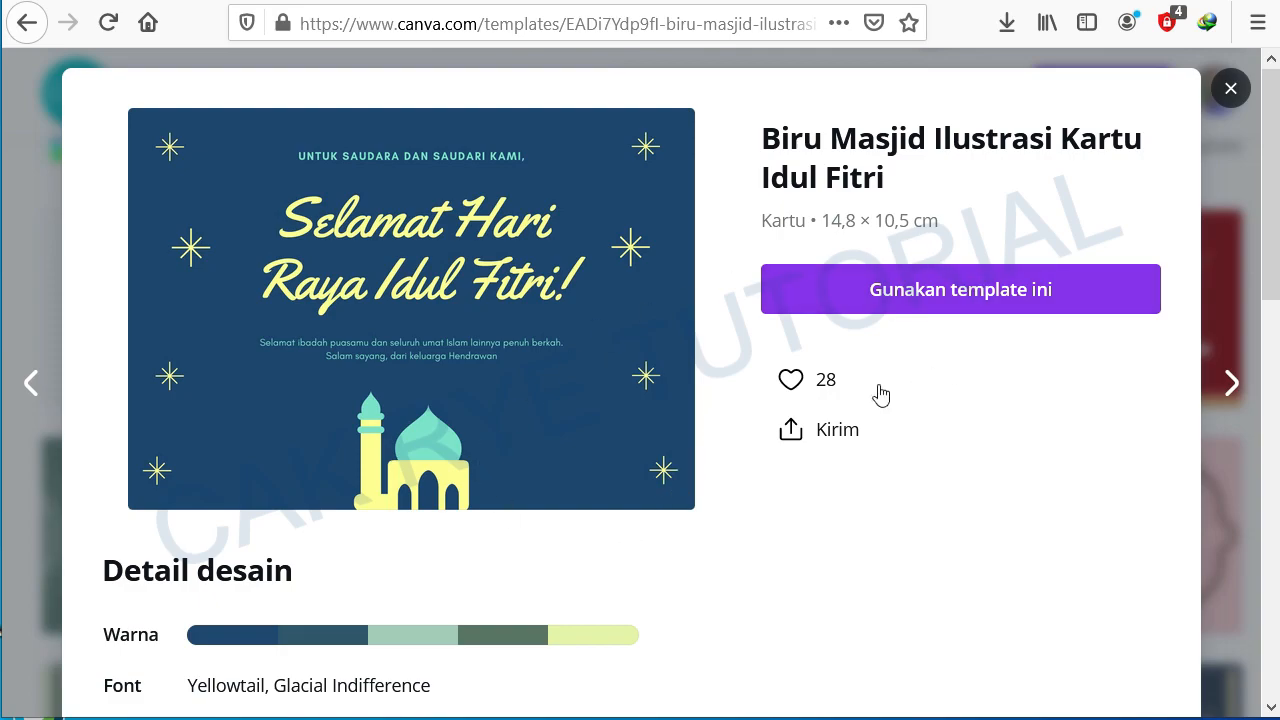
pyautogui.click(975, 297)
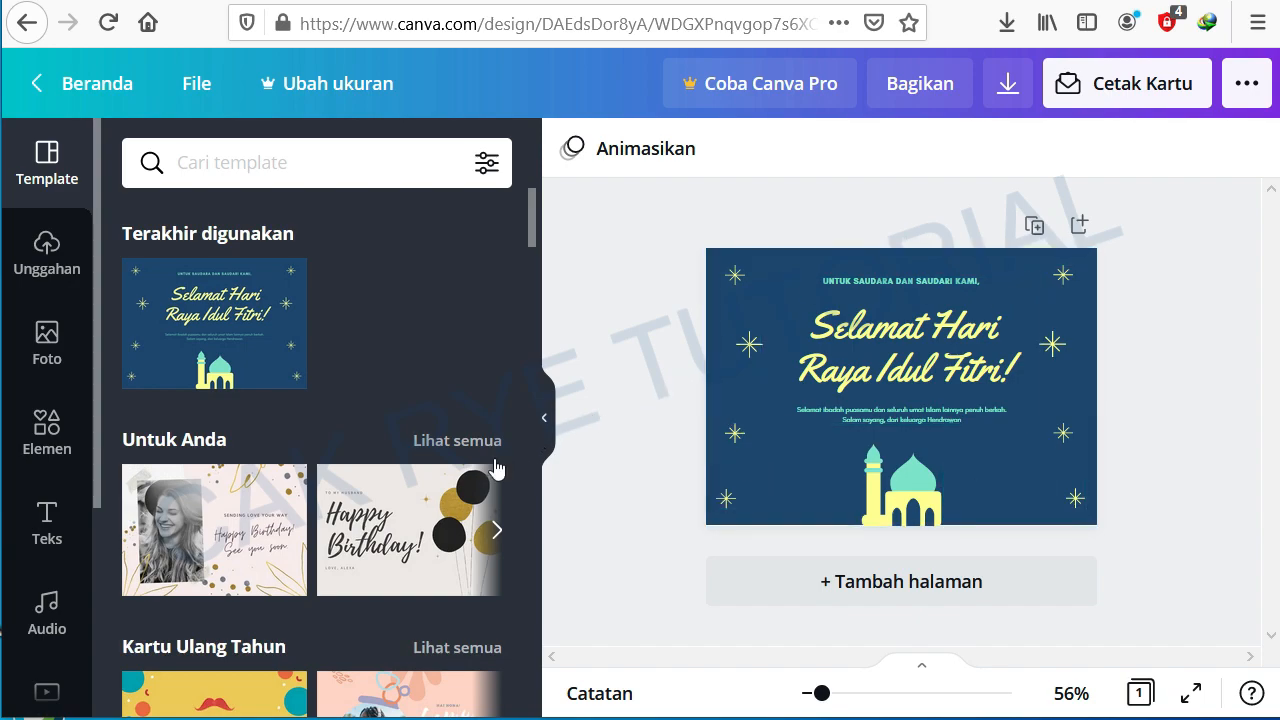
# Step: Scroll through the template suggestions in the editor's side panel
pyautogui.scroll(-2, 493, 466)
pyautogui.scroll(-3, 365, 610)
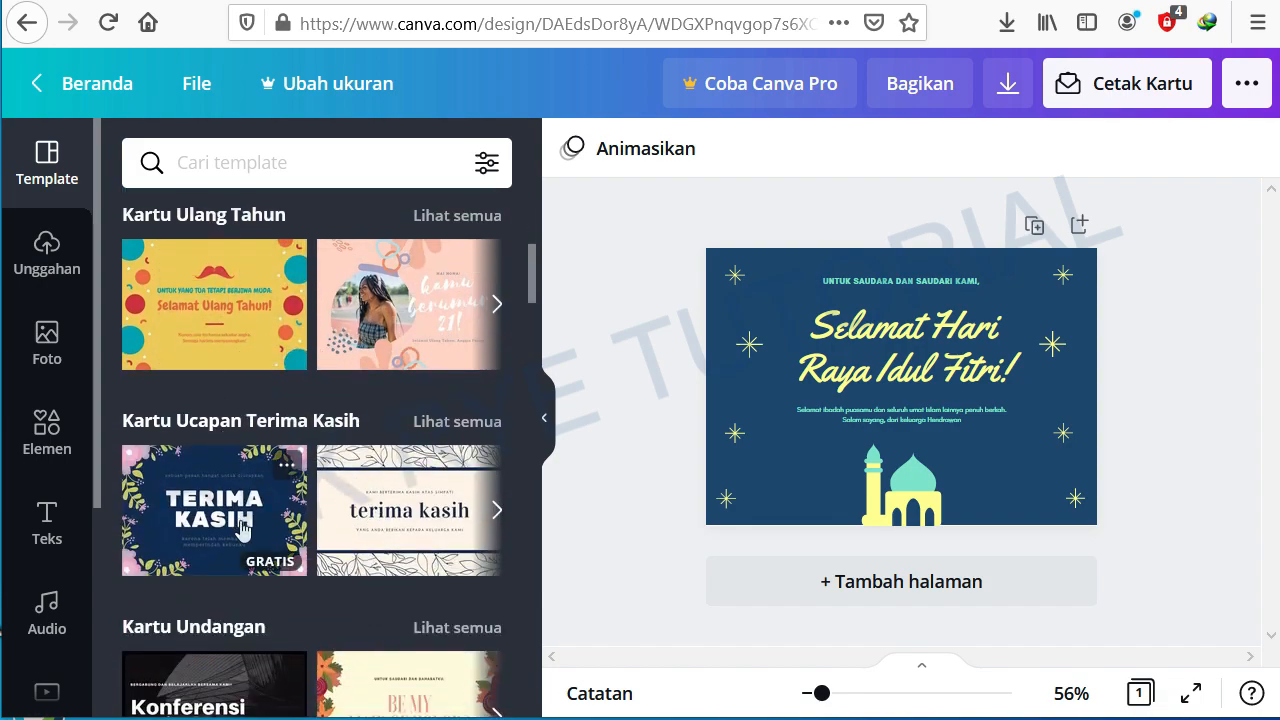
pyautogui.scroll(-5, 389, 531)
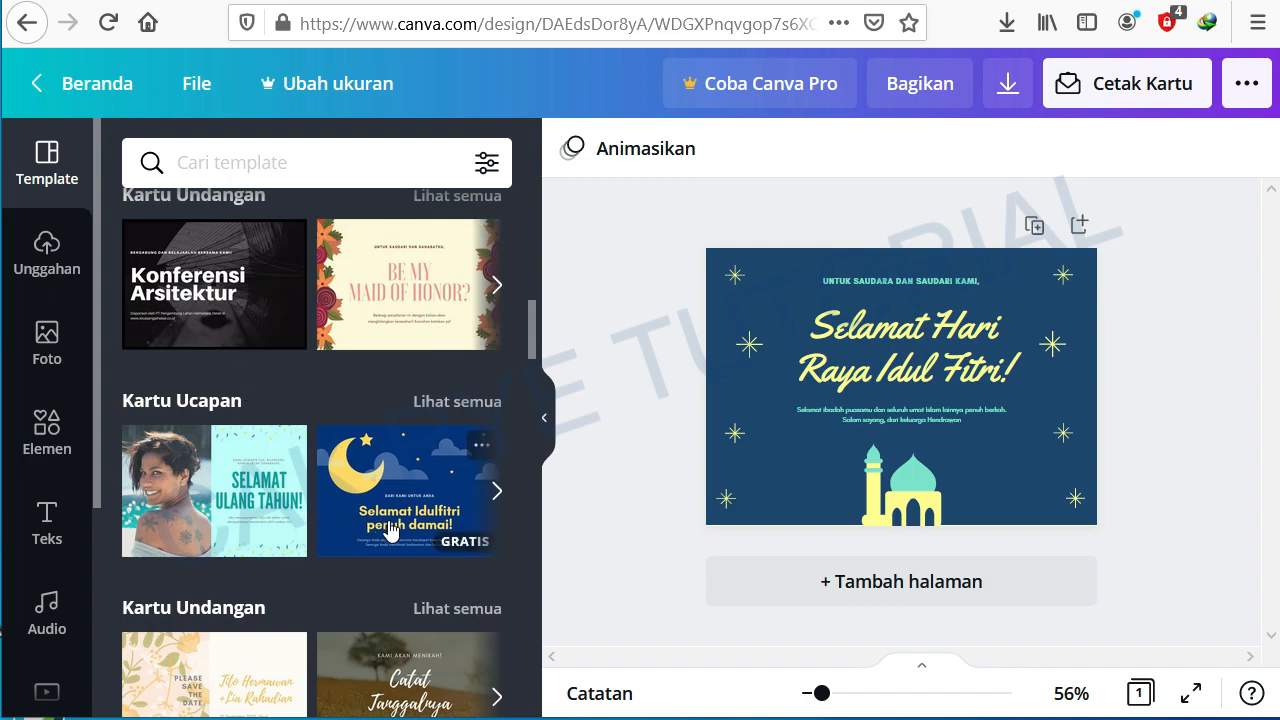
# Step: Open the photo library and browse the available photos
pyautogui.scroll(-10, 390, 530)
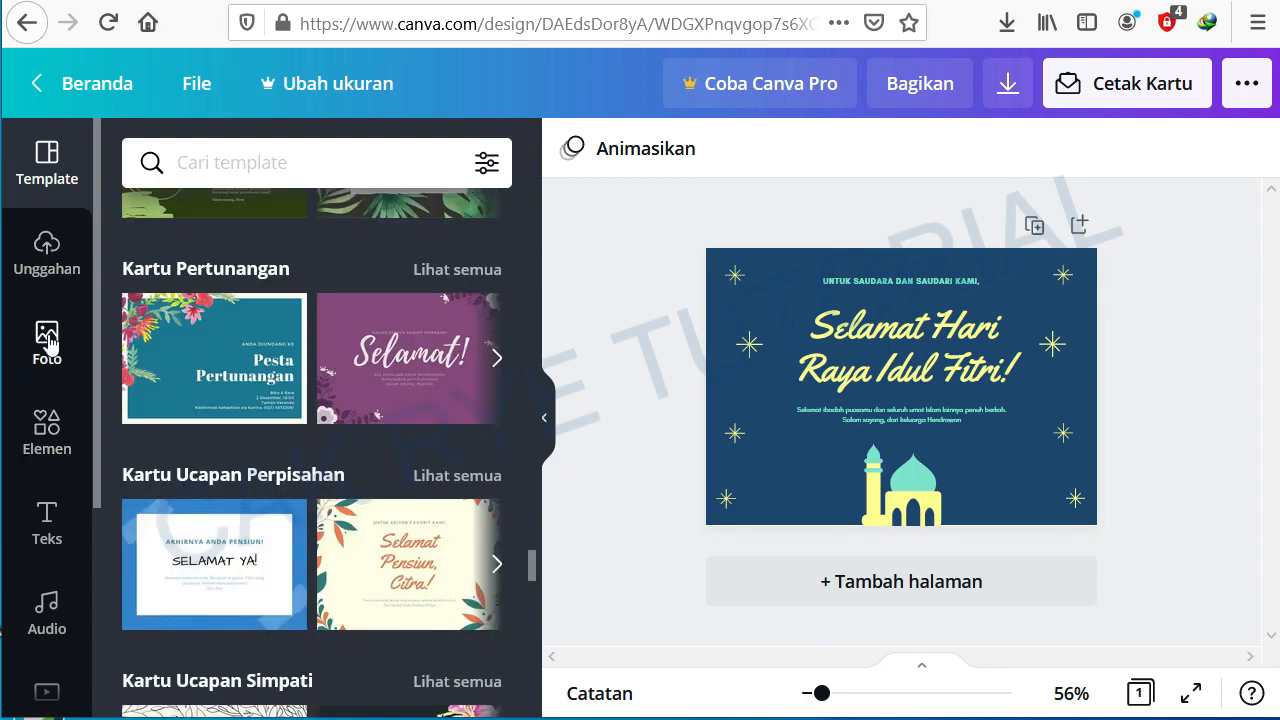
pyautogui.click(47, 340)
pyautogui.scroll(-5, 298, 463)
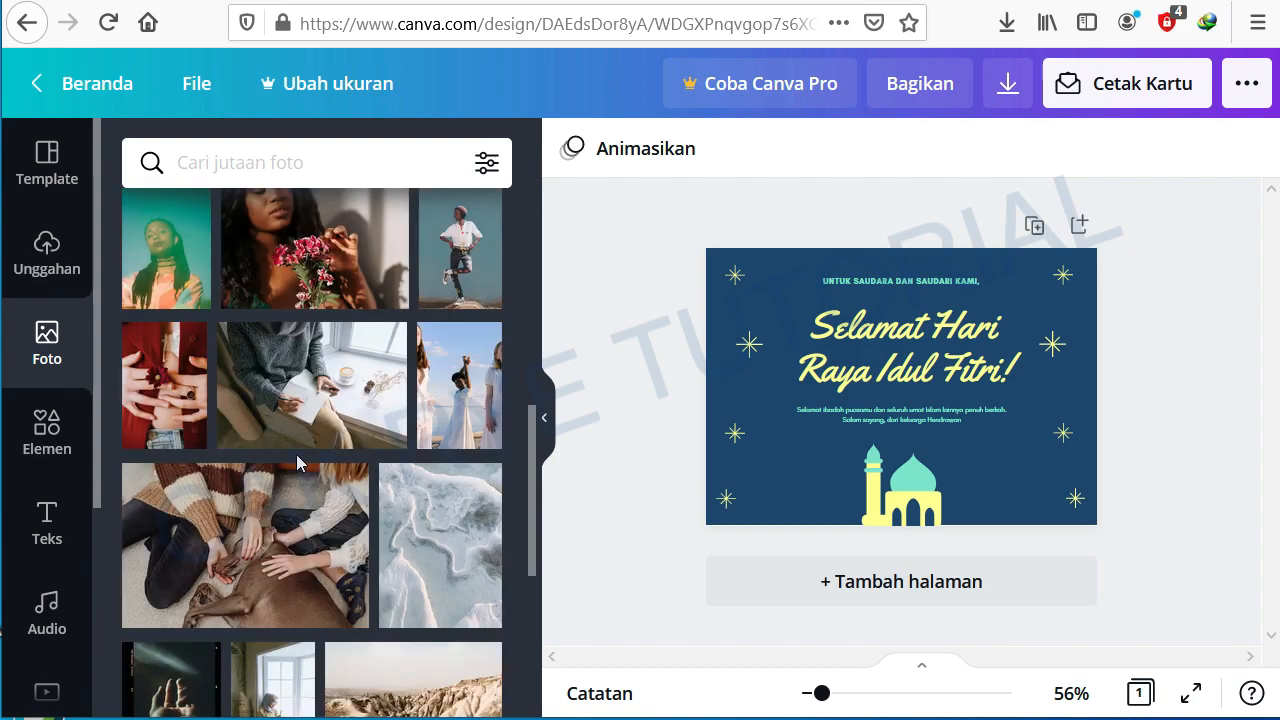
pyautogui.scroll(5, 291, 451)
pyautogui.scroll(-1, 291, 457)
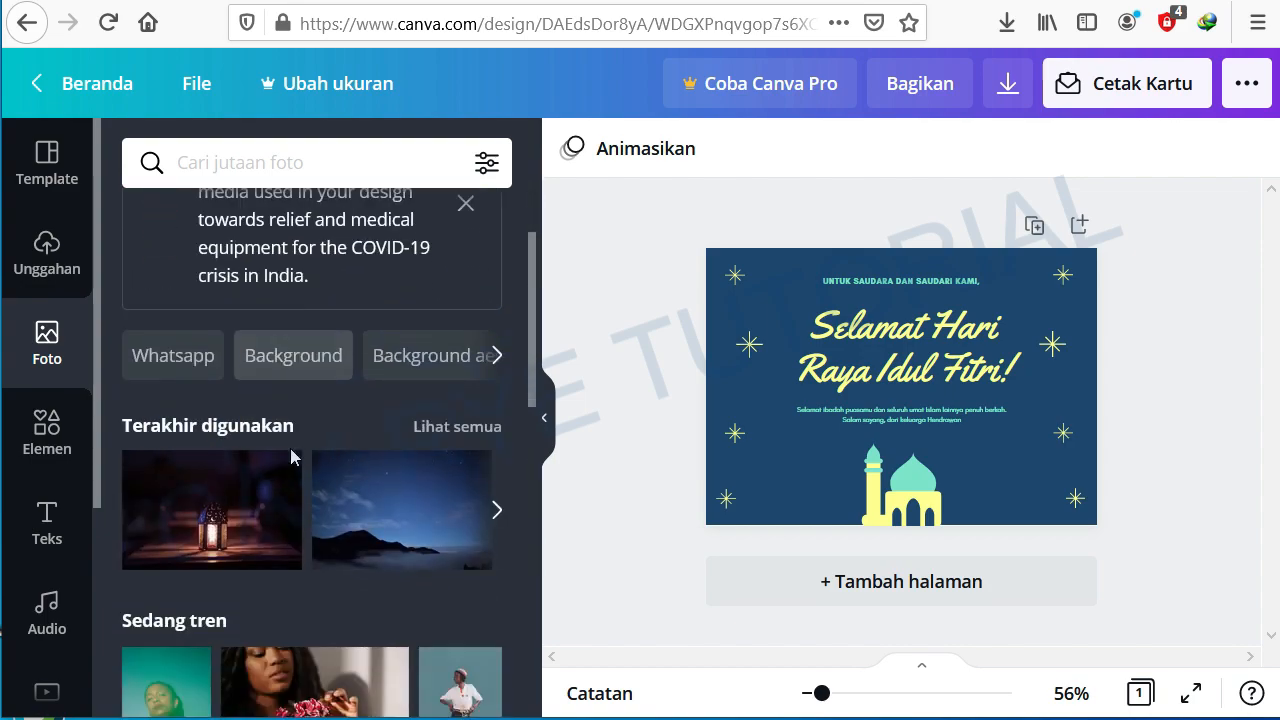
pyautogui.scroll(-1, 290, 455)
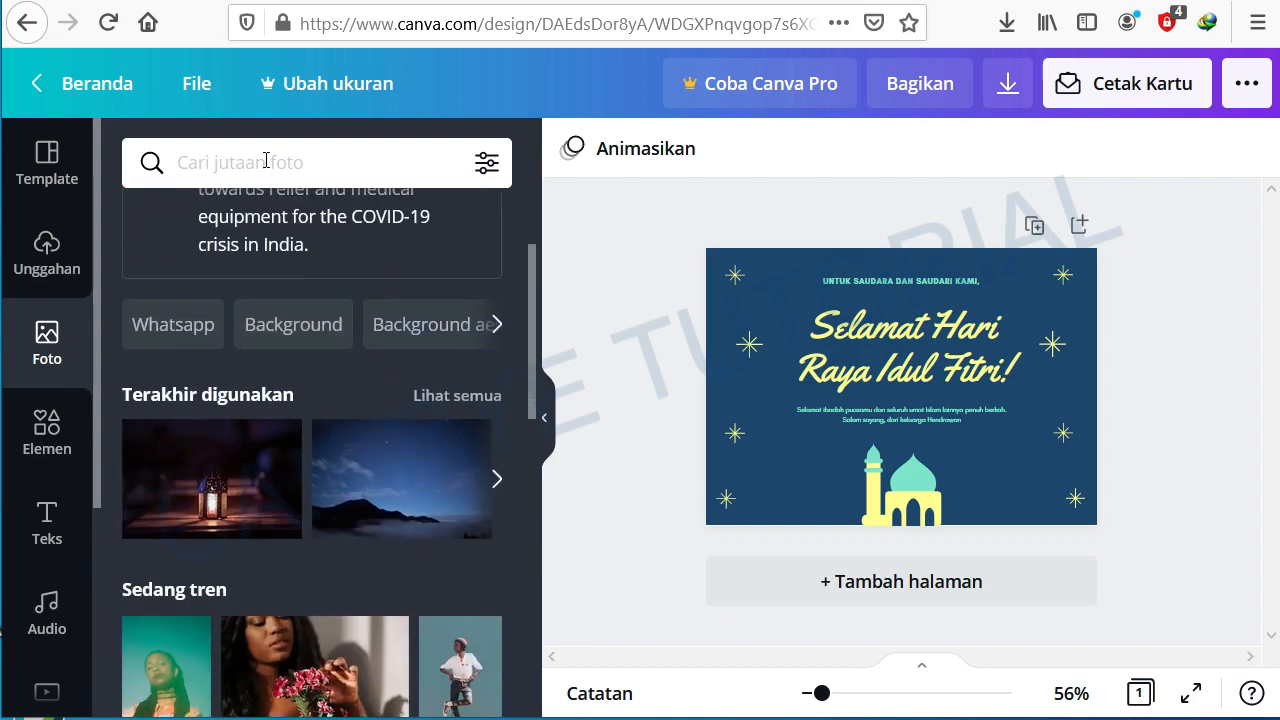
# Step: Search the photos for idul fitri and browse the results
pyautogui.click(266, 161)
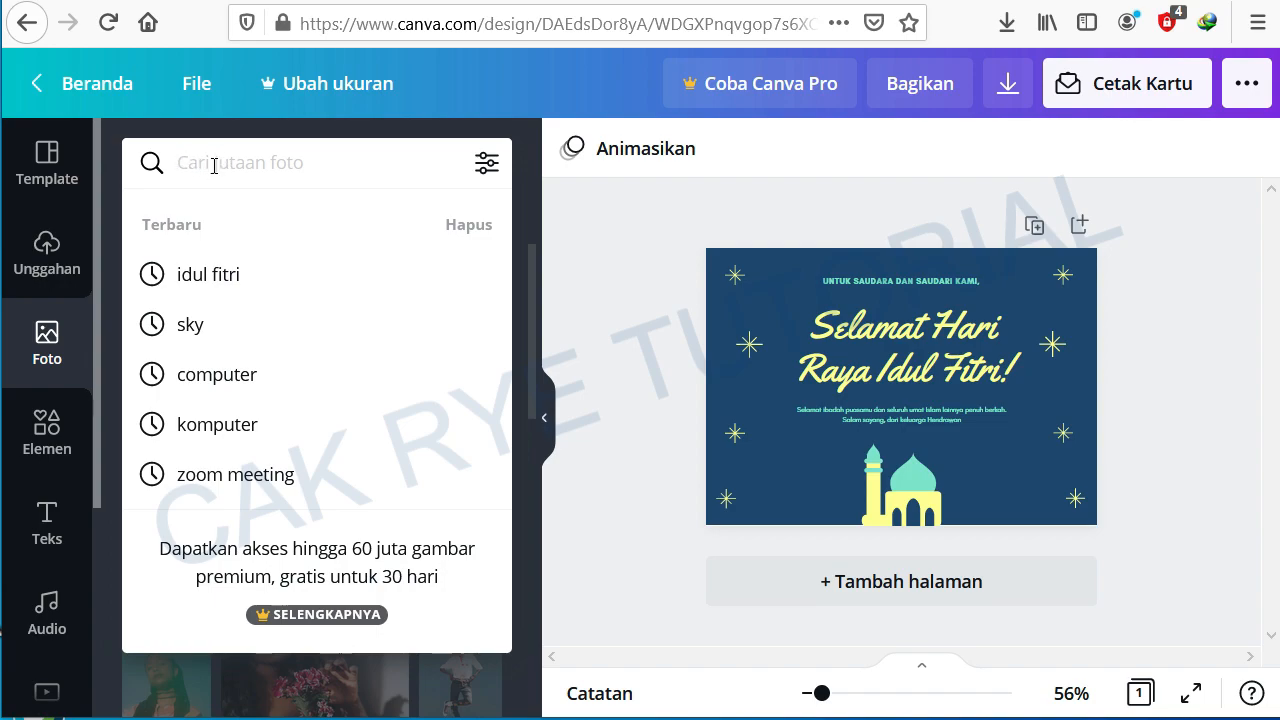
pyautogui.click(221, 276)
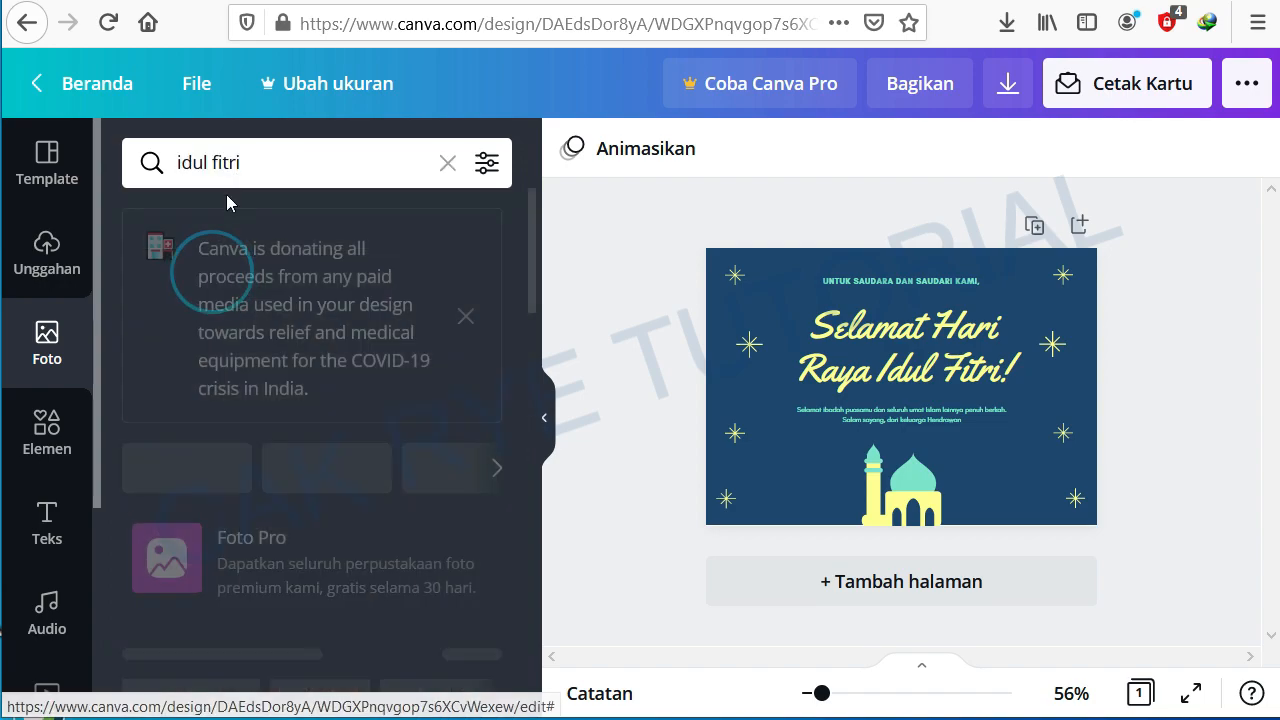
pyautogui.scroll(-3, 430, 486)
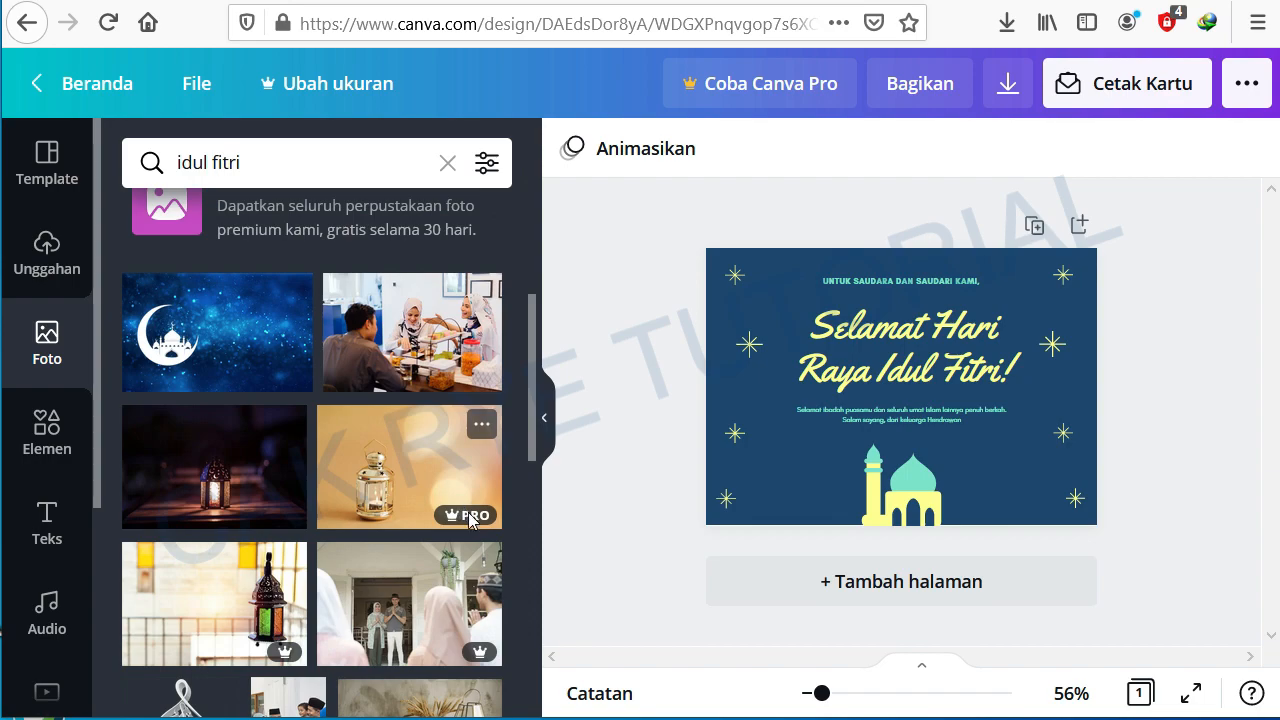
pyautogui.moveTo(470, 517)
pyautogui.scroll(-3, 415, 460)
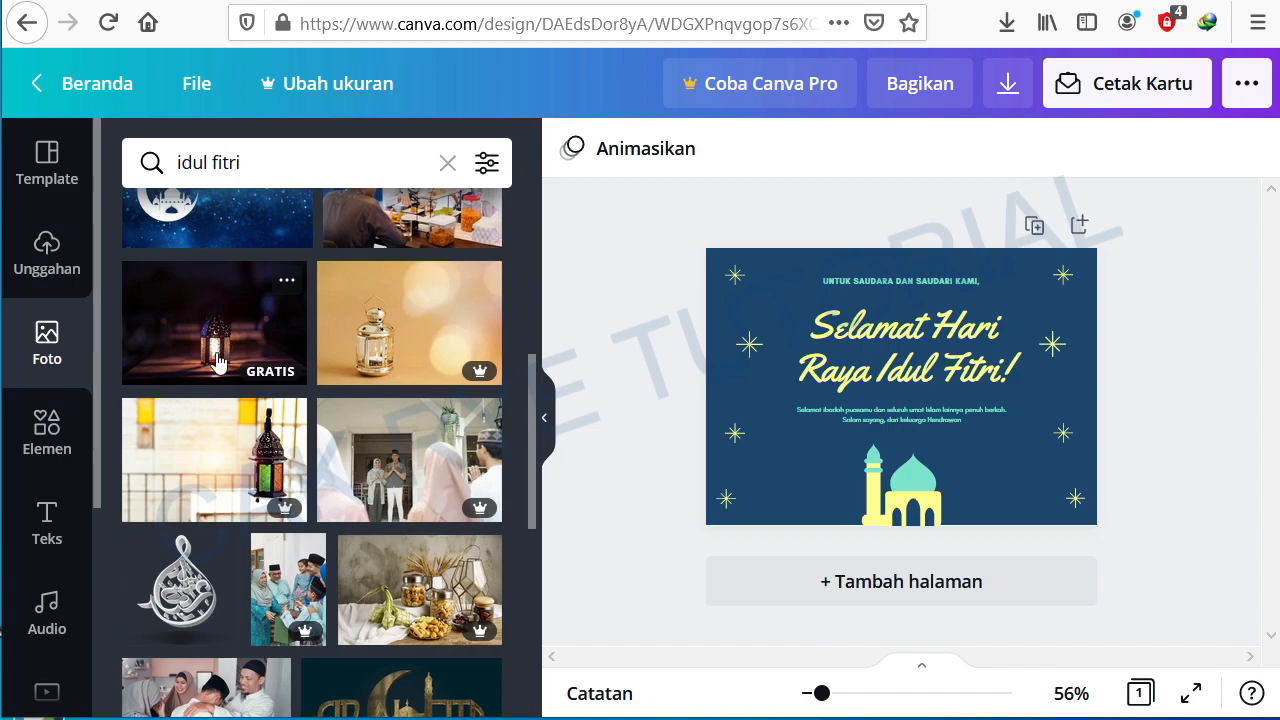
pyautogui.scroll(3, 222, 360)
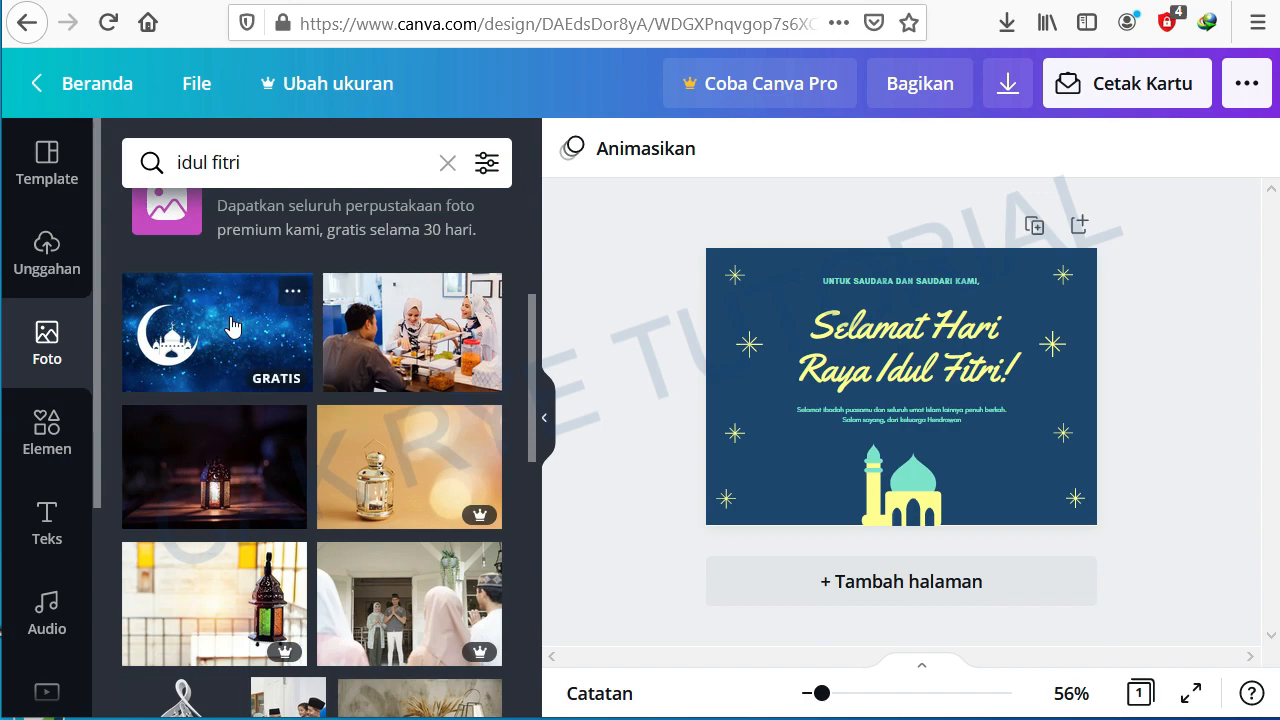
pyautogui.scroll(-10, 210, 502)
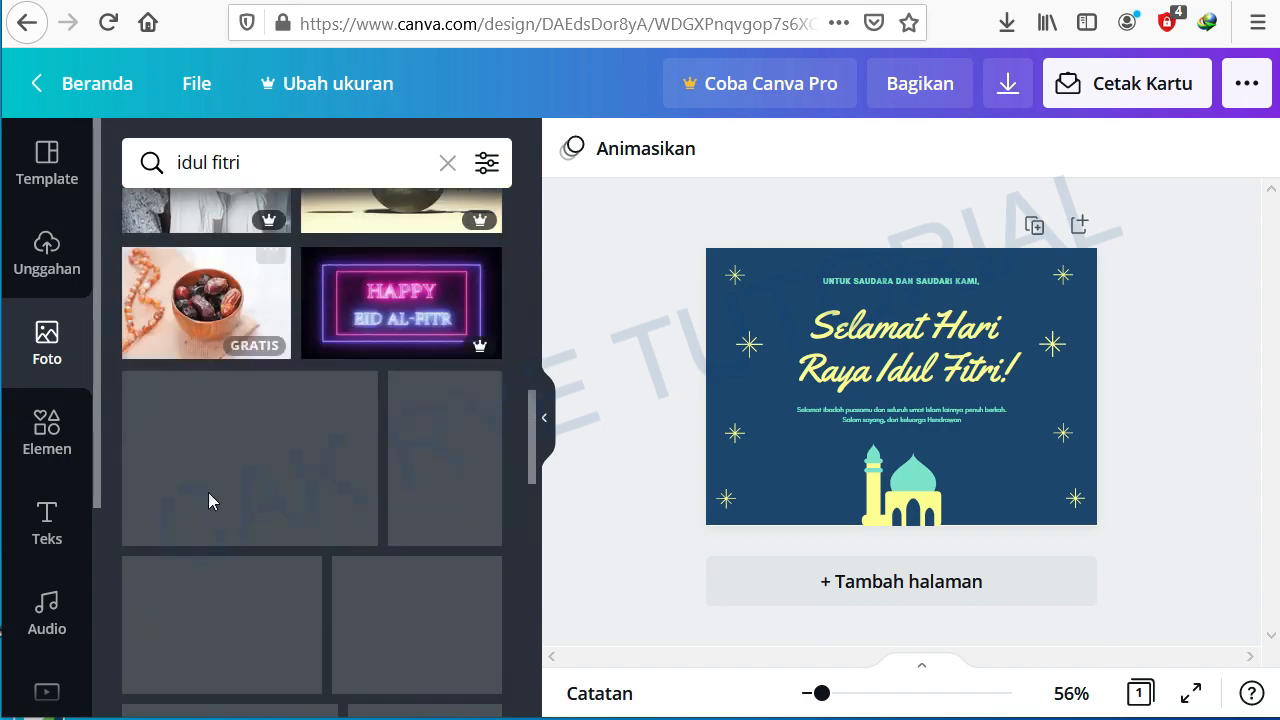
pyautogui.scroll(-3, 210, 500)
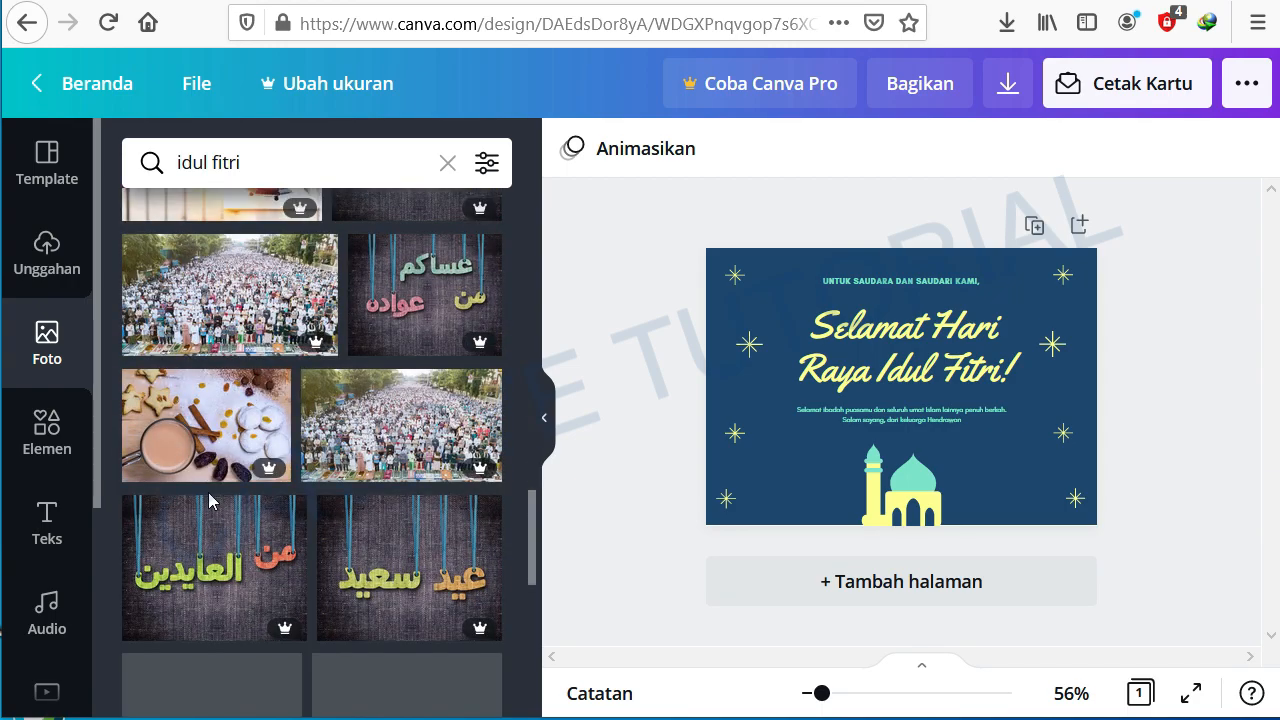
pyautogui.scroll(12, 210, 500)
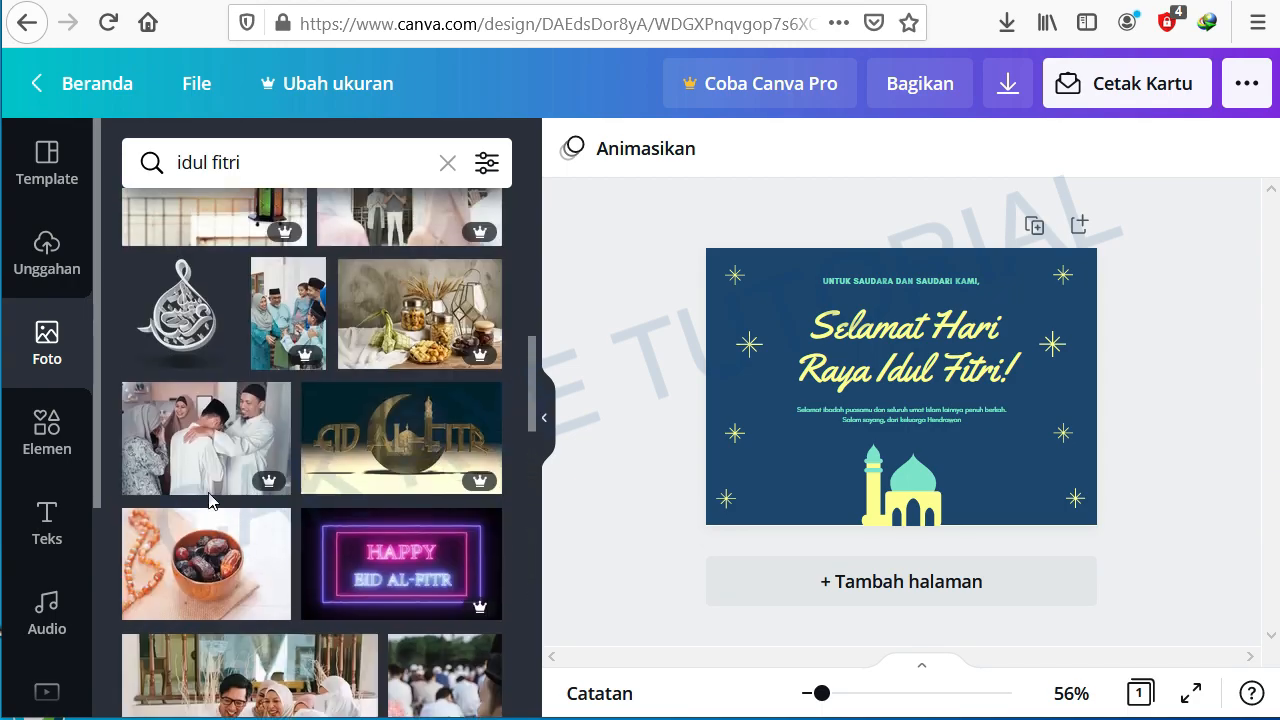
pyautogui.scroll(-2, 210, 502)
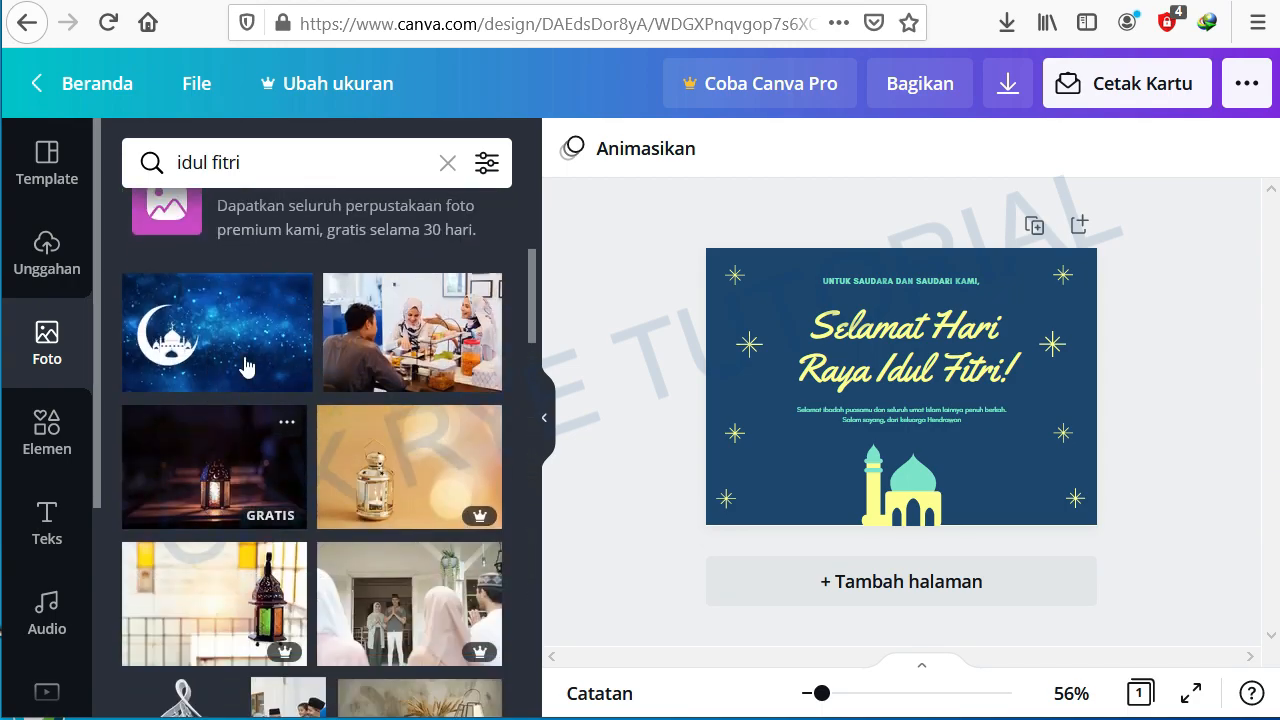
# Step: Add the free lantern photo and enlarge it to fill the whole card as its background
pyautogui.click(195, 465)
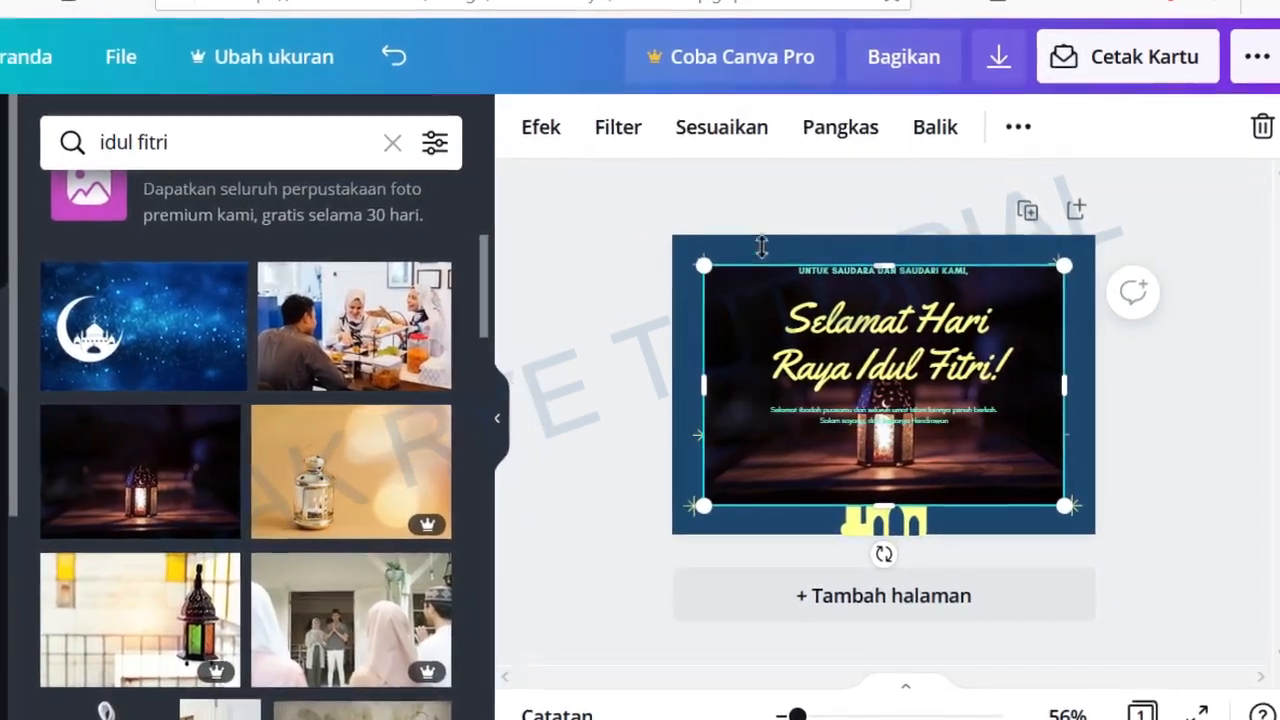
pyautogui.moveTo(690, 262); pyautogui.dragTo(627, 228)
pyautogui.moveTo(1058, 515); pyautogui.dragTo(1086, 556)
pyautogui.moveTo(844, 547); pyautogui.dragTo(846, 557)
pyautogui.moveTo(817, 197); pyautogui.dragTo(766, 170)
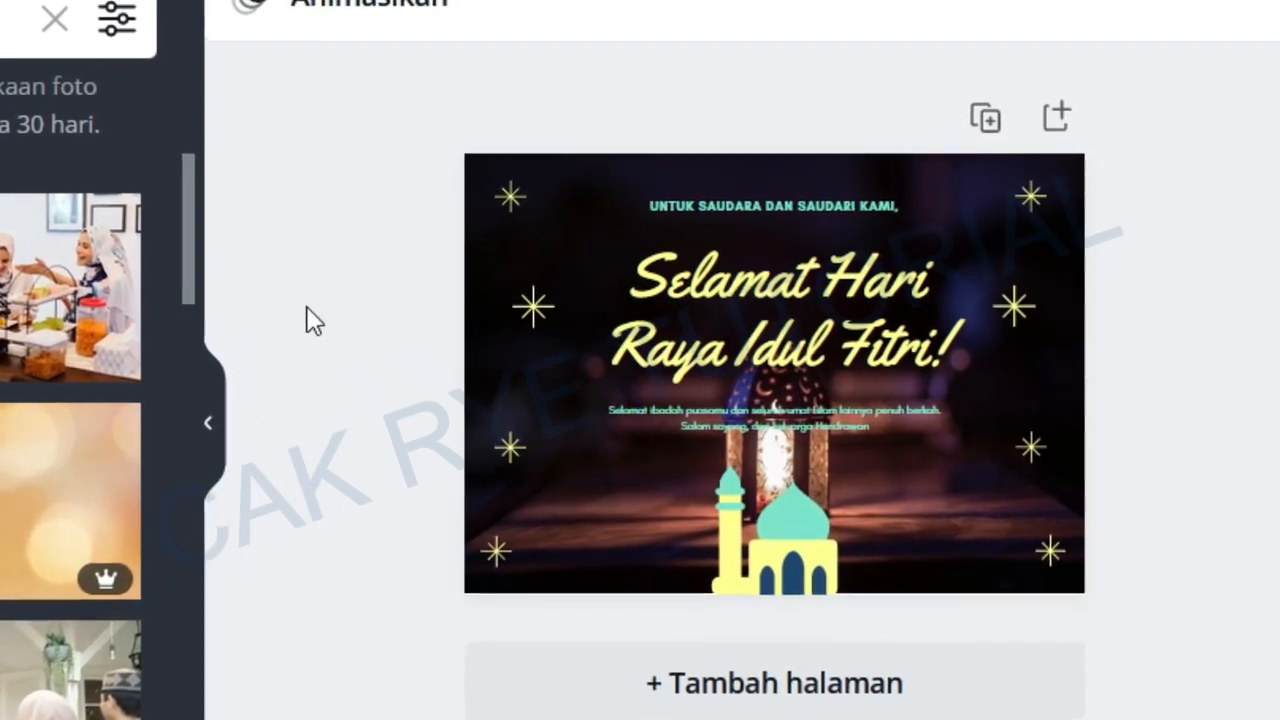
pyautogui.click(350, 313)
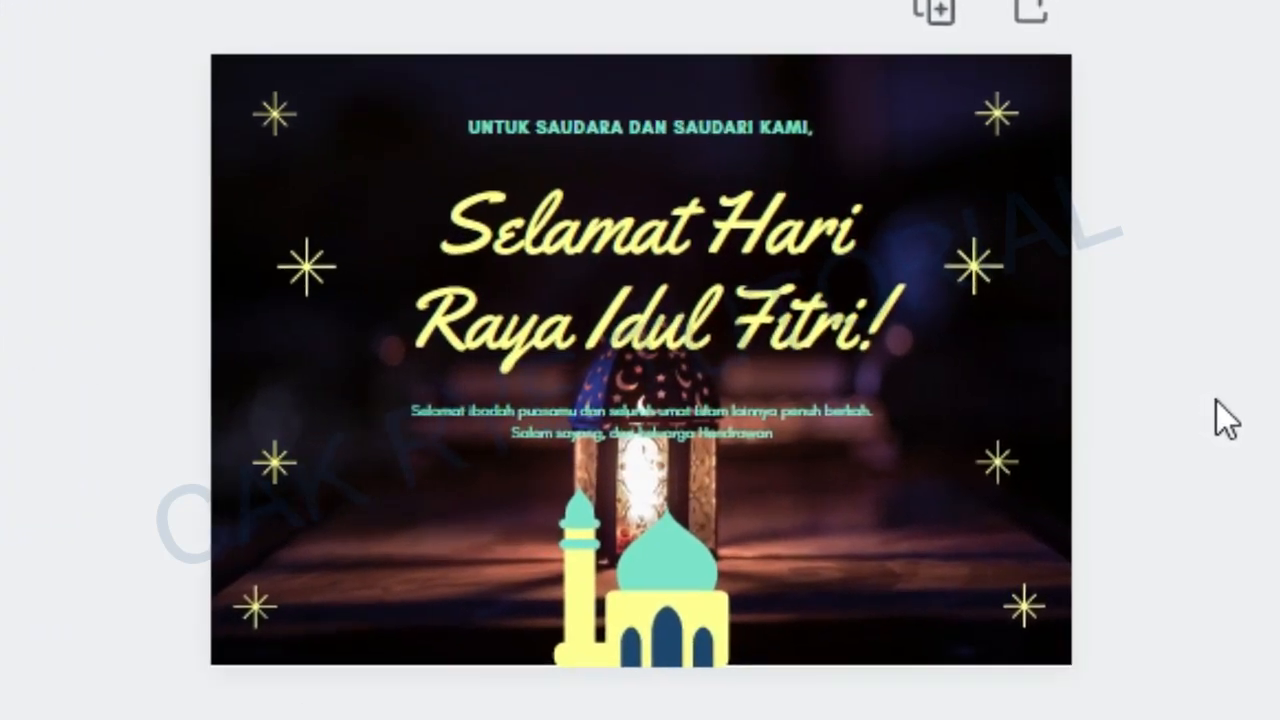
# Step: Move the mosque illustration into the card's bottom-left corner
pyautogui.click(713, 599)
pyautogui.moveTo(687, 620); pyautogui.dragTo(316, 605)
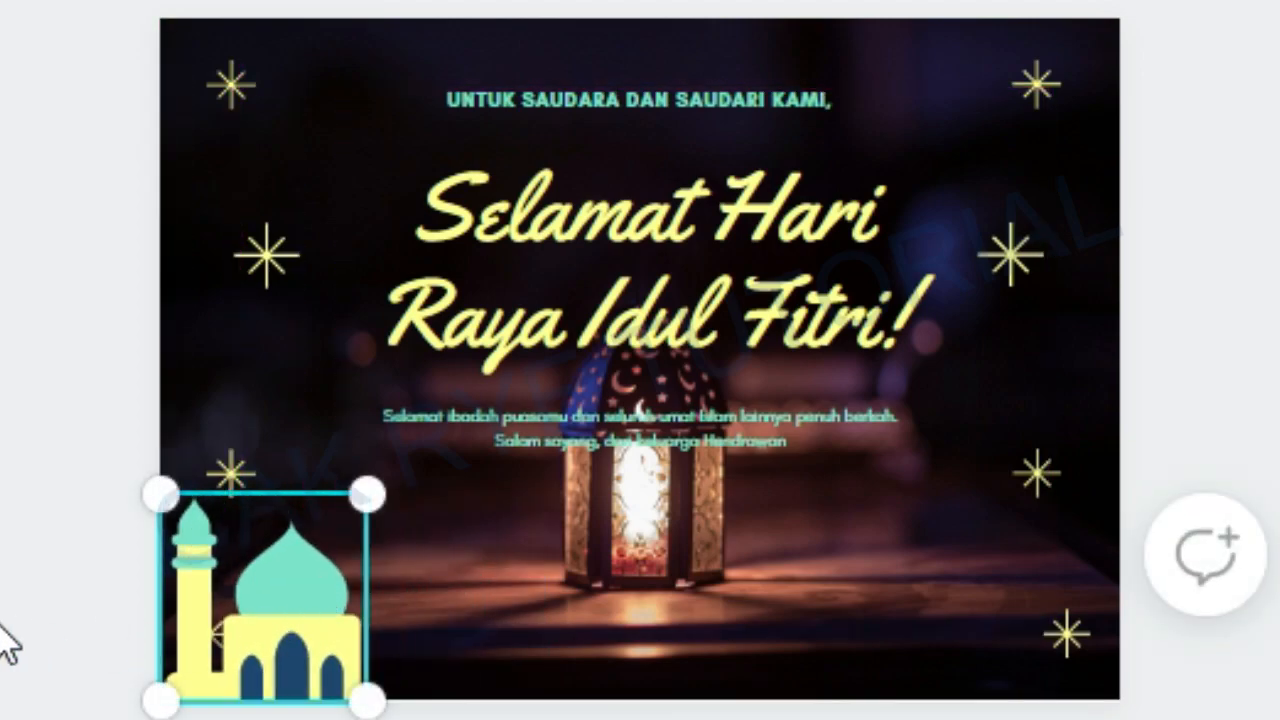
pyautogui.click(8, 642)
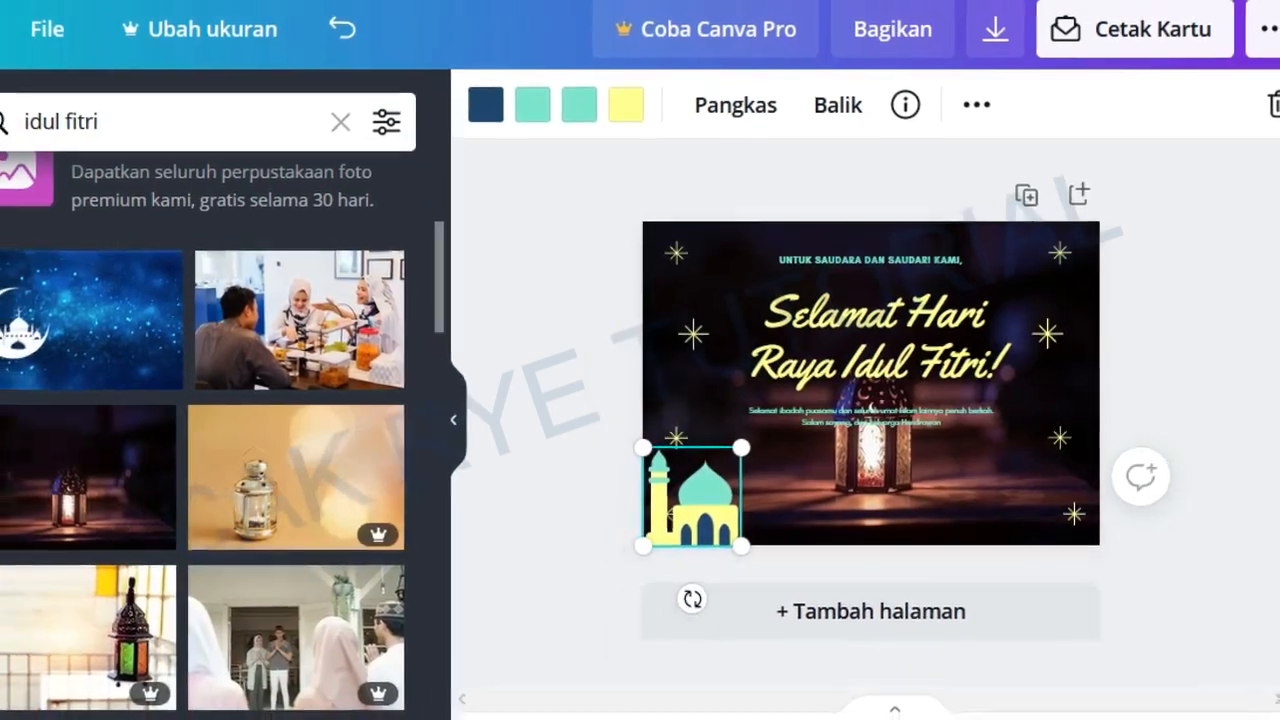
# Step: Add the free gold ornamental divider element and place it at the top centre of the card above the greeting
pyautogui.click(22, 425)
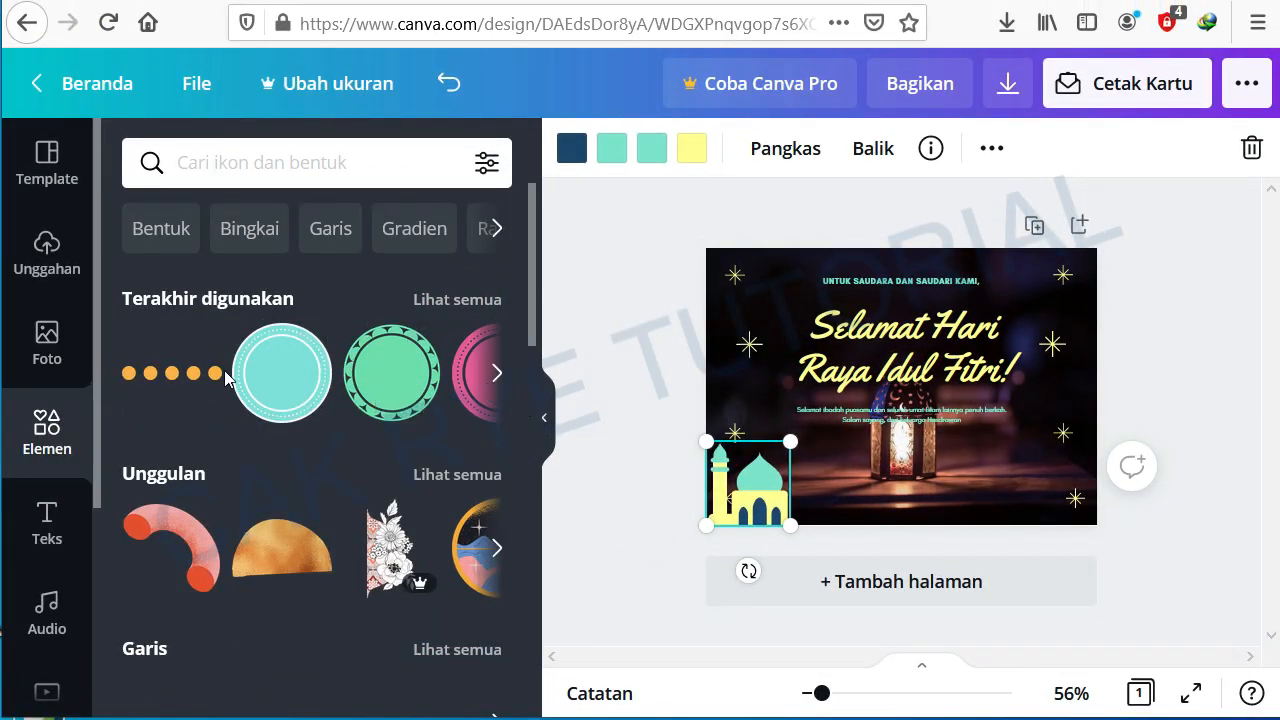
pyautogui.scroll(-2, 291, 456)
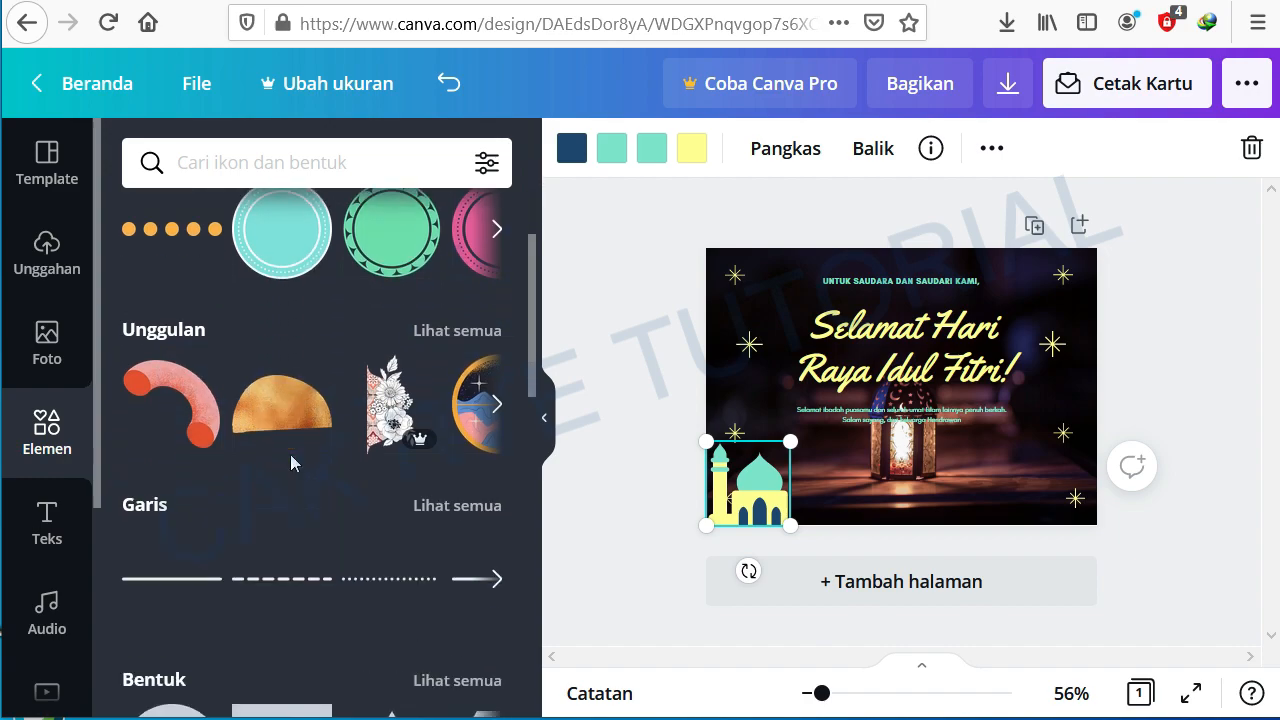
pyautogui.scroll(-4, 290, 454)
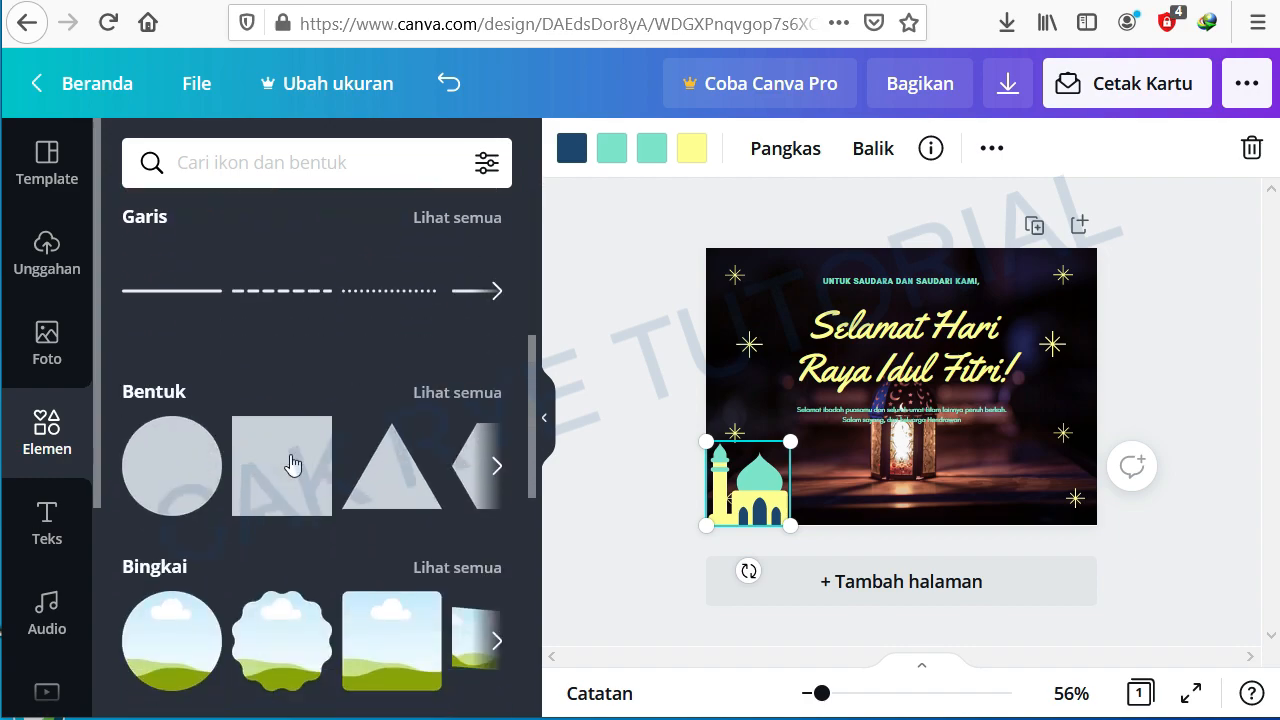
pyautogui.scroll(5, 290, 462)
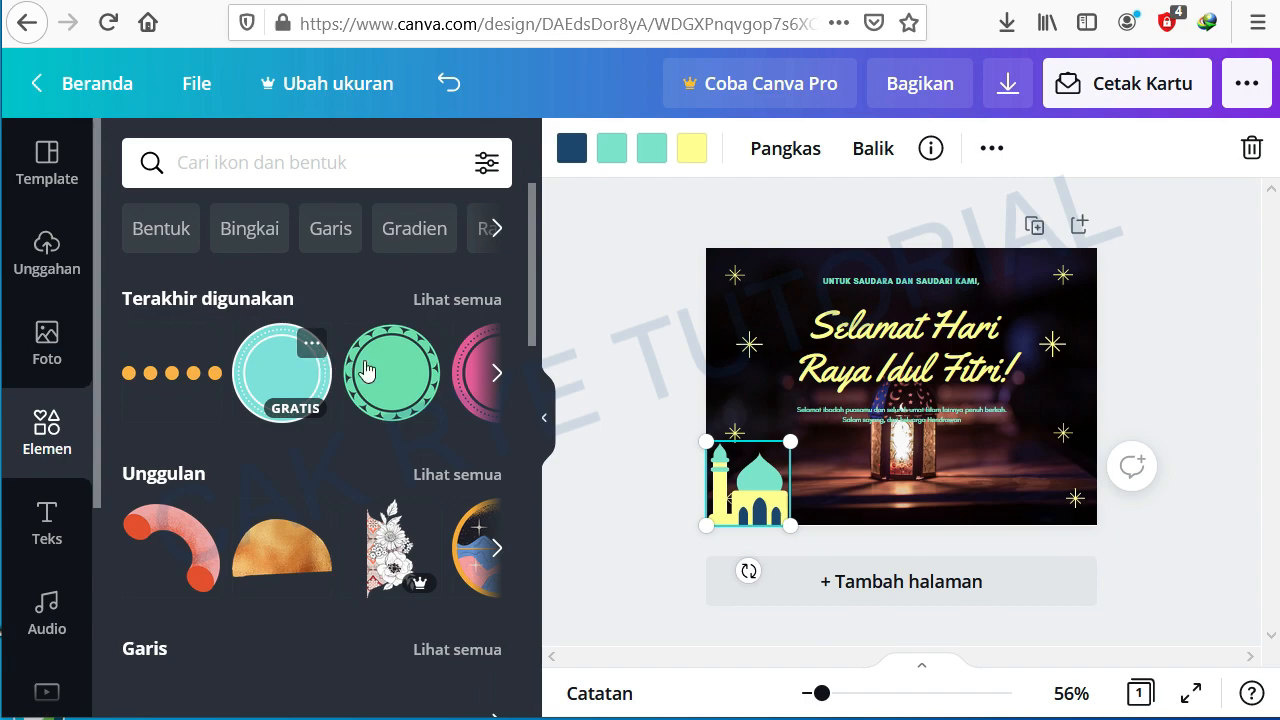
pyautogui.click(497, 375)
pyautogui.click(497, 375)
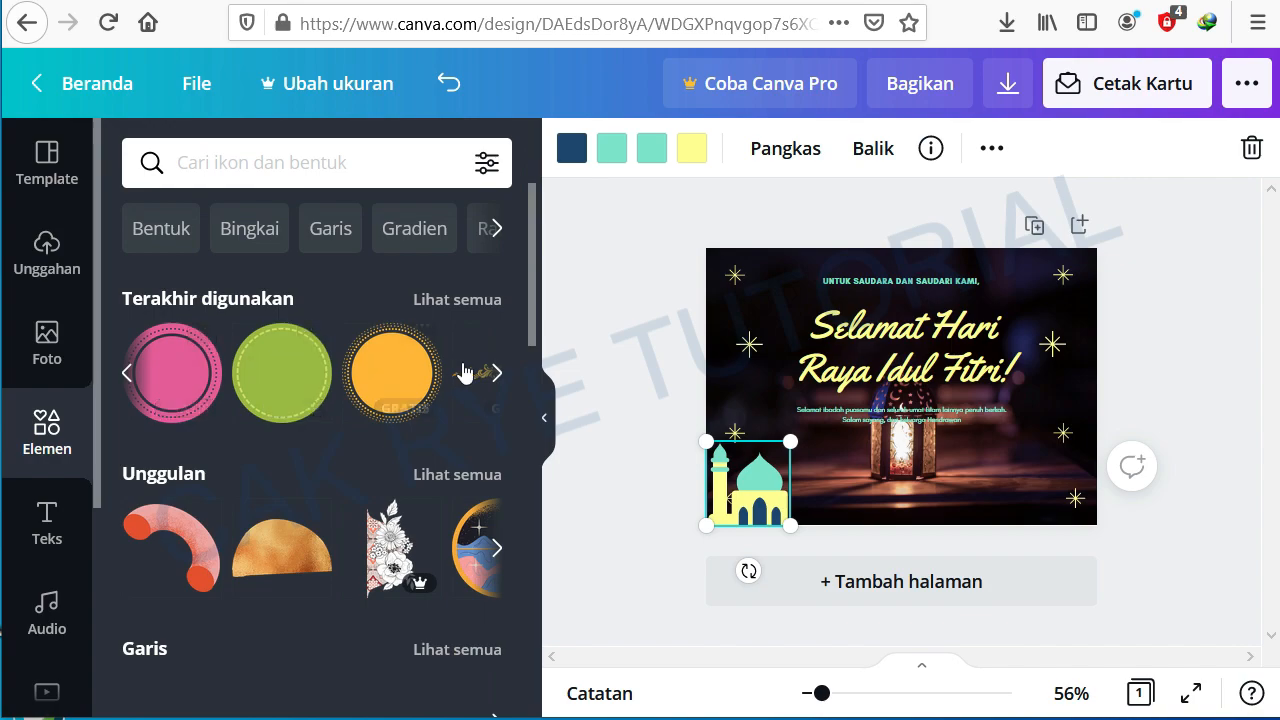
pyautogui.click(497, 375)
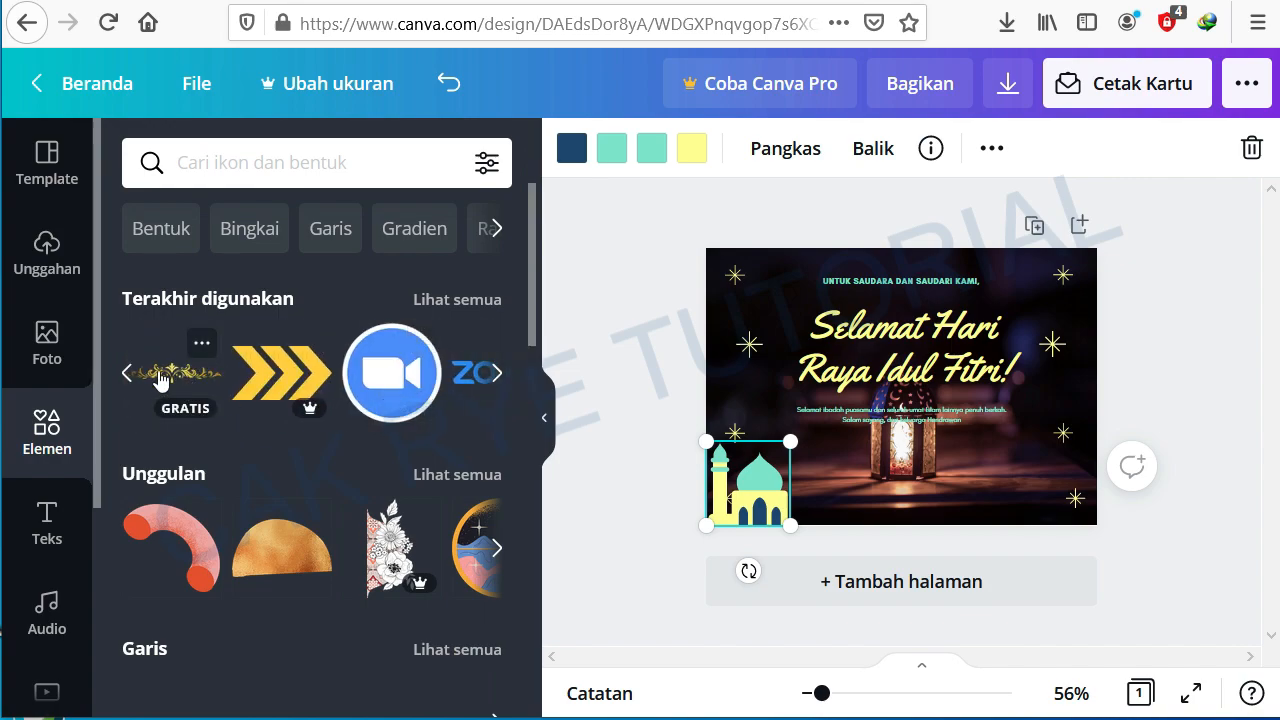
pyautogui.click(160, 378)
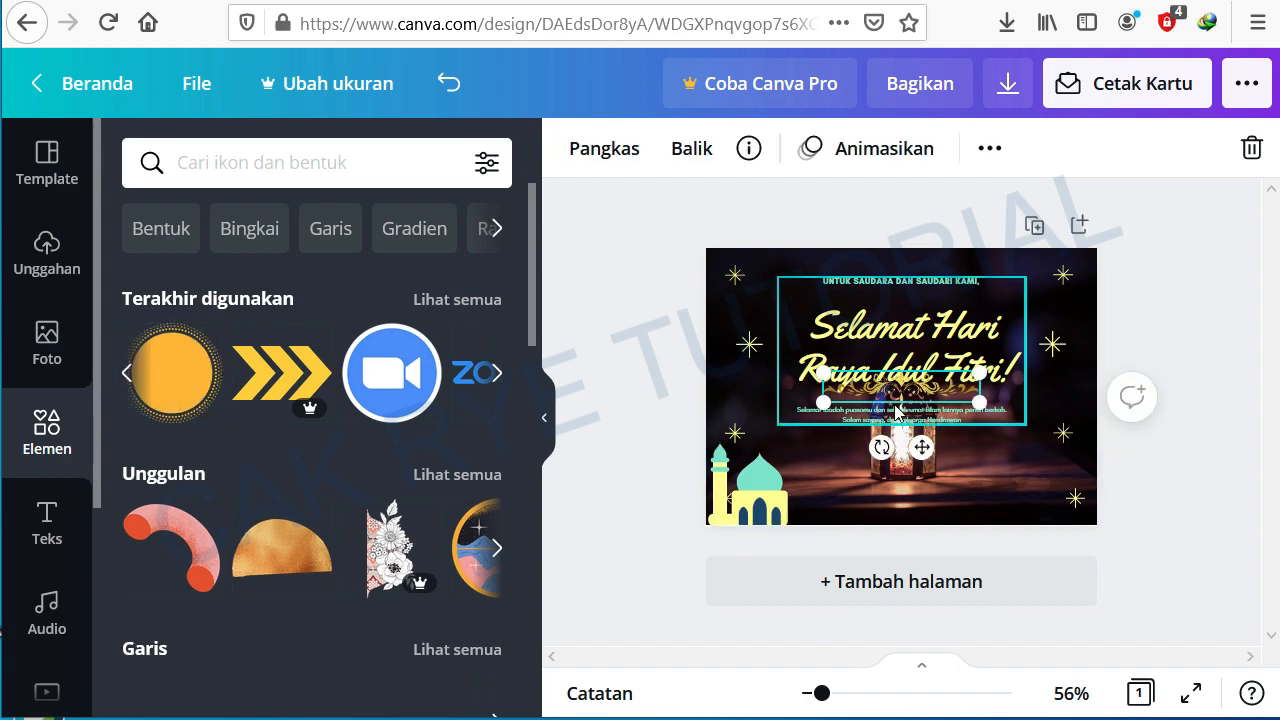
pyautogui.moveTo(903, 393); pyautogui.dragTo(852, 540)
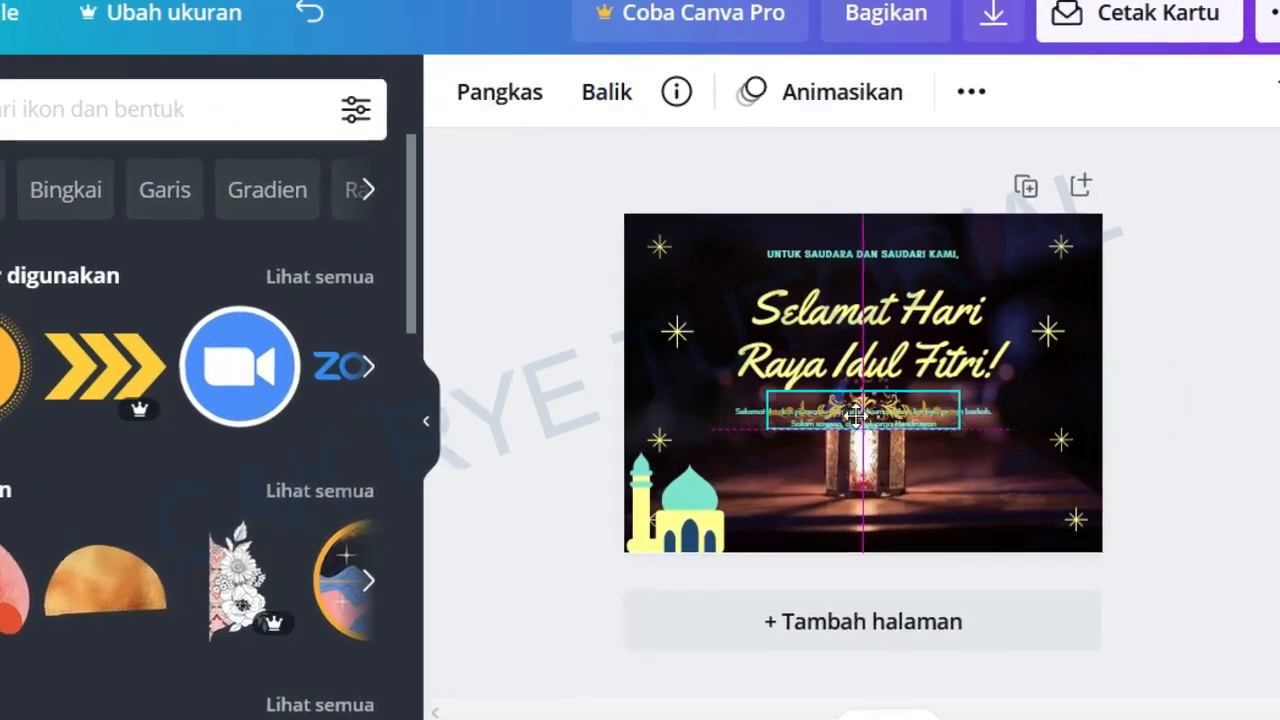
pyautogui.moveTo(745, 607); pyautogui.dragTo(745, 606)
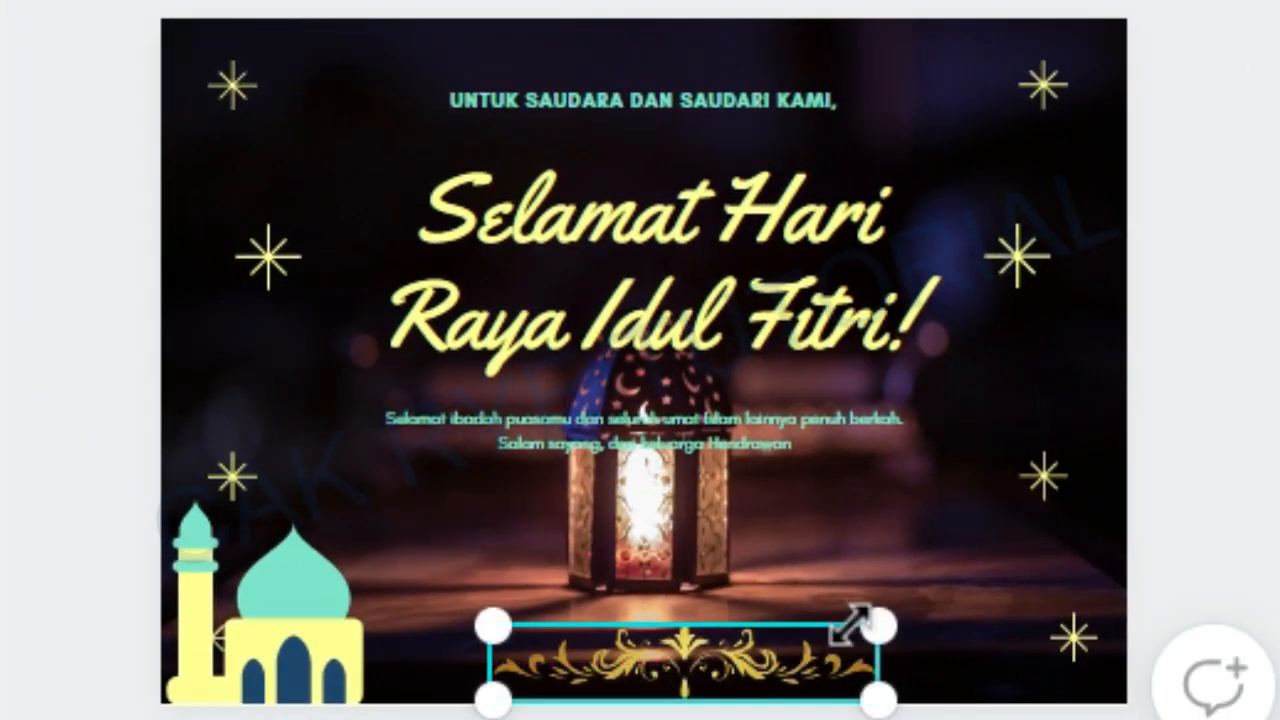
pyautogui.moveTo(866, 626); pyautogui.dragTo(840, 580)
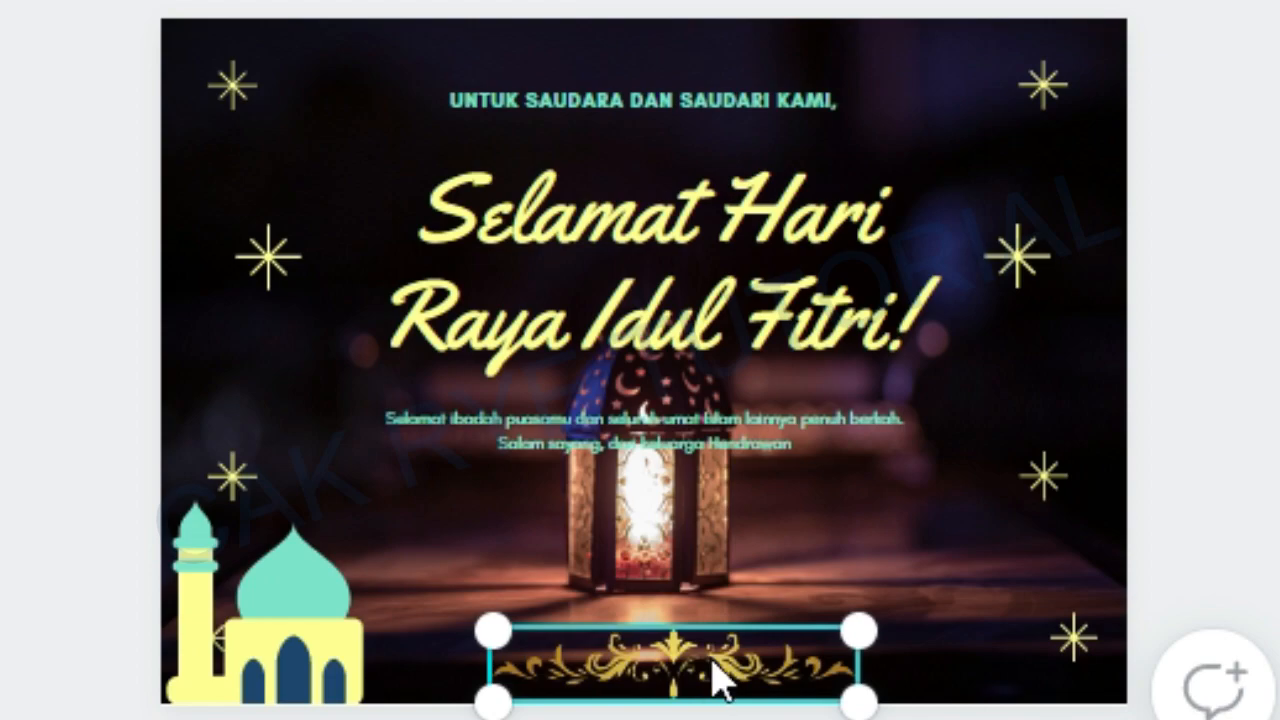
pyautogui.moveTo(706, 677); pyautogui.dragTo(655, 50)
pyautogui.moveTo(809, 26); pyautogui.dragTo(799, 36)
pyautogui.click(20, 108)
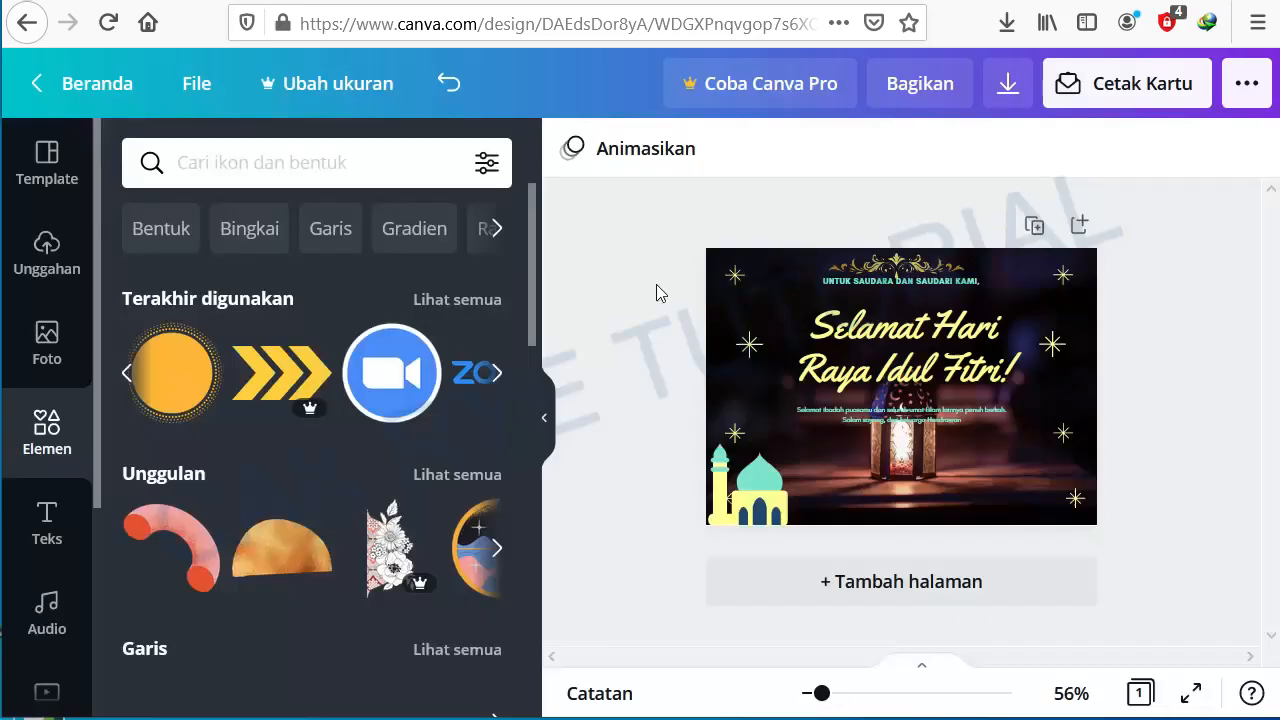
# Step: Shift the greeting text block slightly down beneath the ornament
pyautogui.moveTo(668, 213); pyautogui.dragTo(668, 255)
pyautogui.moveTo(917, 345); pyautogui.dragTo(917, 345)
pyautogui.moveTo(1026, 441); pyautogui.dragTo(1008, 430)
pyautogui.click(1118, 474)
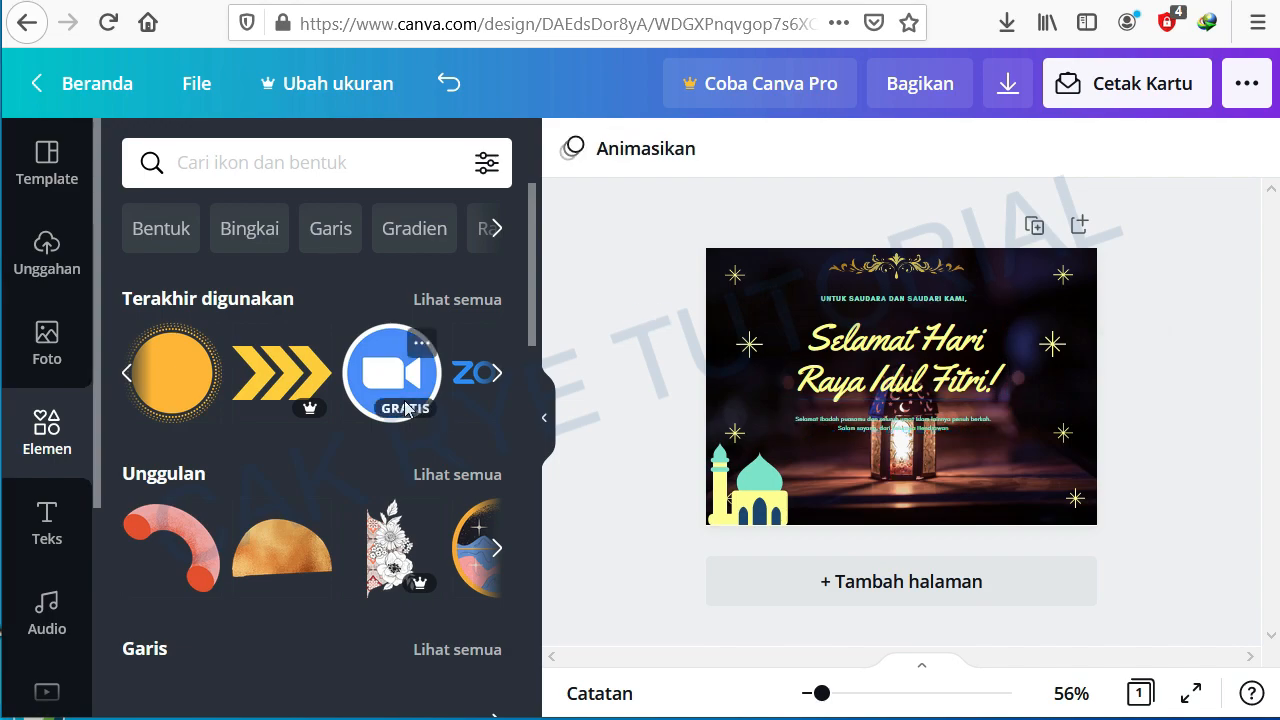
# Step: Browse further through the elements library
pyautogui.scroll(-1, 256, 455)
pyautogui.scroll(-5, 256, 460)
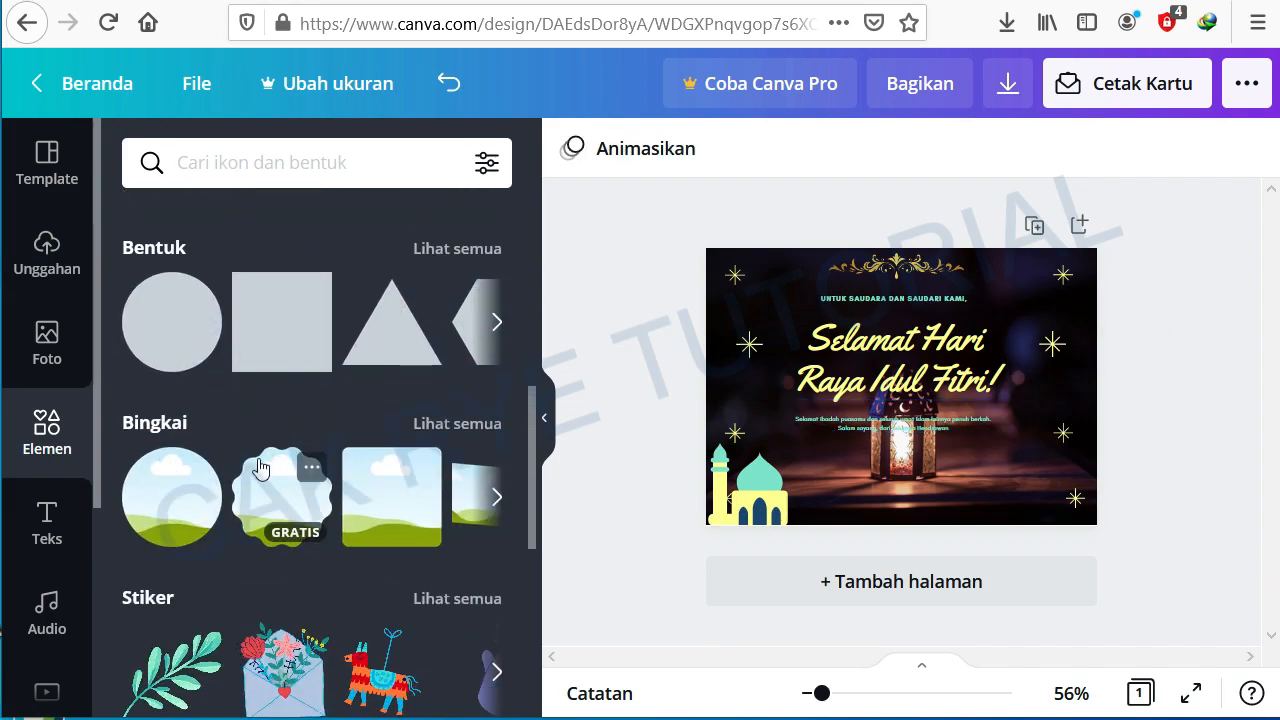
pyautogui.scroll(-2, 259, 468)
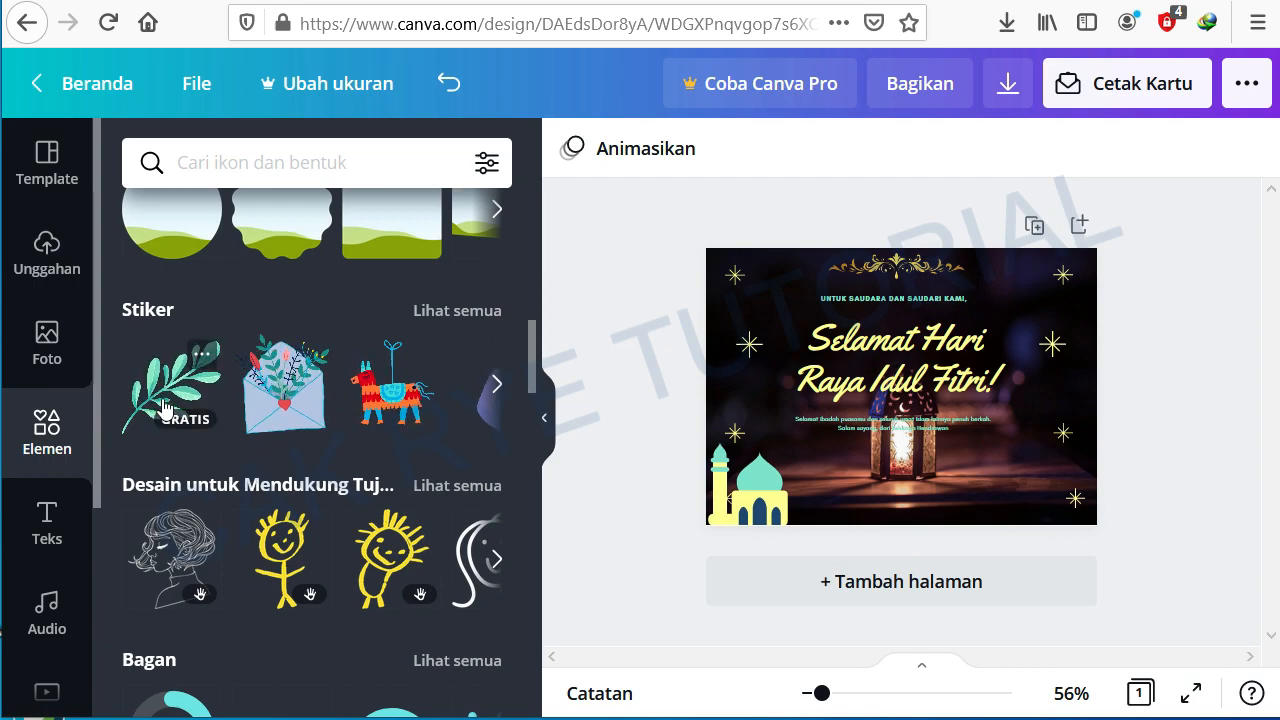
pyautogui.scroll(-10, 256, 450)
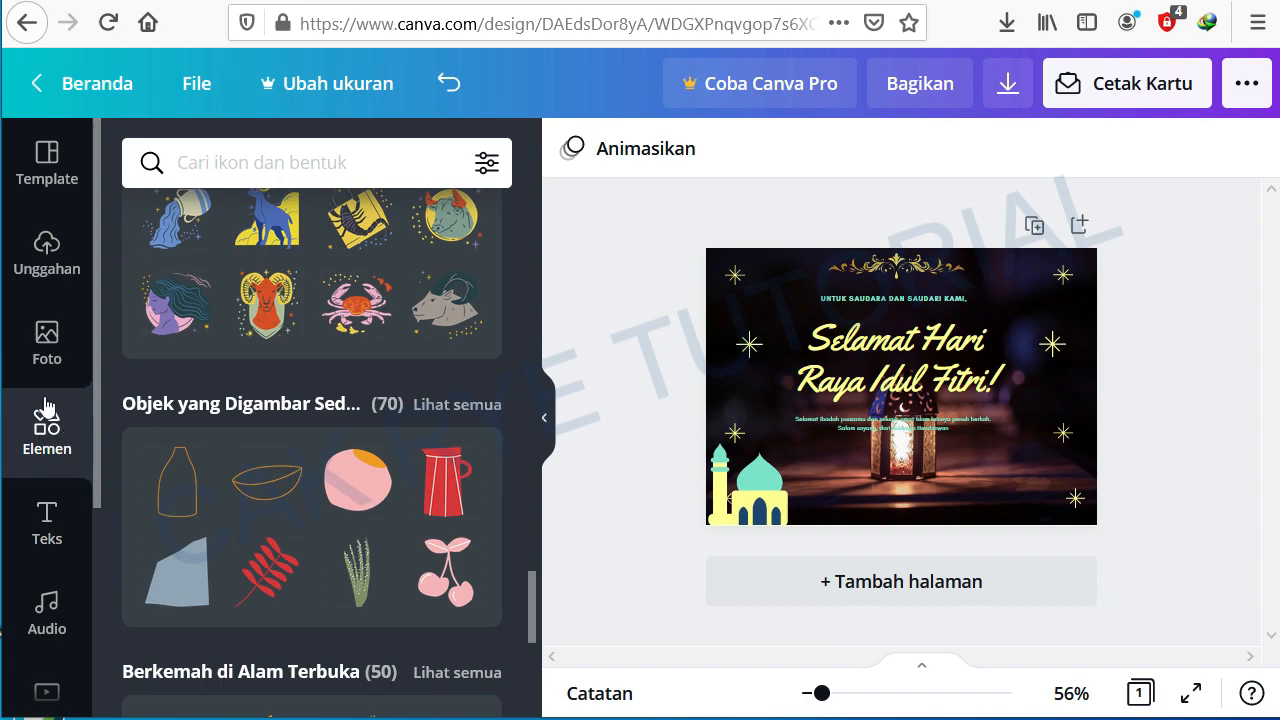
# Step: Open the text panel and browse its text style presets
pyautogui.click(47, 522)
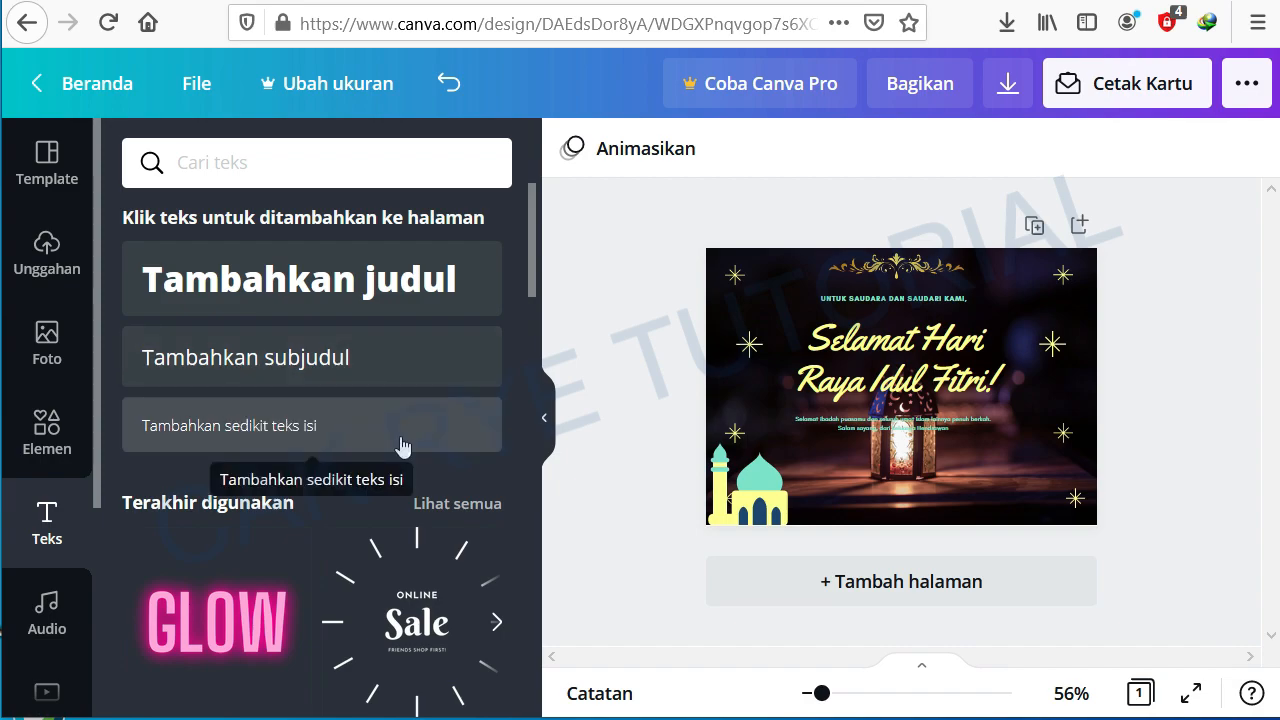
pyautogui.scroll(-8, 300, 500)
pyautogui.scroll(-7, 286, 492)
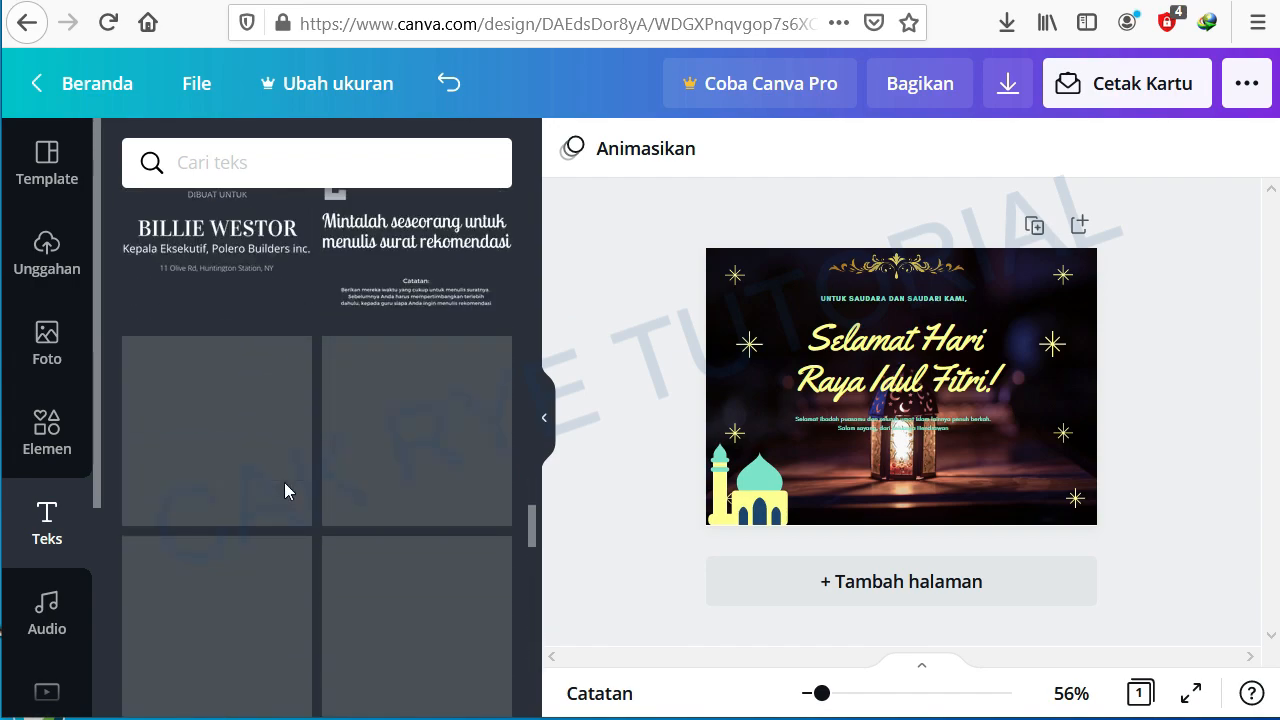
pyautogui.scroll(-4, 286, 491)
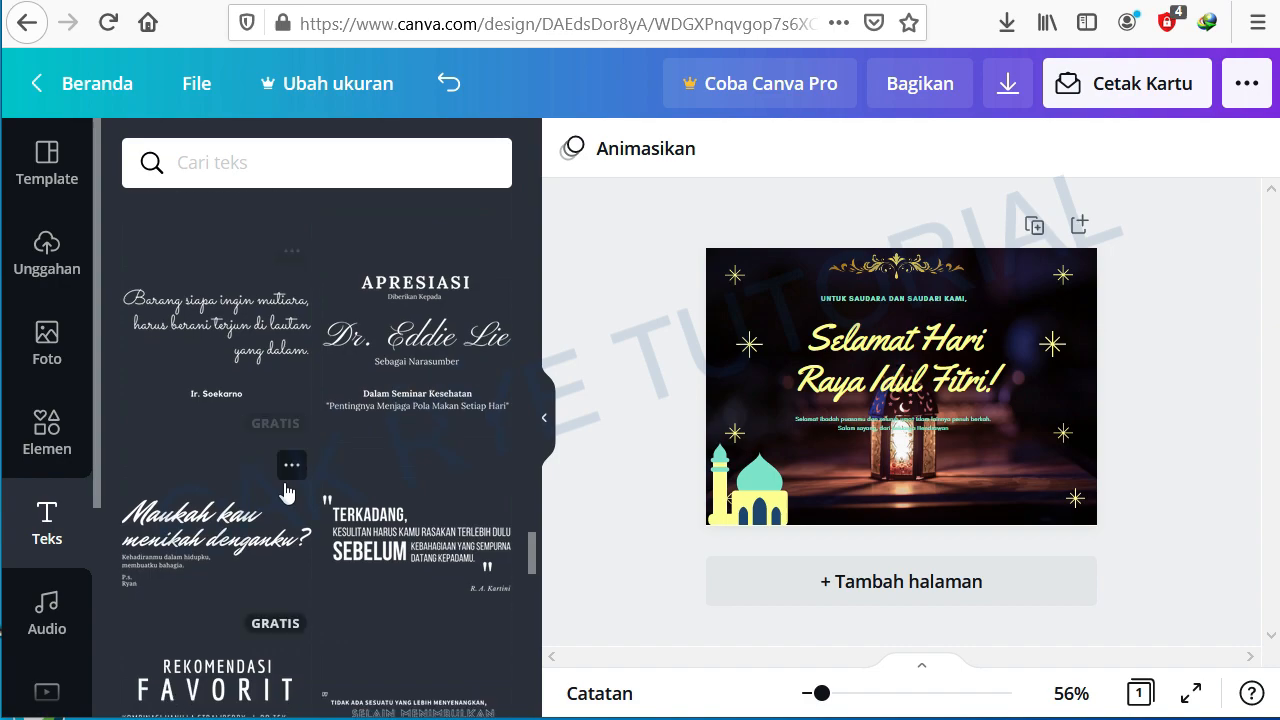
pyautogui.scroll(-2, 287, 492)
pyautogui.scroll(-5, 302, 494)
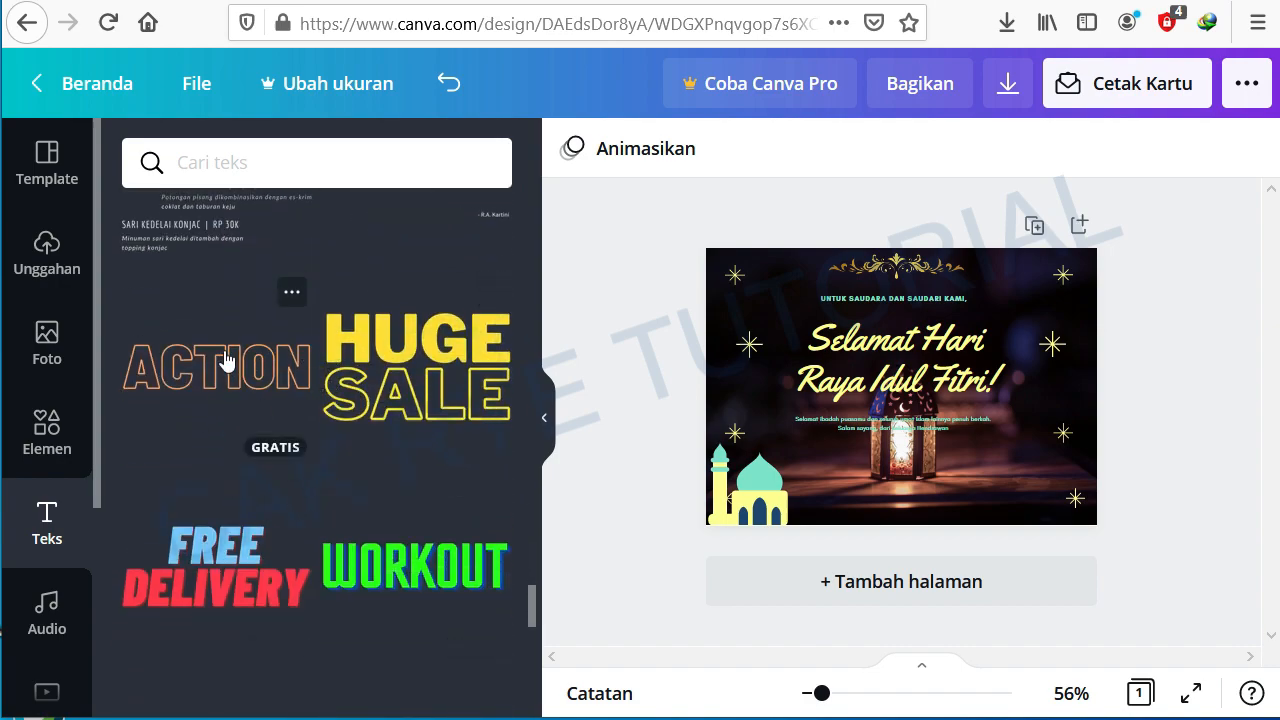
# Step: Add the neon Sparkle text preset to the card and shrink its box
pyautogui.scroll(-4, 390, 373)
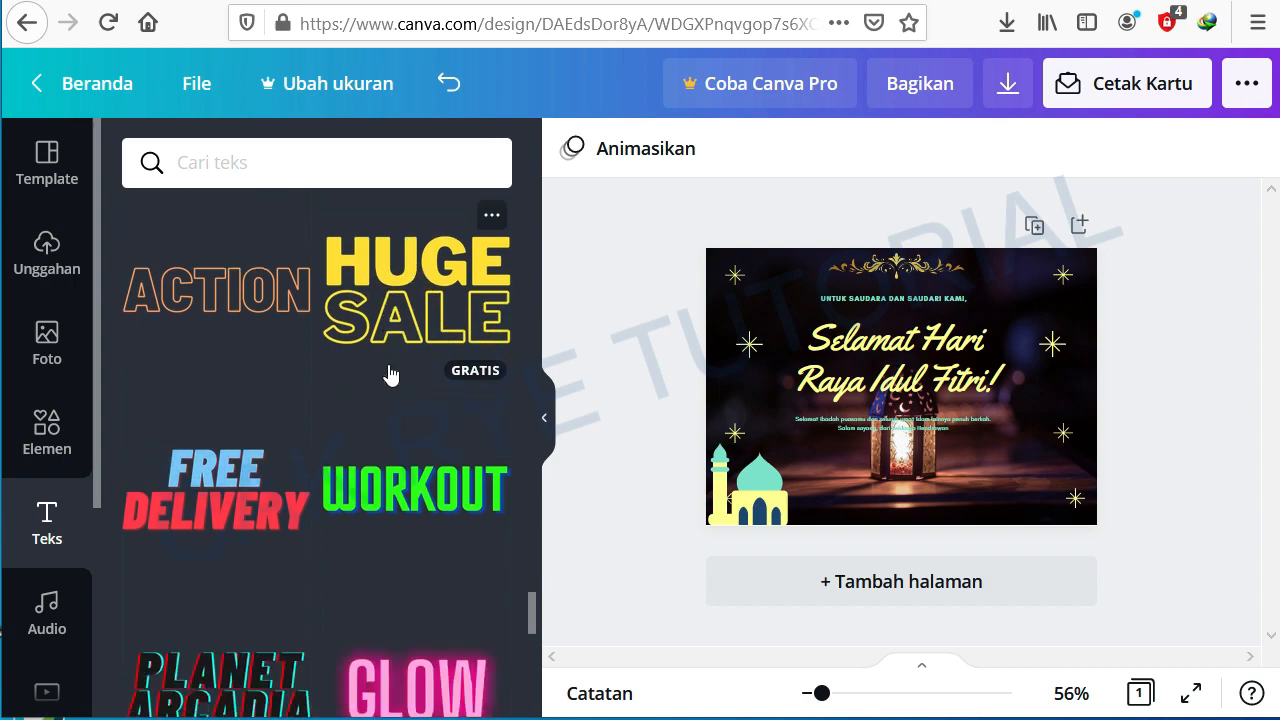
pyautogui.scroll(-4, 390, 383)
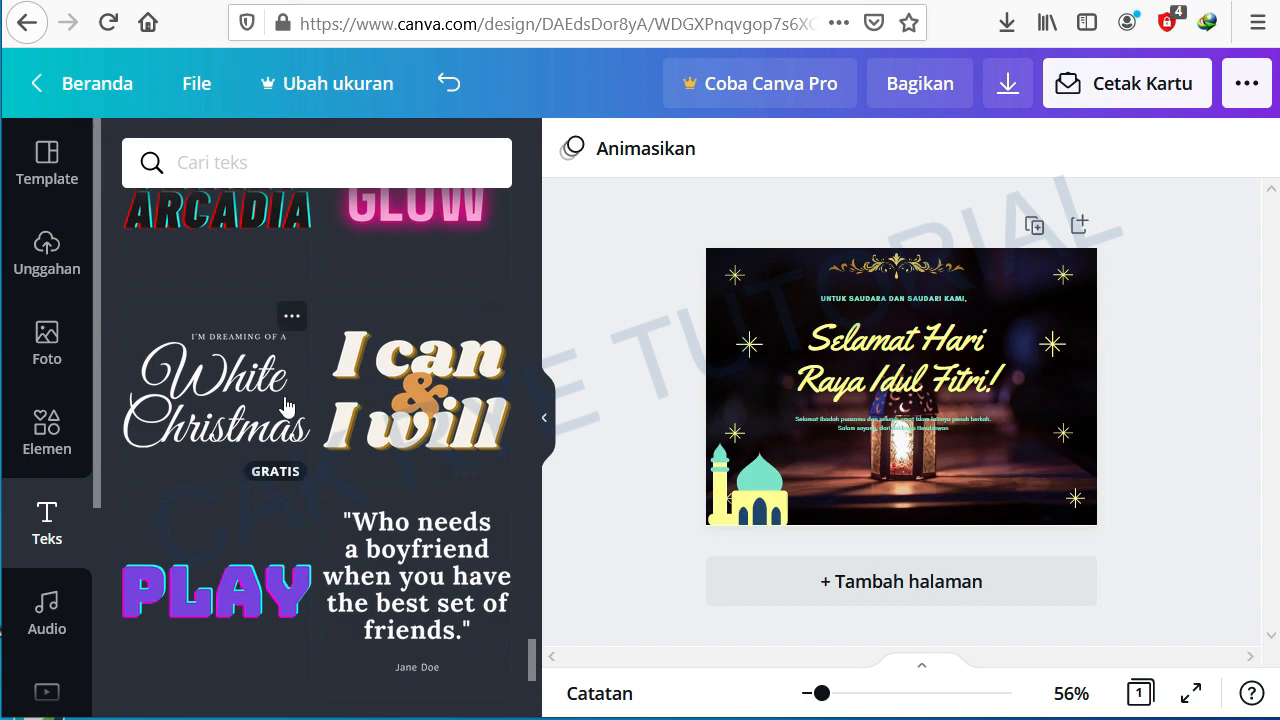
pyautogui.scroll(-8, 237, 420)
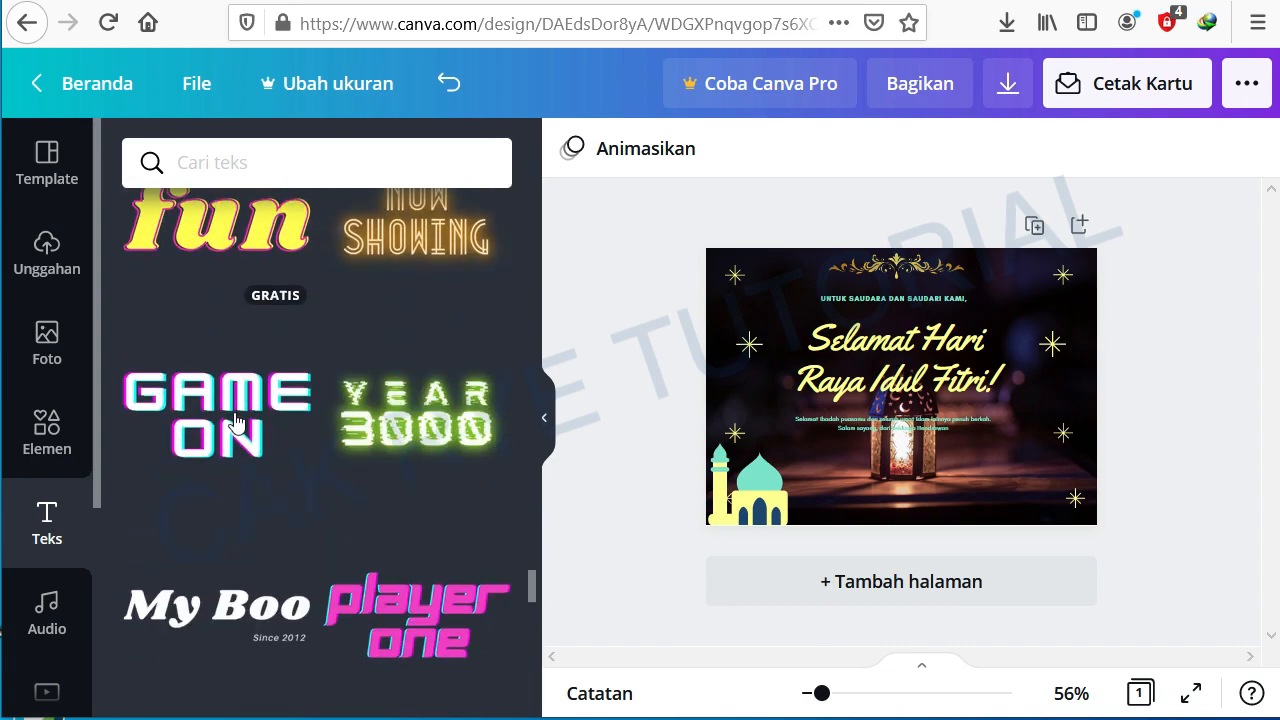
pyautogui.scroll(-7, 236, 420)
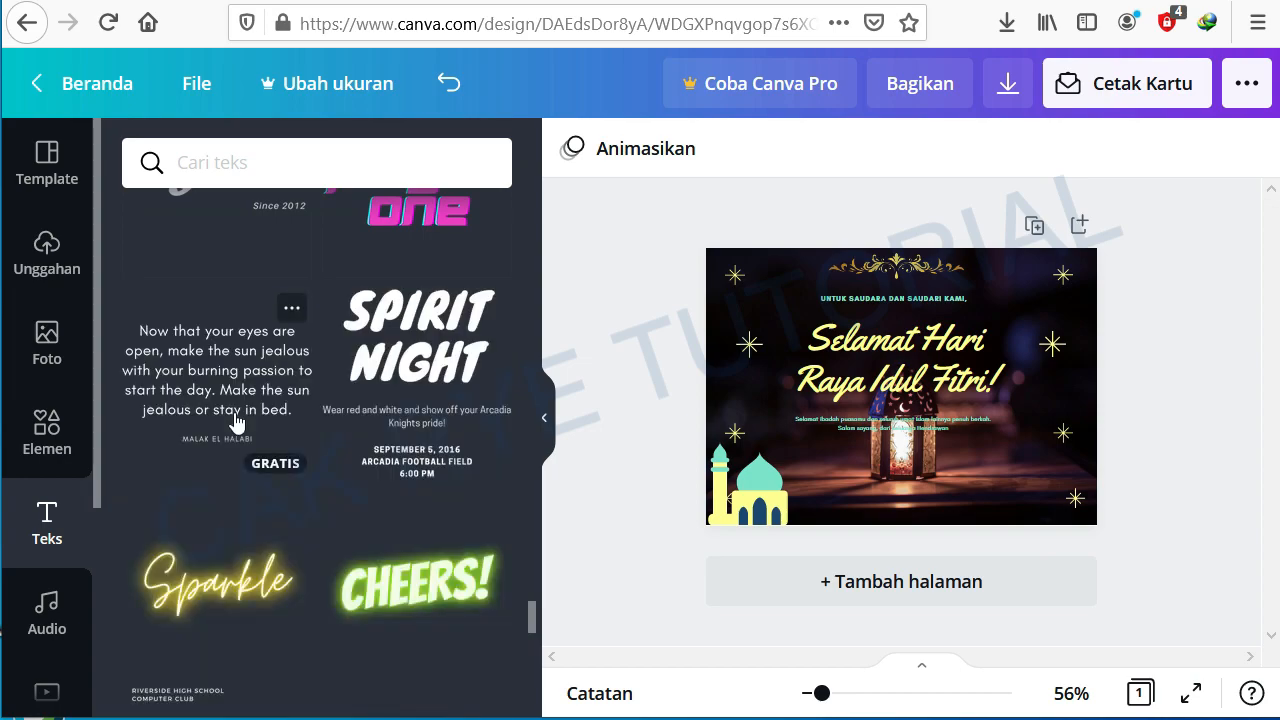
pyautogui.scroll(-1, 220, 425)
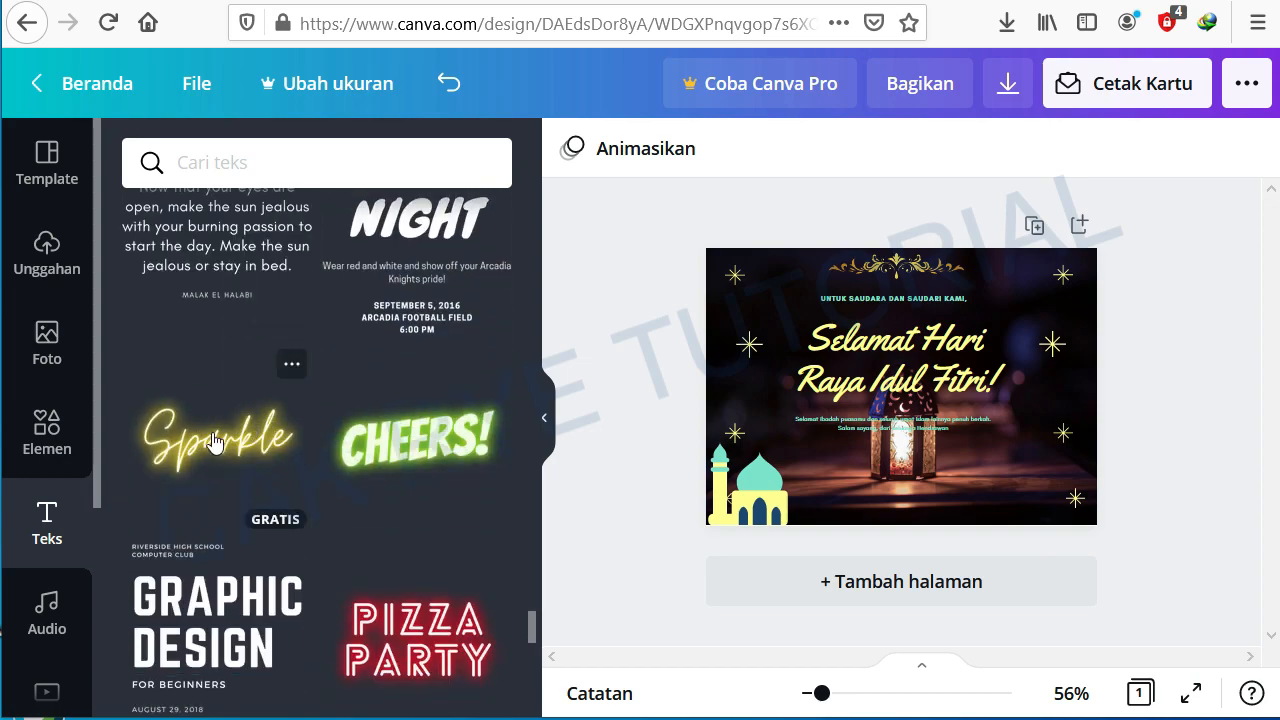
pyautogui.click(213, 443)
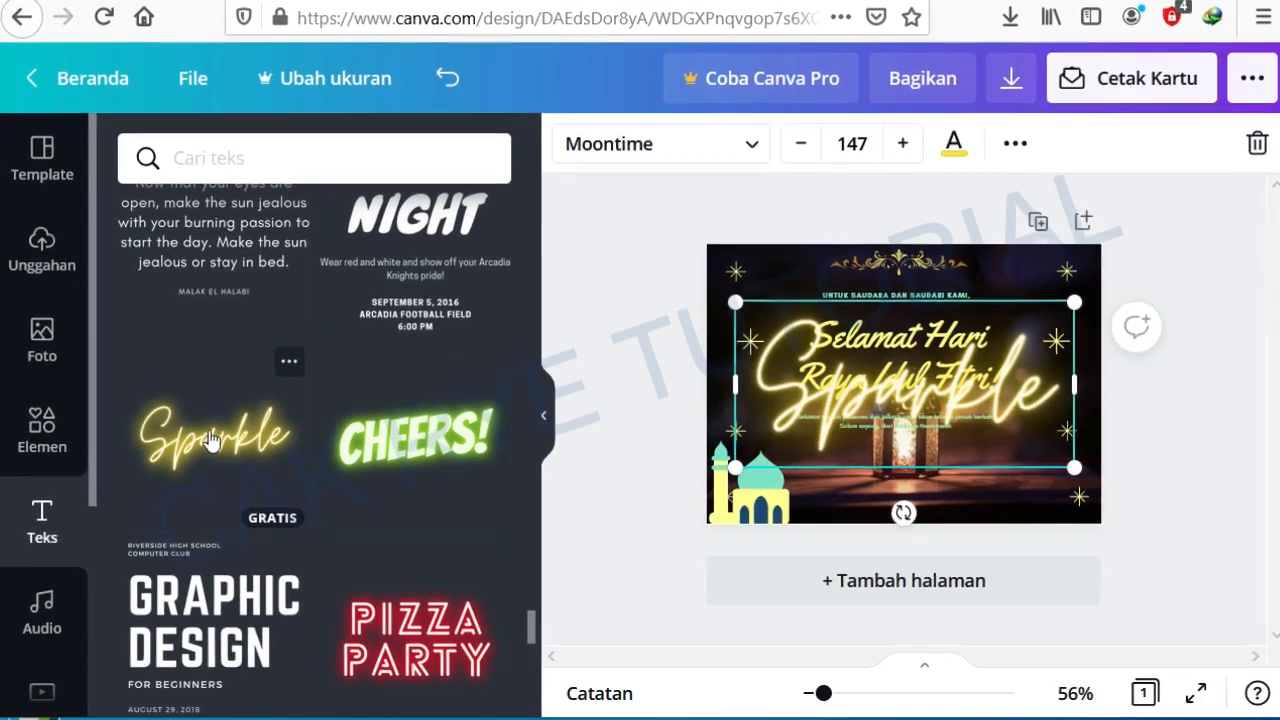
pyautogui.moveTo(1082, 296); pyautogui.dragTo(948, 353)
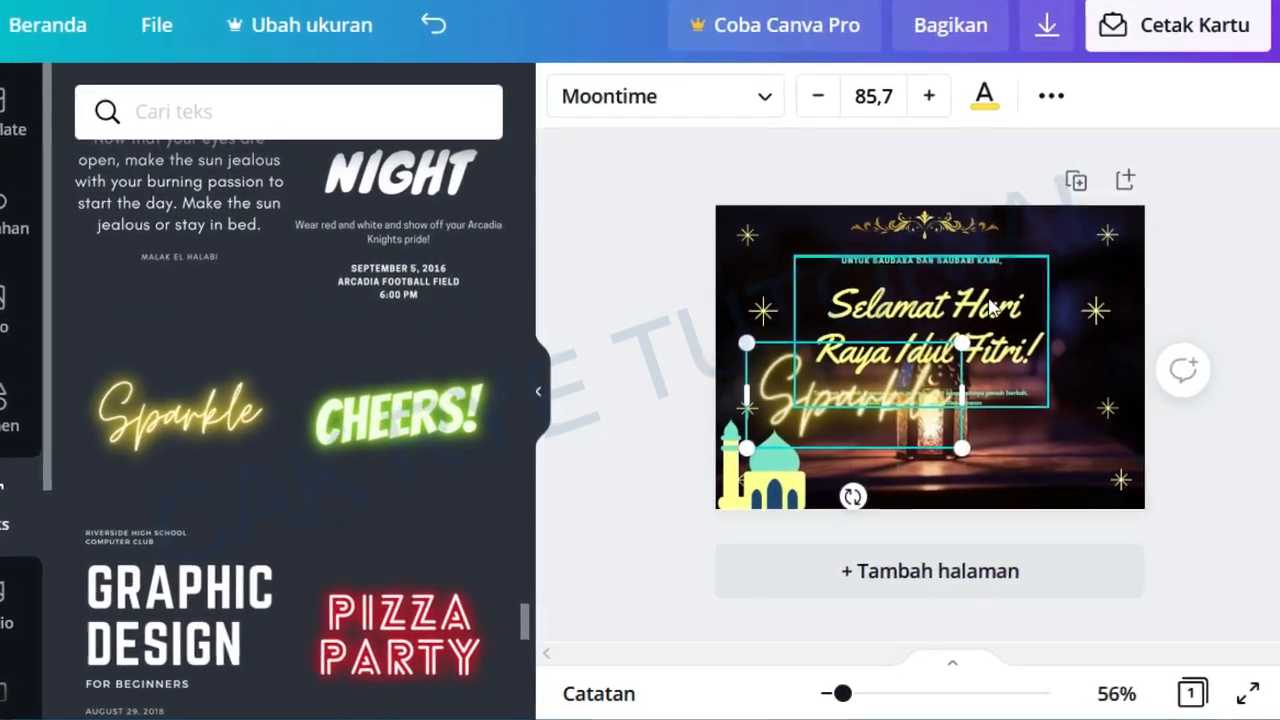
# Step: Delete the original greeting text group with its top line, heading and small message
pyautogui.click(988, 306)
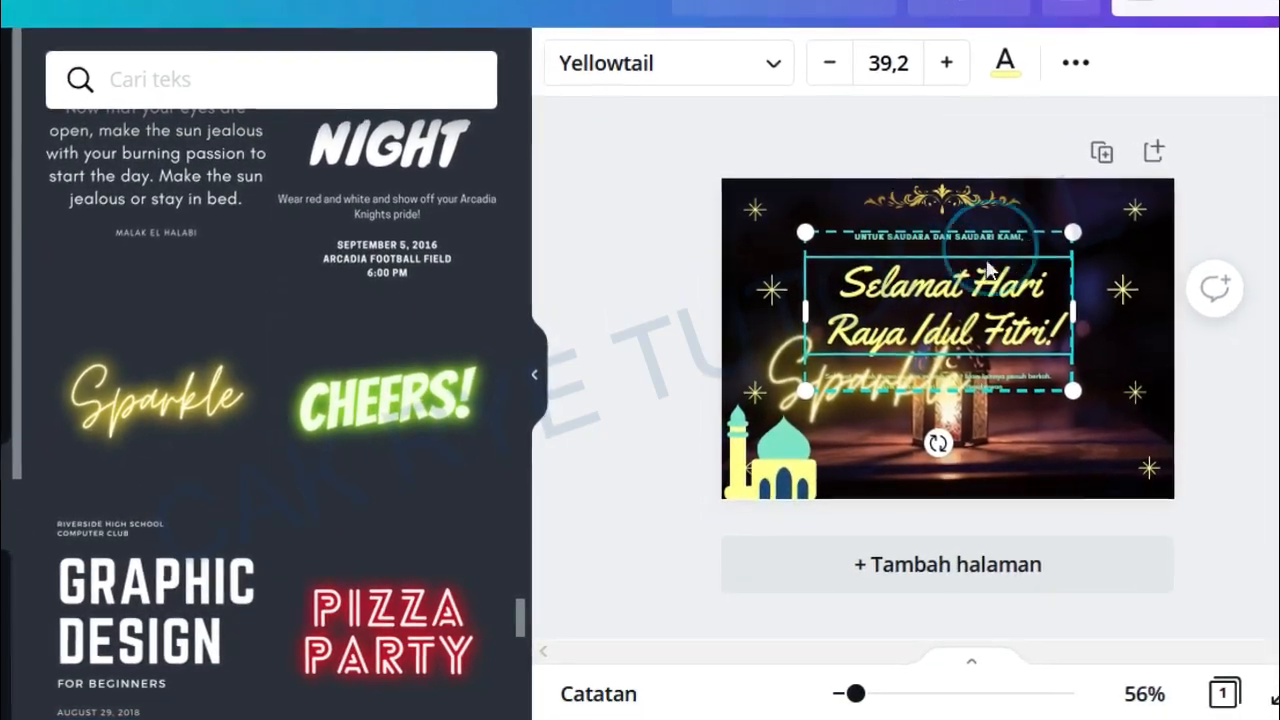
pyautogui.click(955, 240)
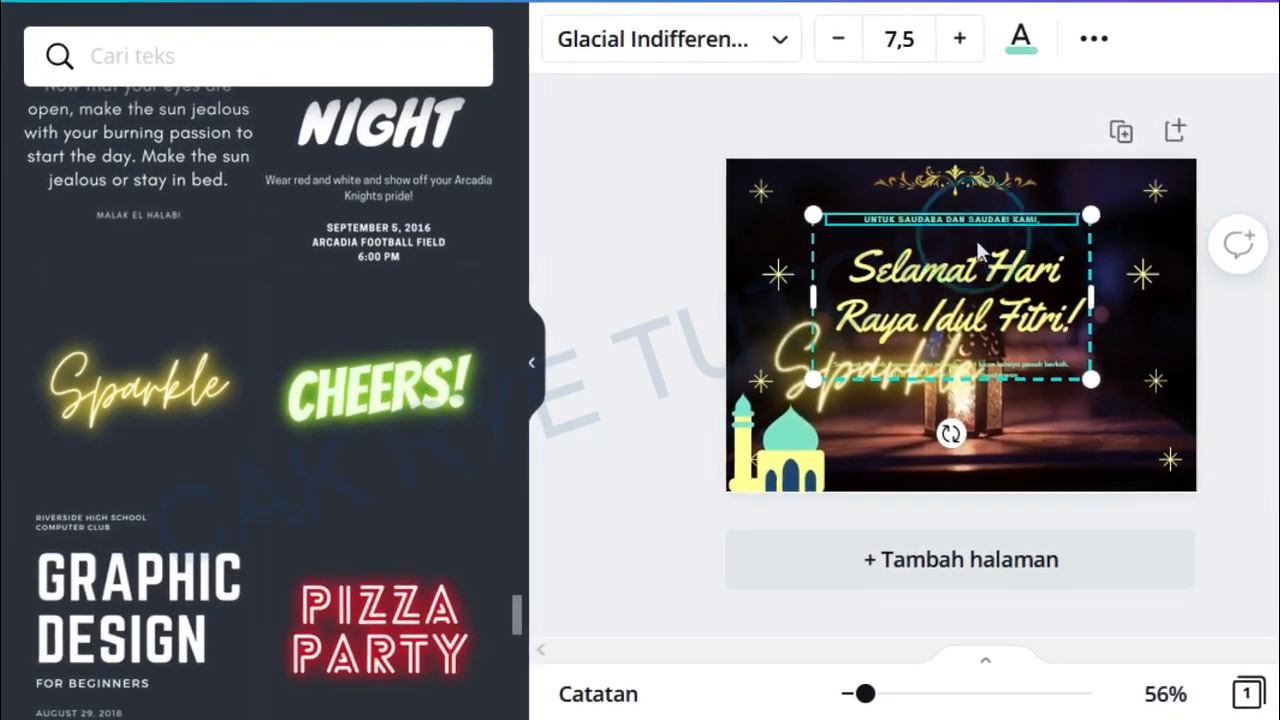
pyautogui.click(873, 241)
pyautogui.press('Delete')
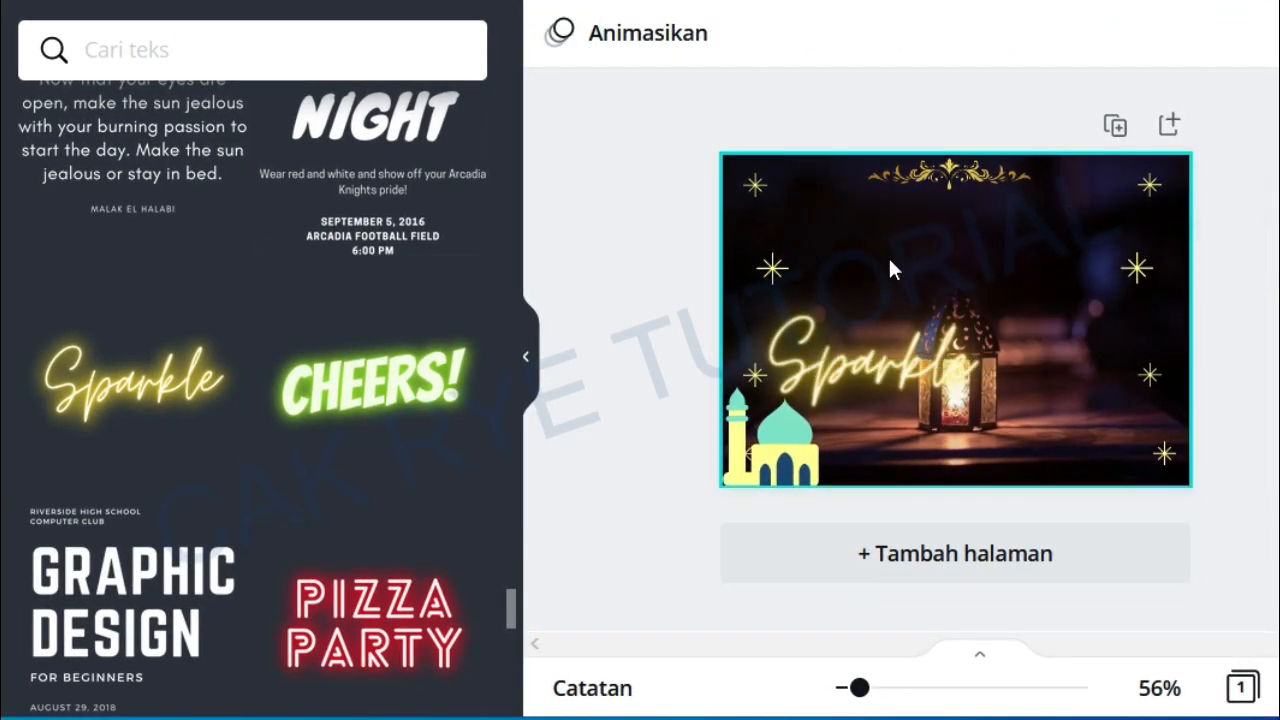
# Step: Move the Sparkle text up beneath the gold ornament and widen its box across the card
pyautogui.click(853, 366)
pyautogui.moveTo(853, 370); pyautogui.dragTo(897, 260)
pyautogui.moveTo(1030, 304); pyautogui.dragTo(1127, 230)
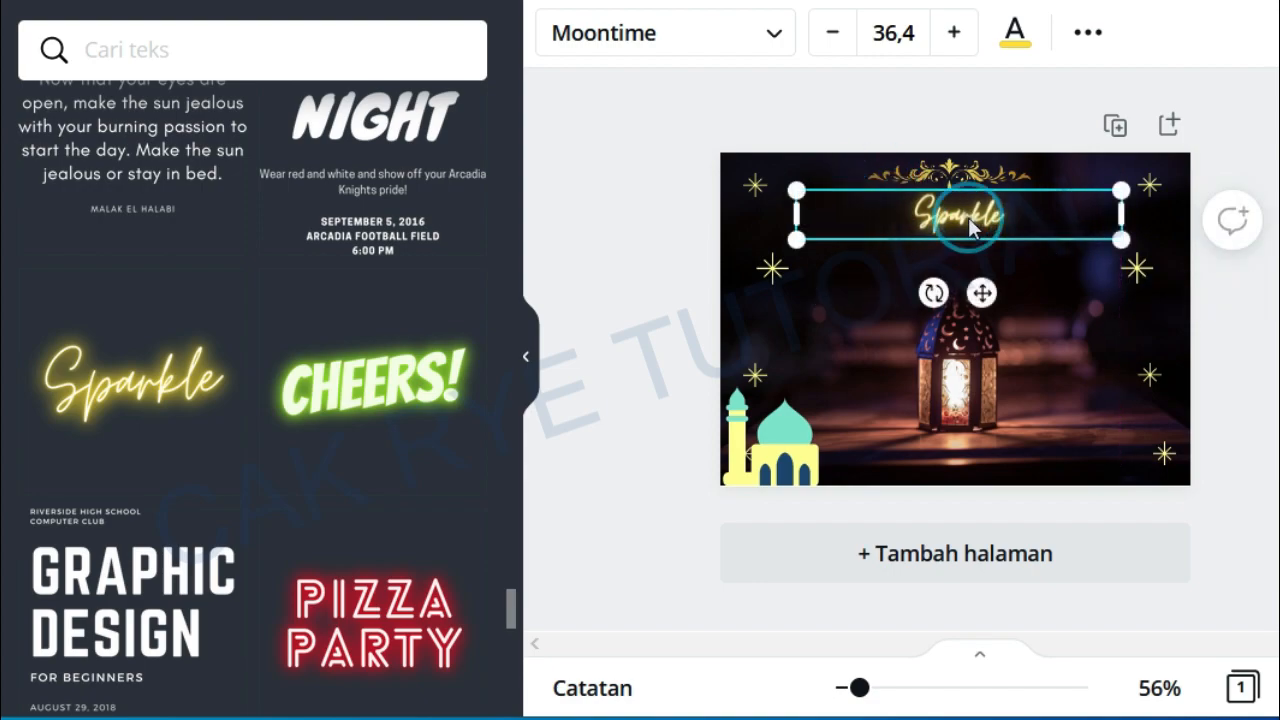
# Step: Replace the Sparkle wording with "Selamat Hari Raya Idul Fitri"
pyautogui.doubleClick(911, 212)
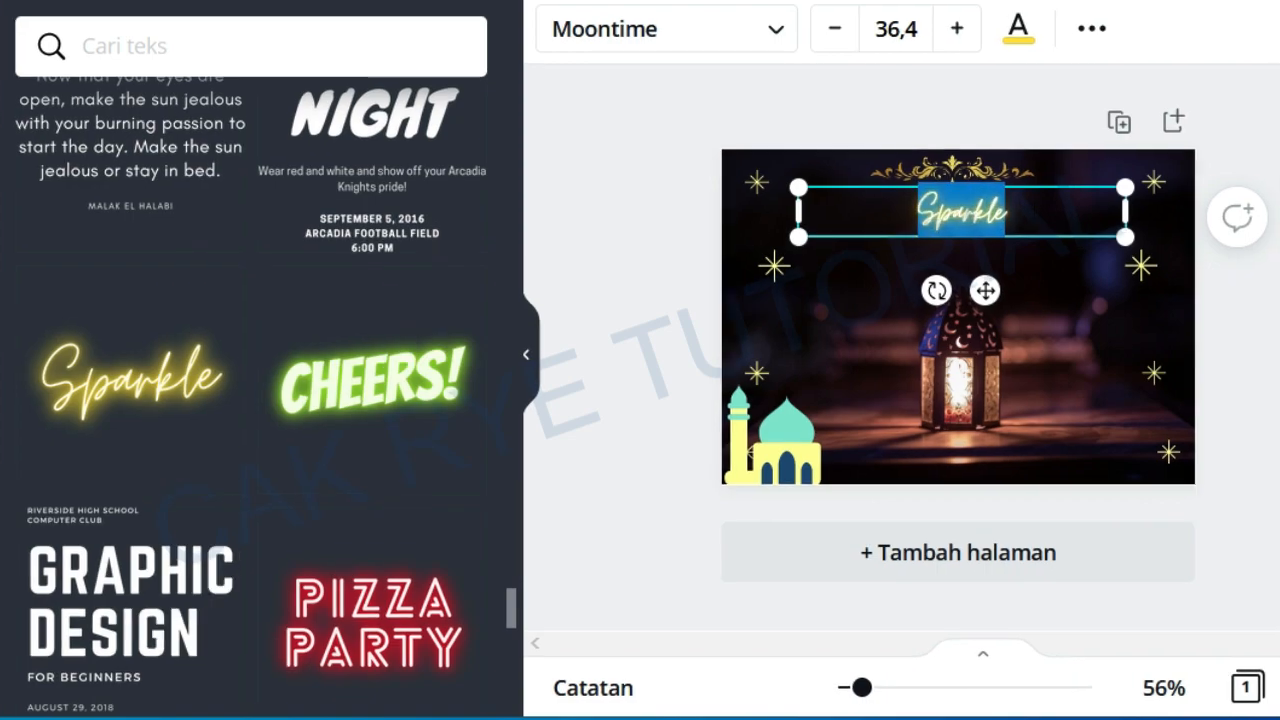
pyautogui.write('Selamat Hari Raya')
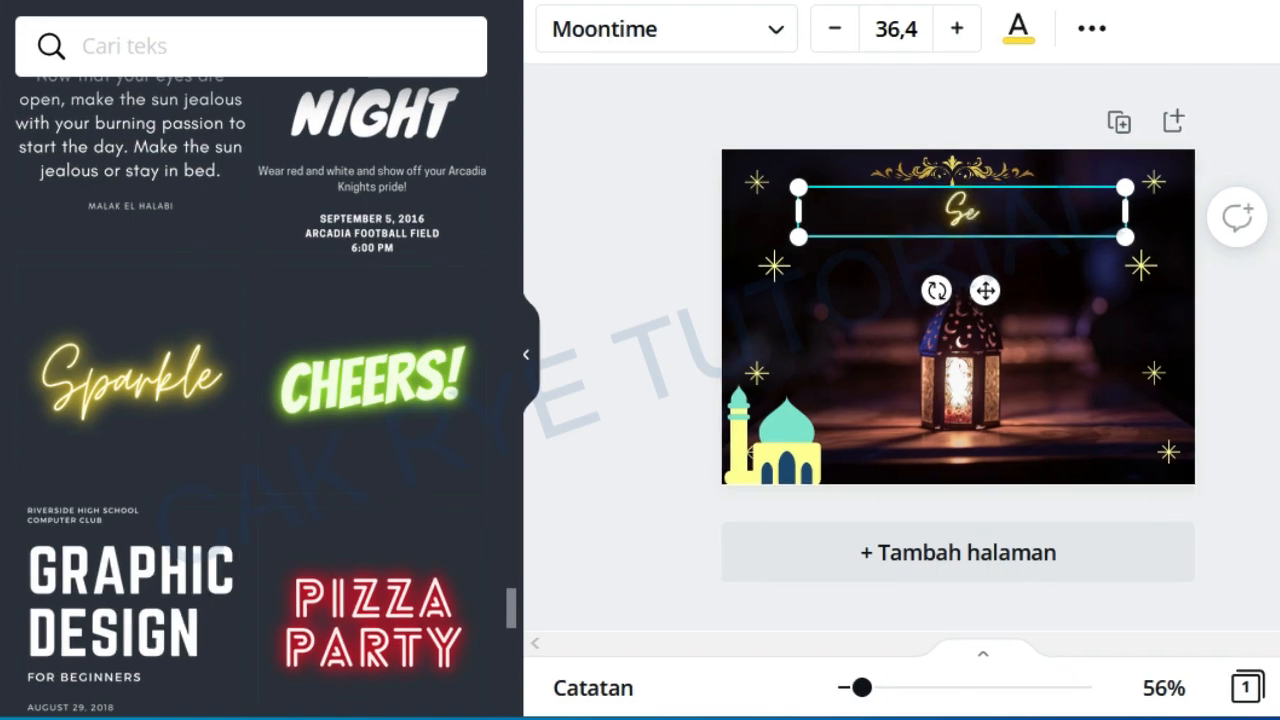
pyautogui.write(' Idul Fitri')
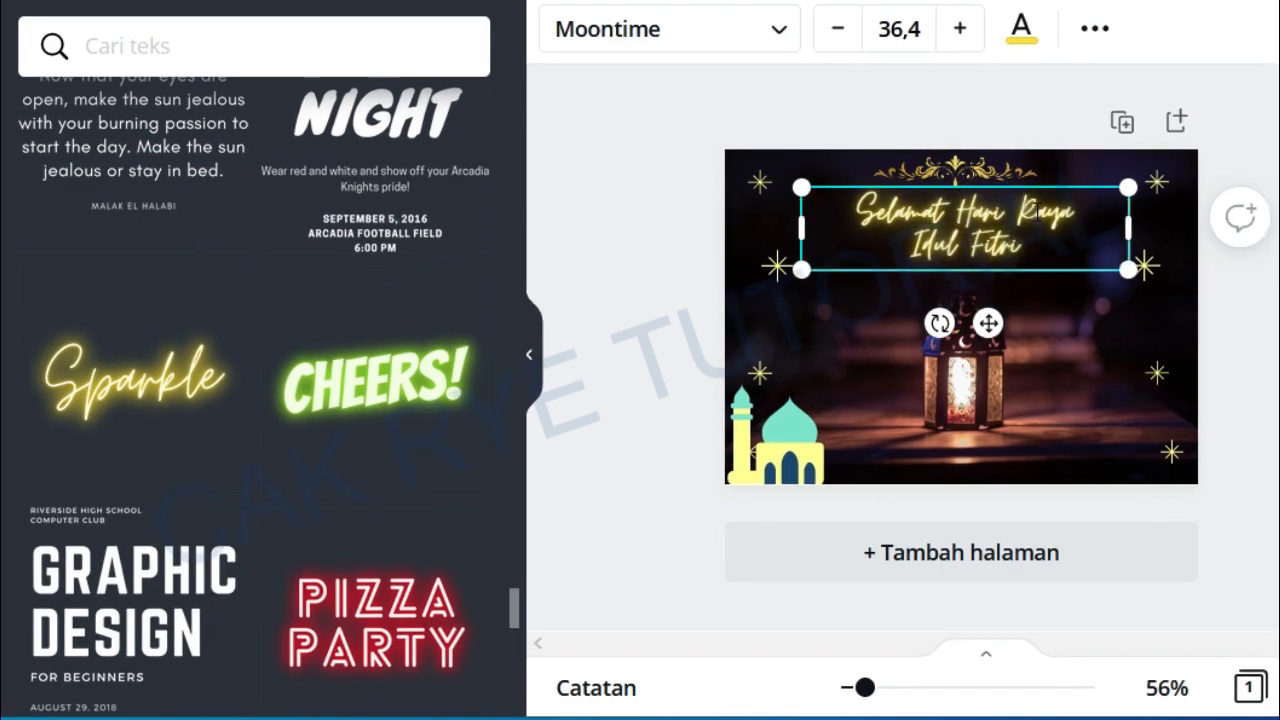
# Step: Set the greeting text's font size to 38.4
pyautogui.click(846, 343)
pyautogui.click(981, 287)
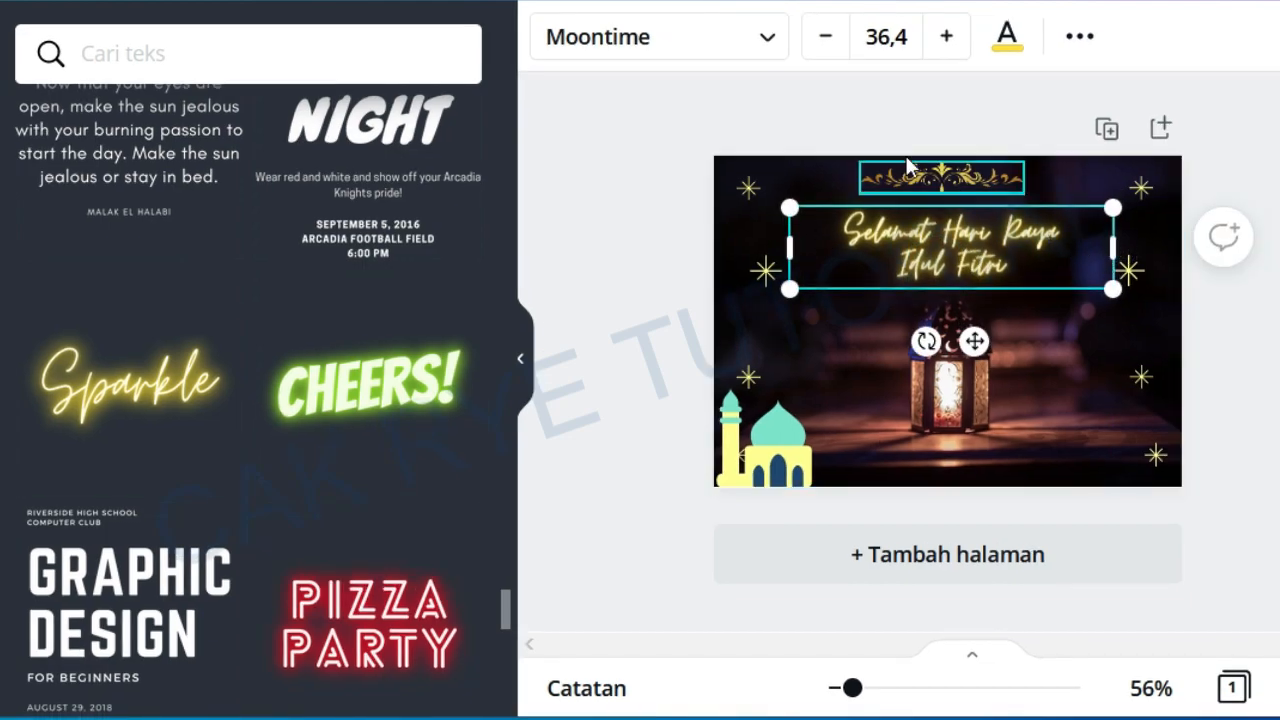
pyautogui.click(942, 37)
pyautogui.click(942, 37)
pyautogui.click(826, 37)
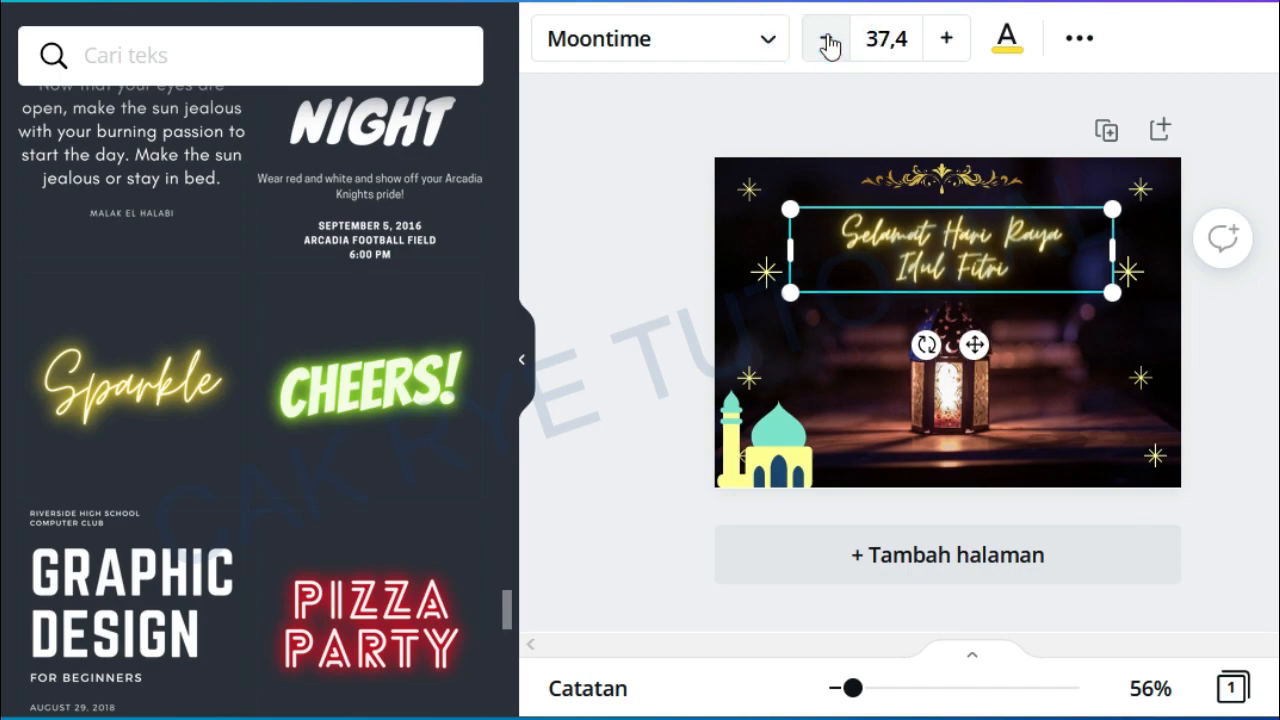
pyautogui.click(827, 40)
pyautogui.click(946, 40)
pyautogui.click(946, 40)
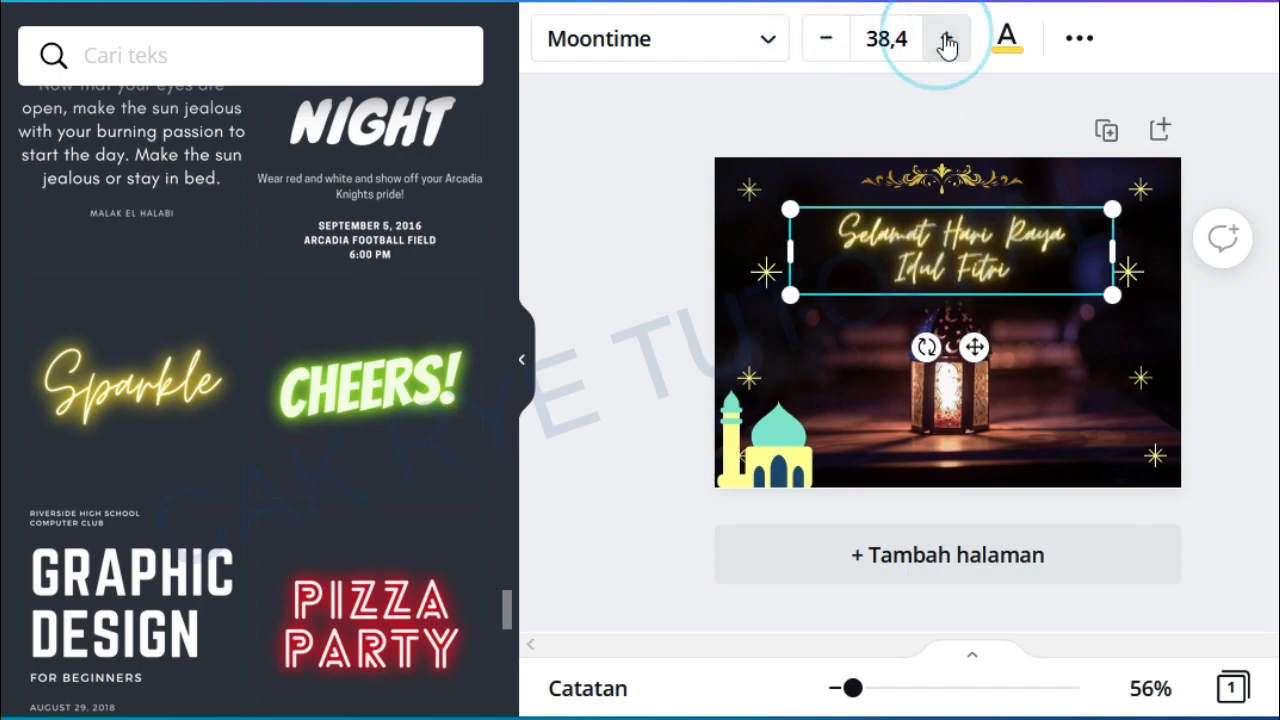
# Step: Try several text colours on the greeting and settle on the pale yellow document colour
pyautogui.click(1006, 40)
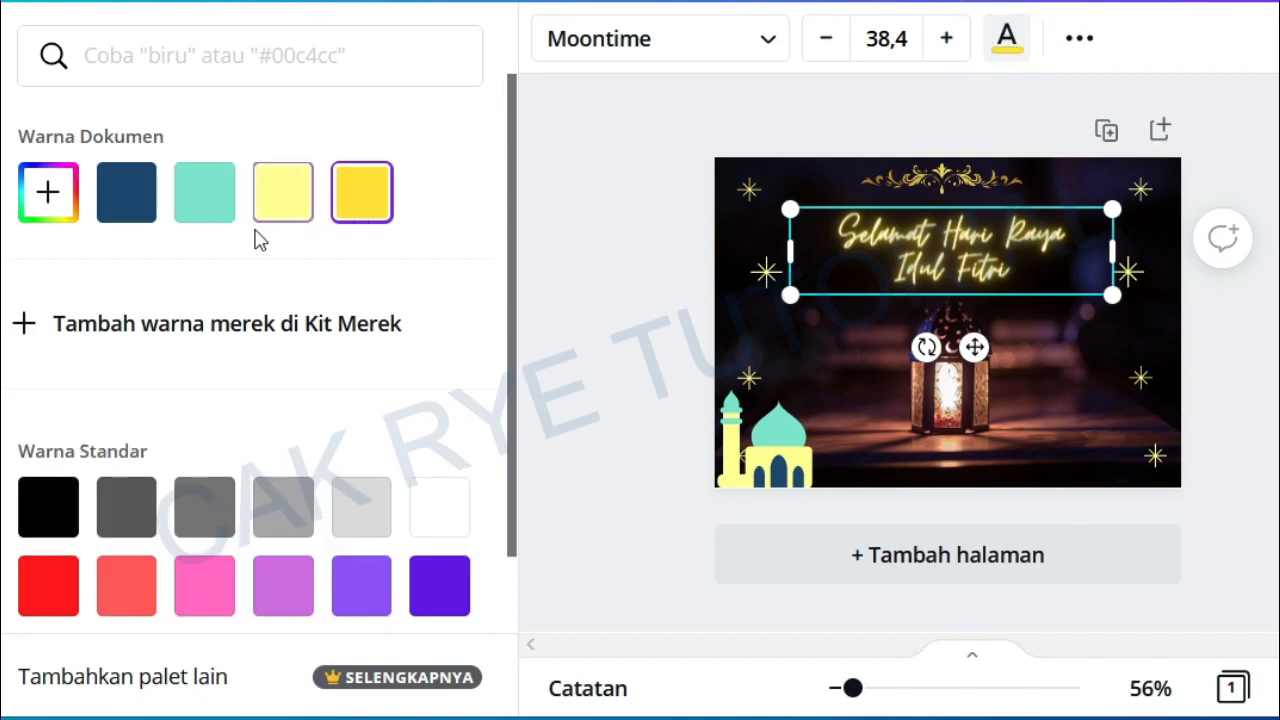
pyautogui.click(136, 200)
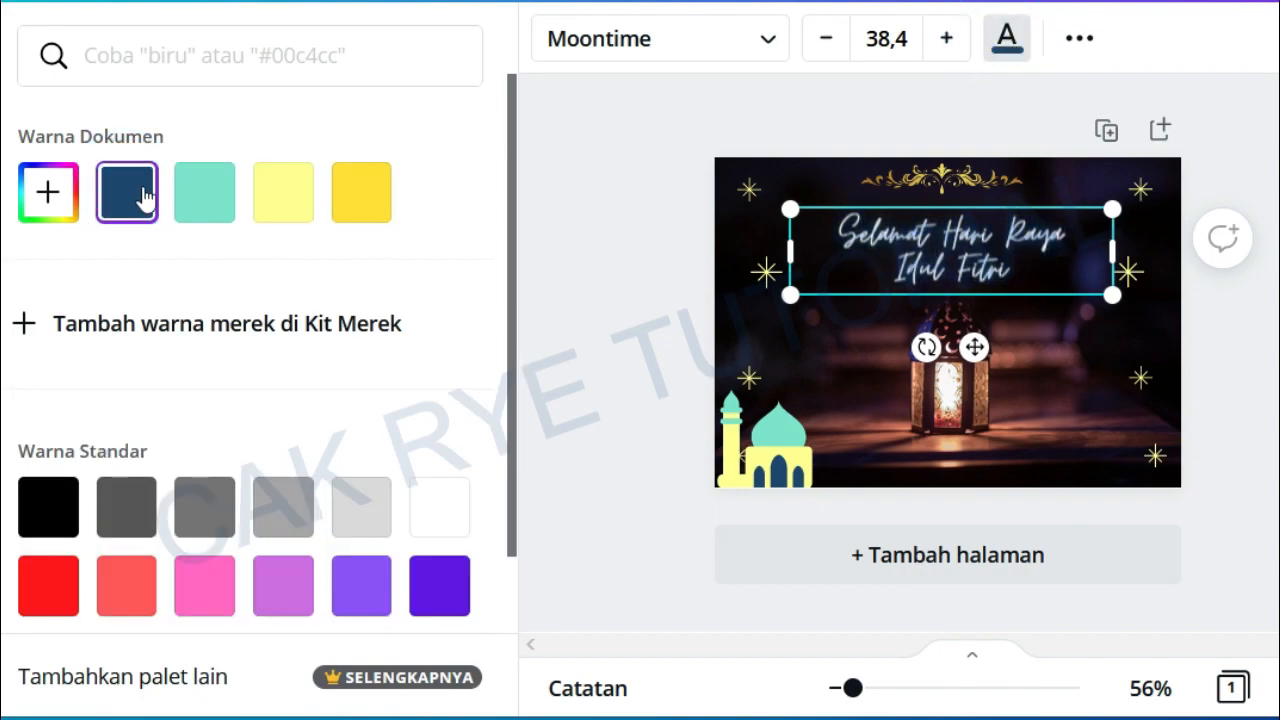
pyautogui.scroll(-3, 371, 429)
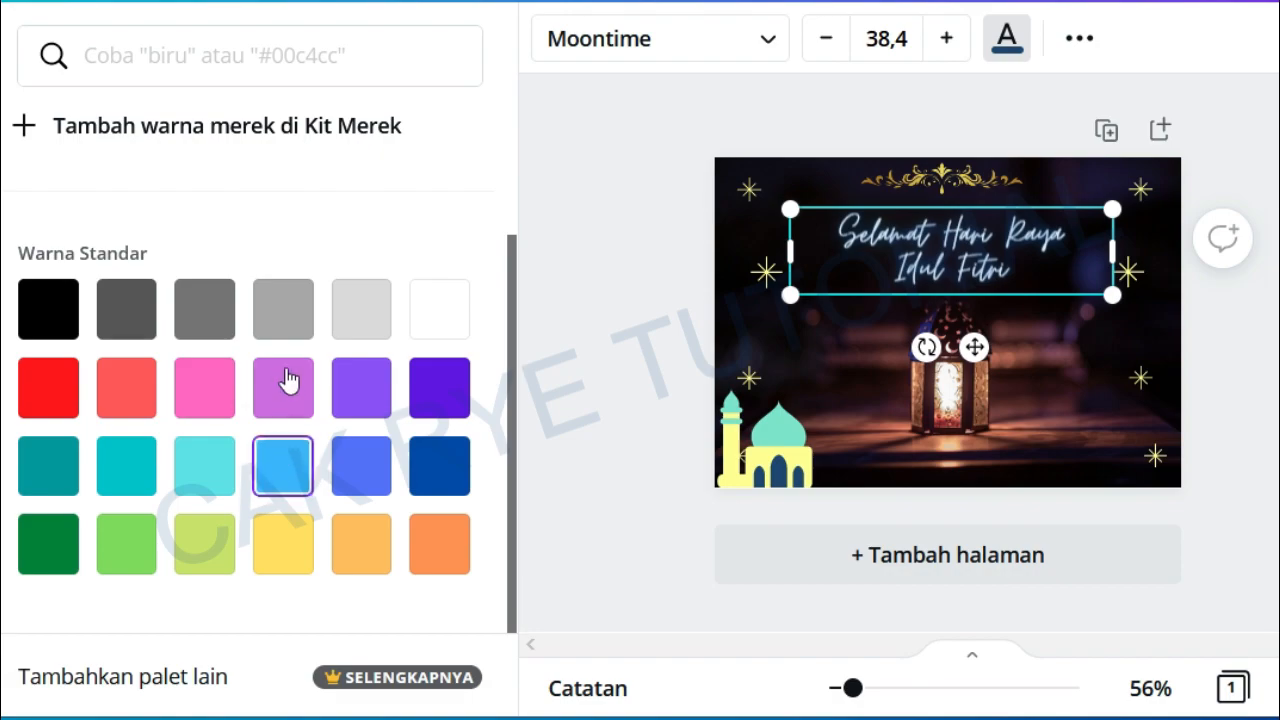
pyautogui.click(289, 392)
pyautogui.click(287, 534)
pyautogui.click(361, 544)
pyautogui.click(434, 550)
pyautogui.click(206, 466)
pyautogui.click(210, 392)
pyautogui.scroll(3, 214, 394)
pyautogui.click(370, 188)
pyautogui.click(213, 590)
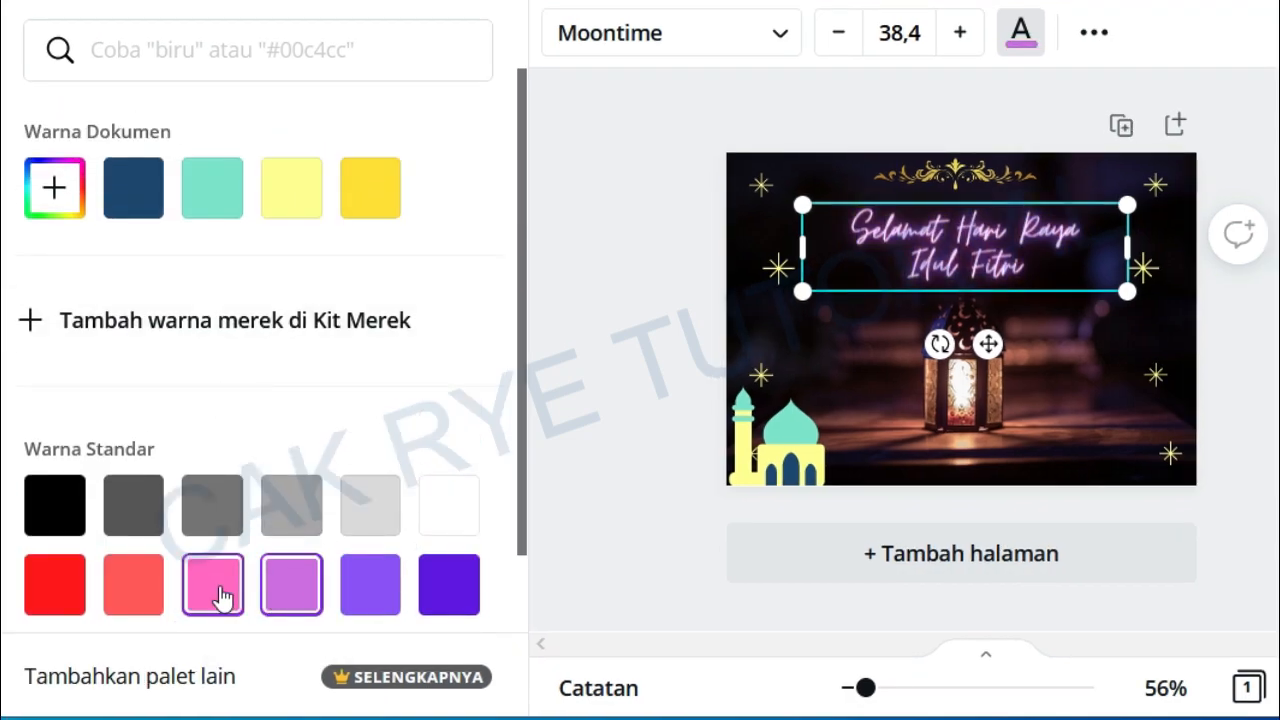
pyautogui.click(370, 190)
pyautogui.click(289, 199)
pyautogui.scroll(-3, 200, 350)
pyautogui.click(137, 391)
pyautogui.scroll(3, 140, 389)
pyautogui.click(292, 190)
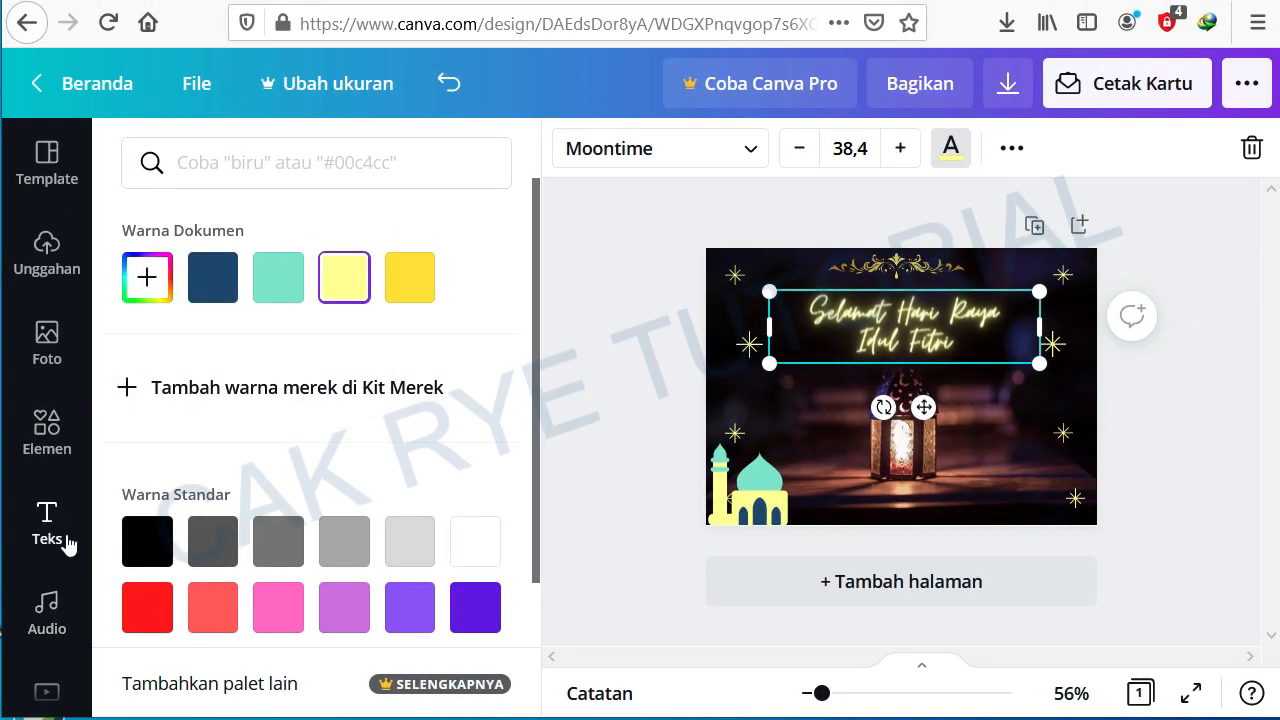
pyautogui.scroll(-3, 45, 530)
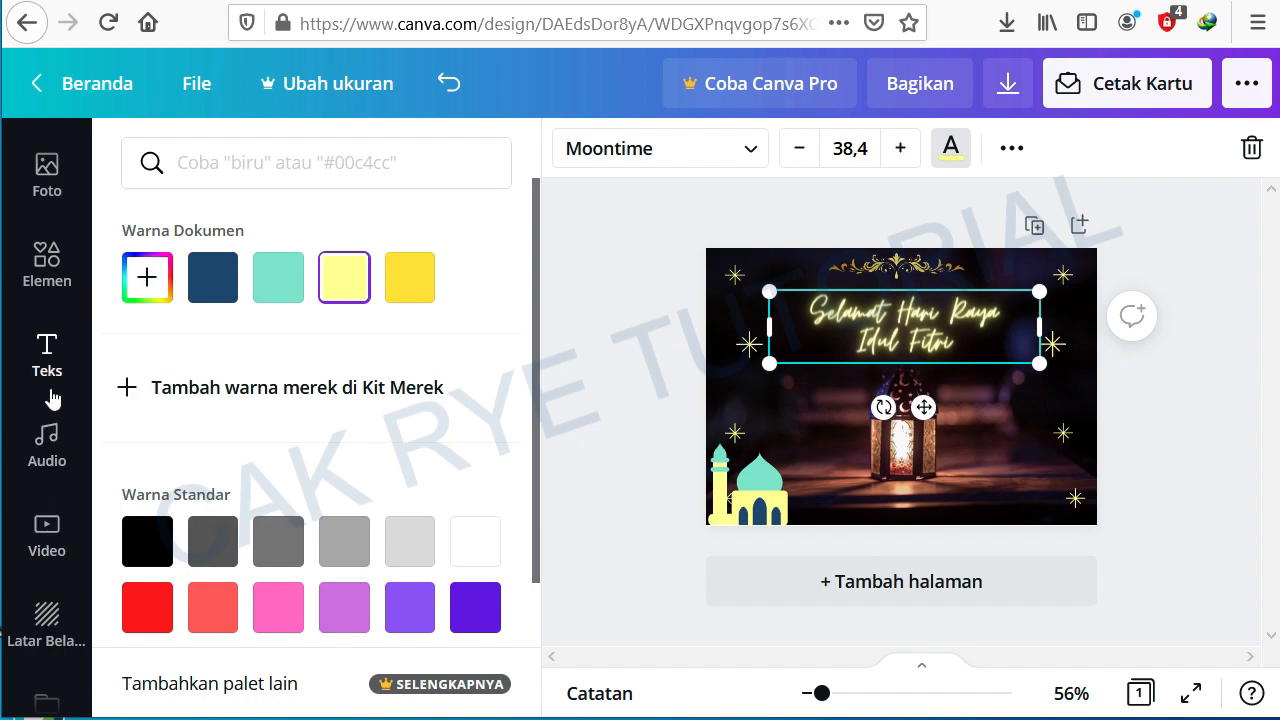
pyautogui.scroll(2, 53, 402)
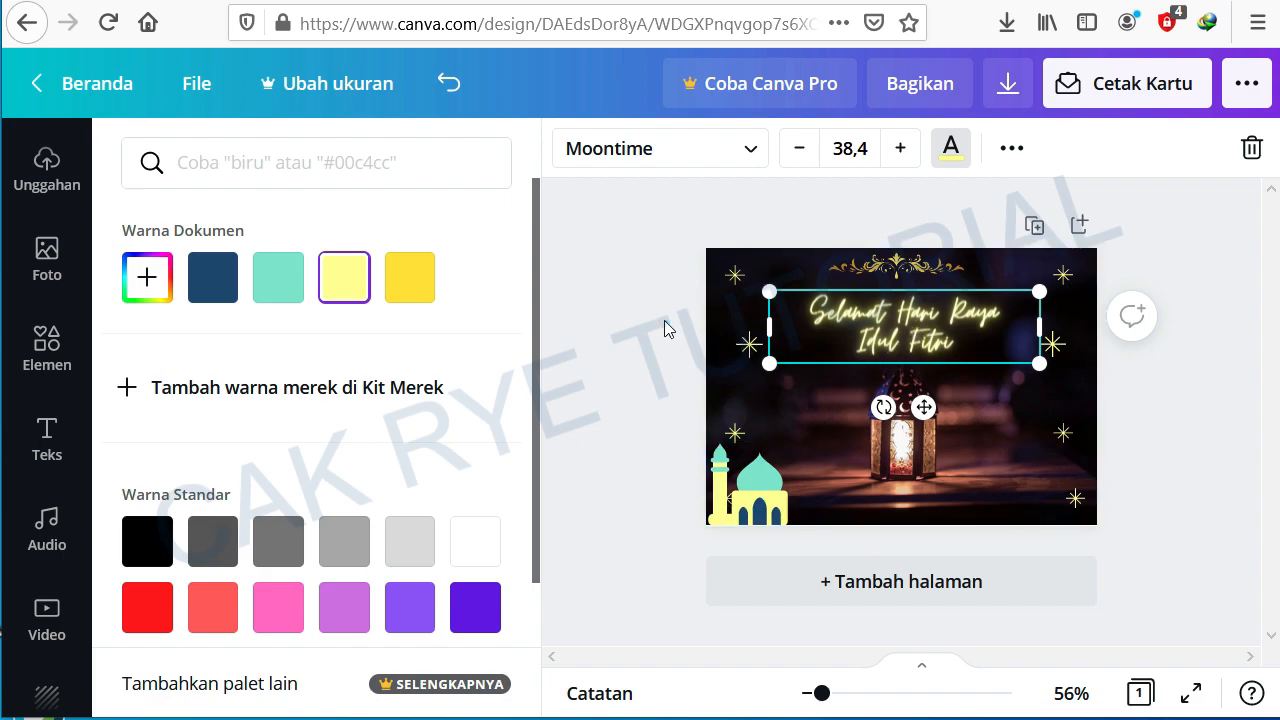
pyautogui.click(893, 330)
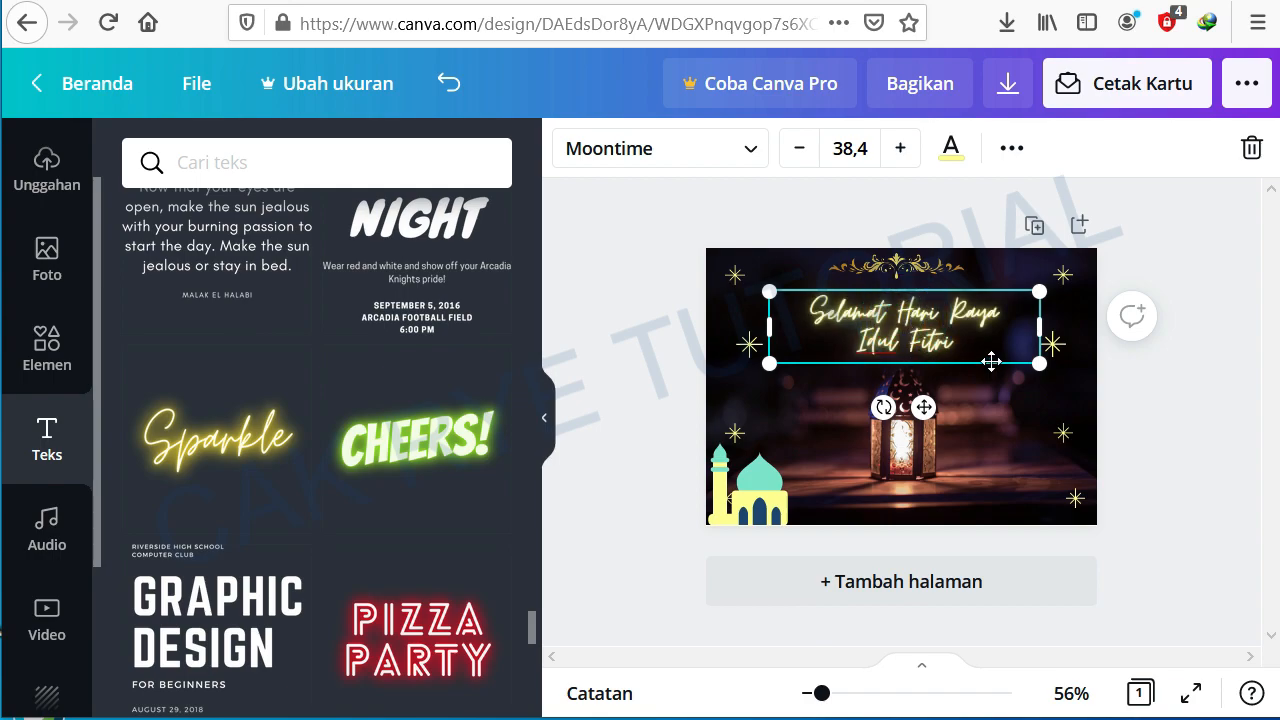
pyautogui.click(1175, 397)
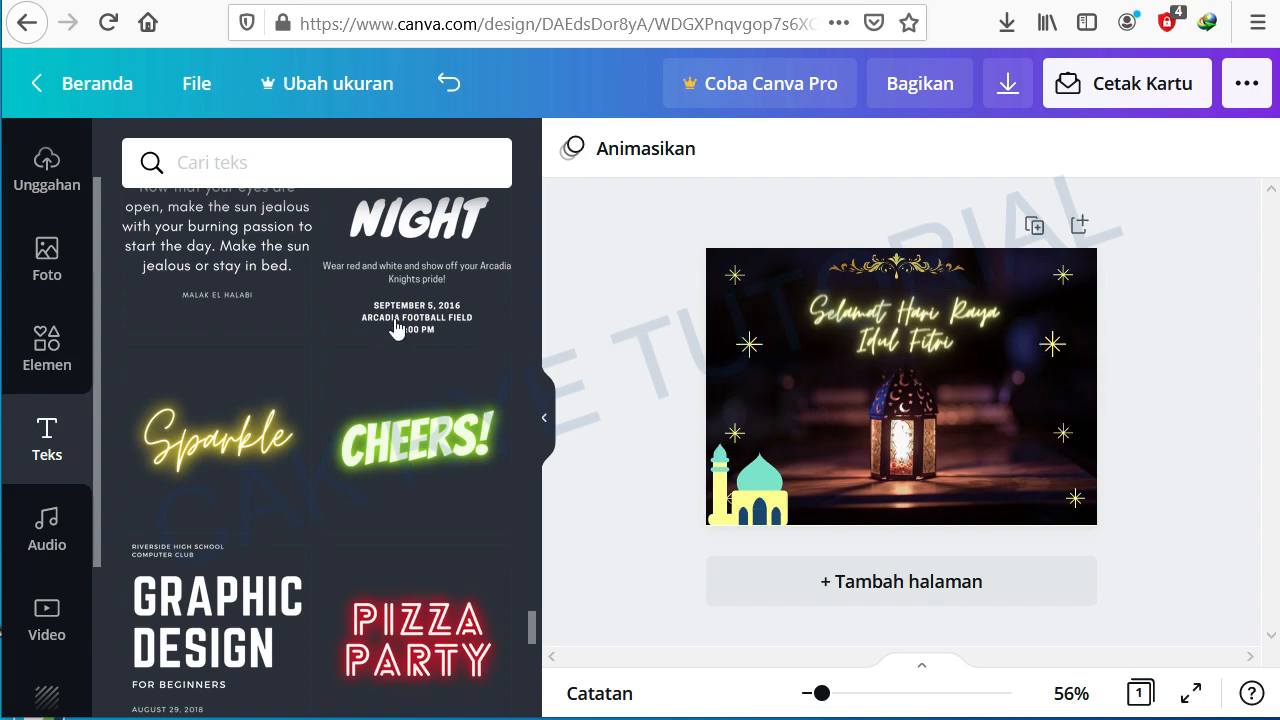
pyautogui.scroll(-7, 258, 345)
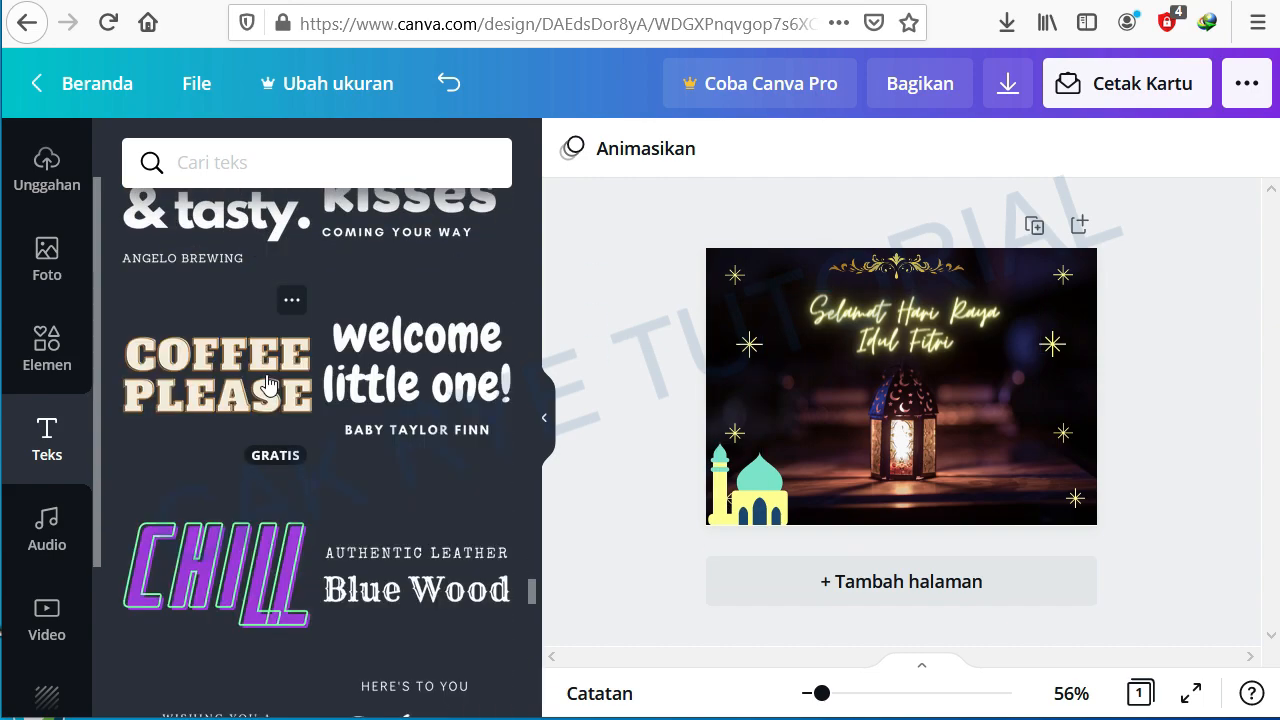
pyautogui.scroll(-5, 266, 374)
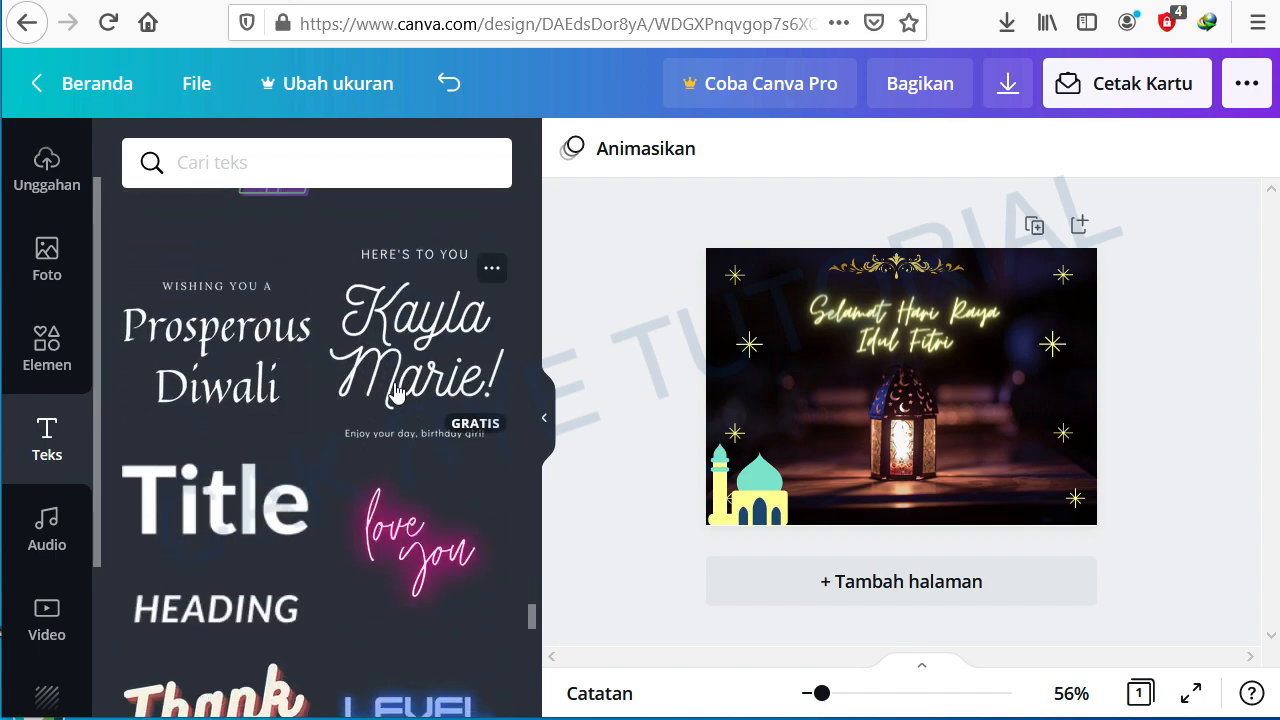
pyautogui.click(428, 373)
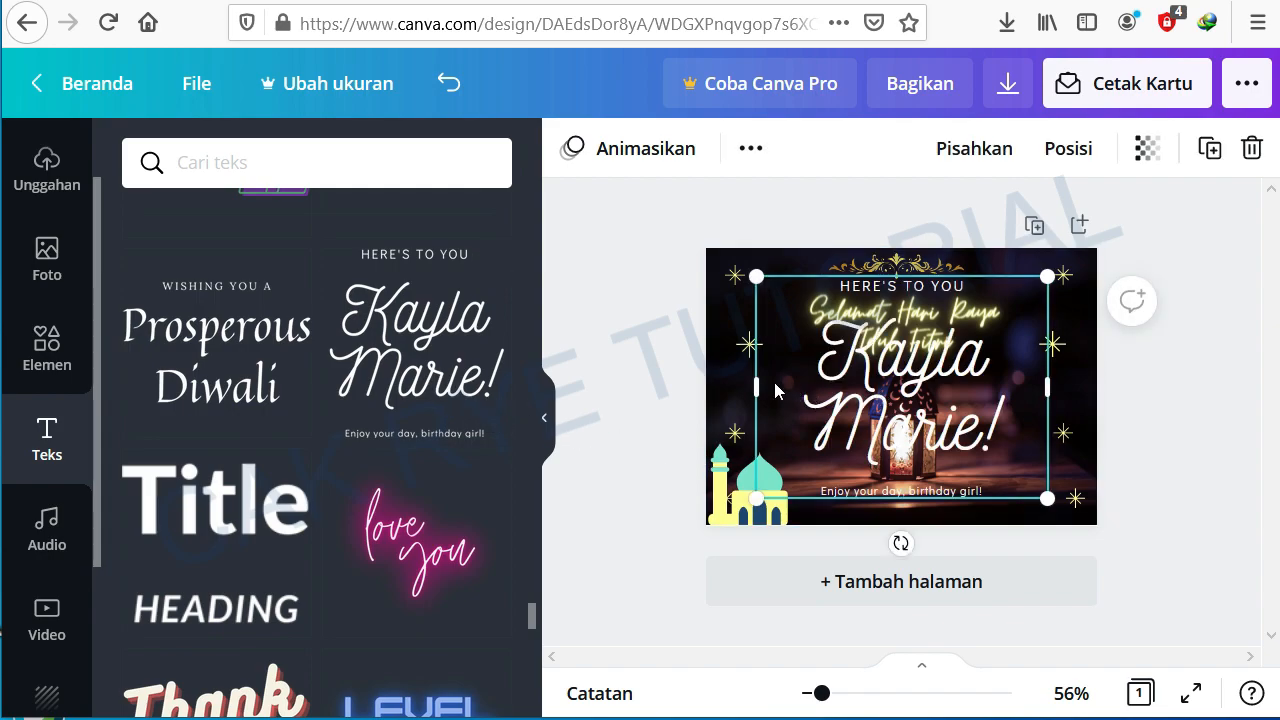
pyautogui.moveTo(1046, 497); pyautogui.dragTo(1020, 326)
pyautogui.moveTo(930, 285); pyautogui.dragTo(933, 352)
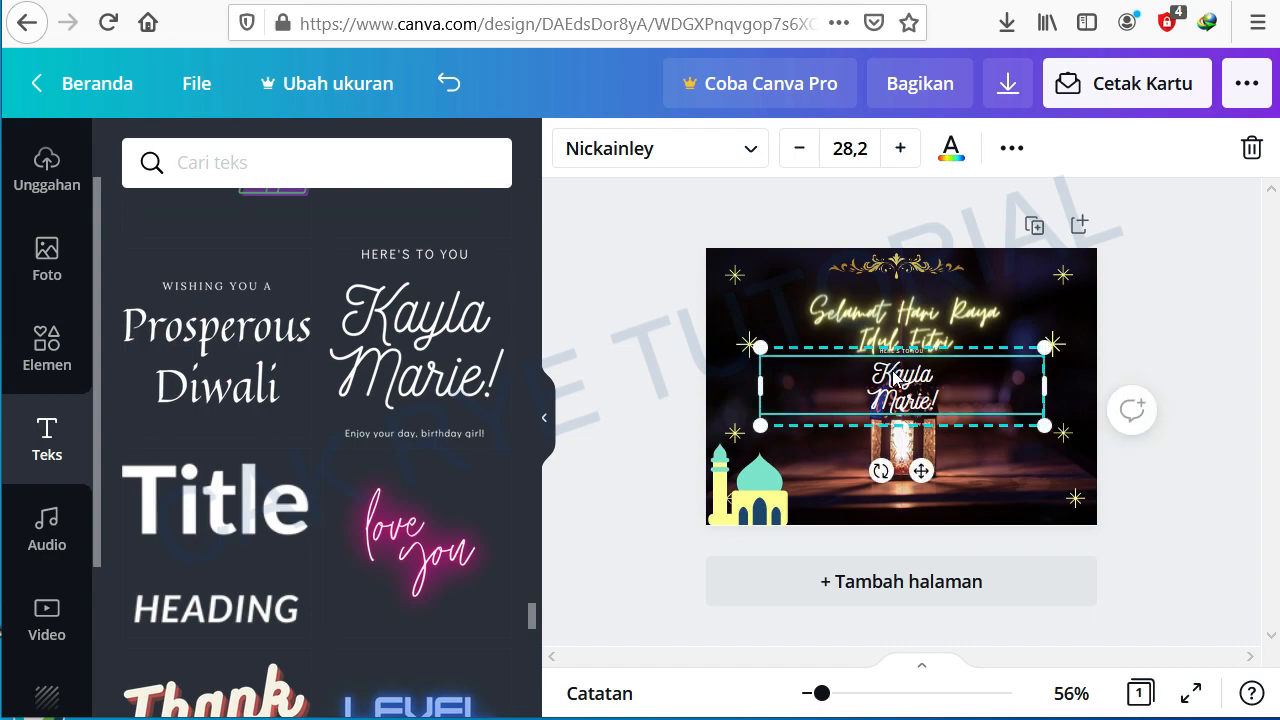
# Step: Replace the preset's main text with "Mohon Maaf Lahir & Batin"
pyautogui.doubleClick(893, 378)
pyautogui.click(870, 364)
pyautogui.moveTo(863, 364); pyautogui.dragTo(978, 402)
pyautogui.press('BackSpace')
pyautogui.write('Mohon Maaf Lahir & Batin')
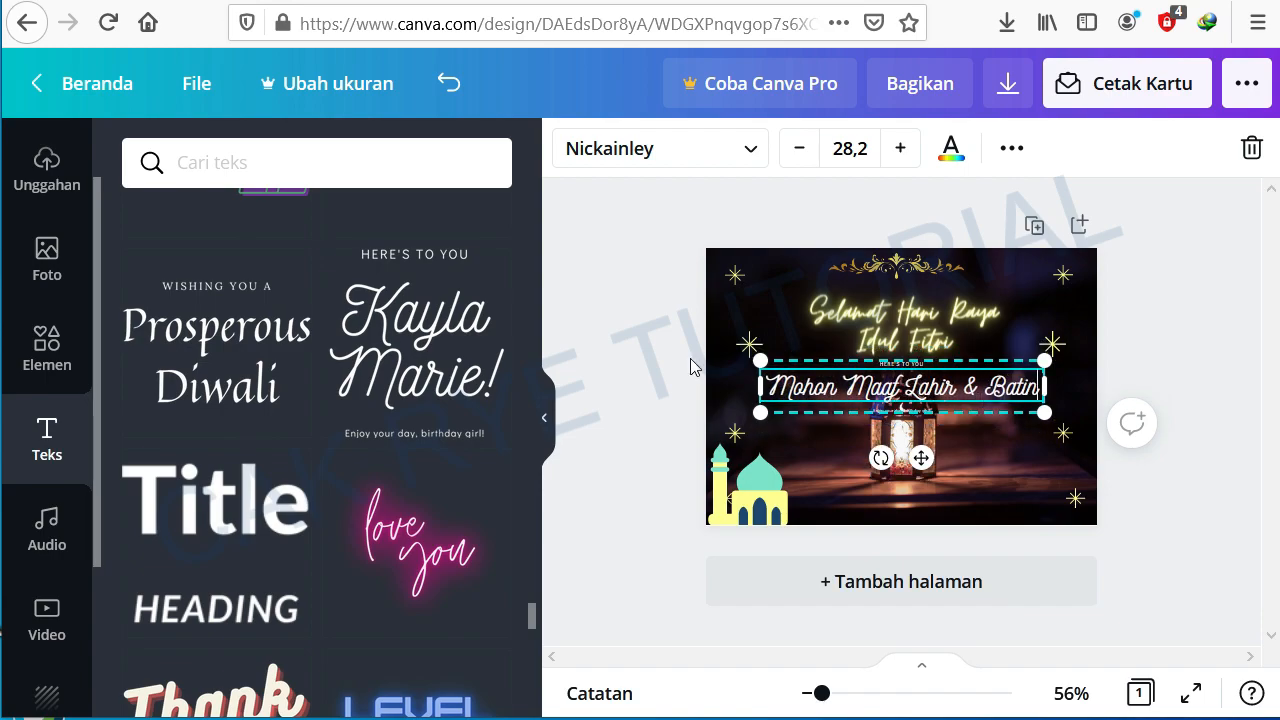
# Step: Delete the small "HERE'S TO YOU" line above the new text
pyautogui.moveTo(761, 375); pyautogui.dragTo(770, 377)
pyautogui.click(544, 418)
pyautogui.moveTo(822, 693); pyautogui.dragTo(854, 698)
pyautogui.click(691, 360)
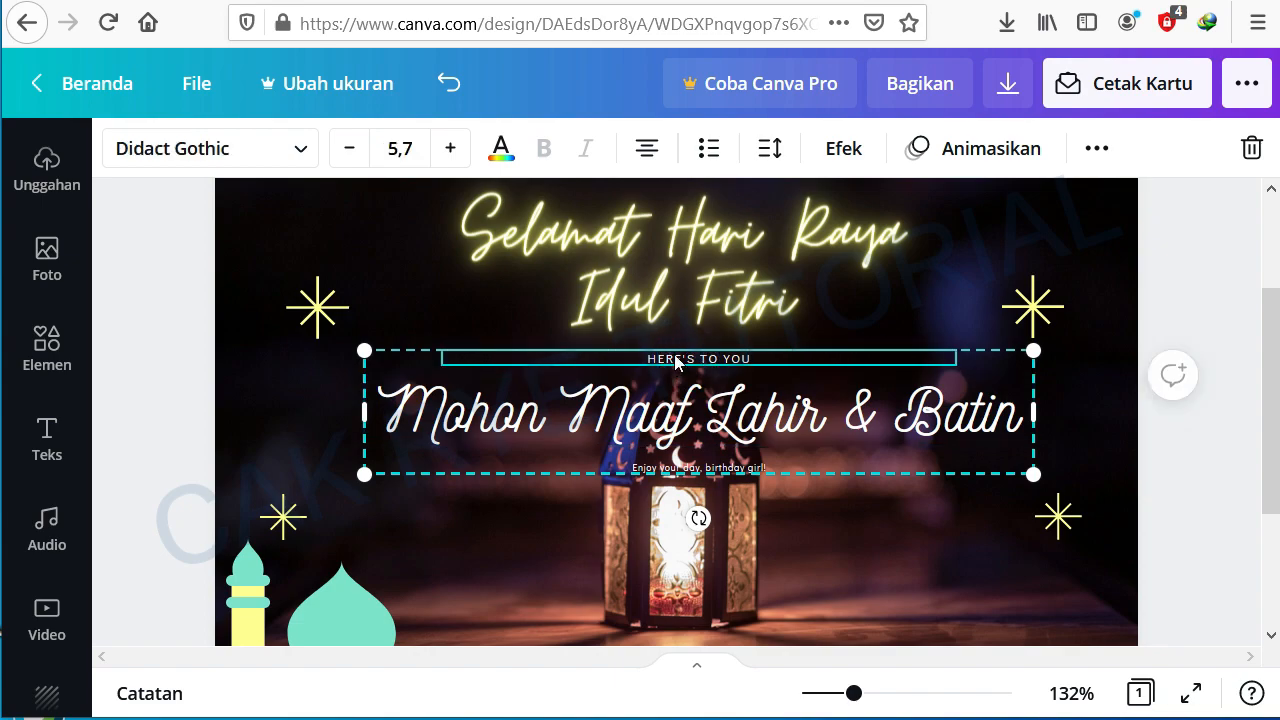
pyautogui.press('Delete')
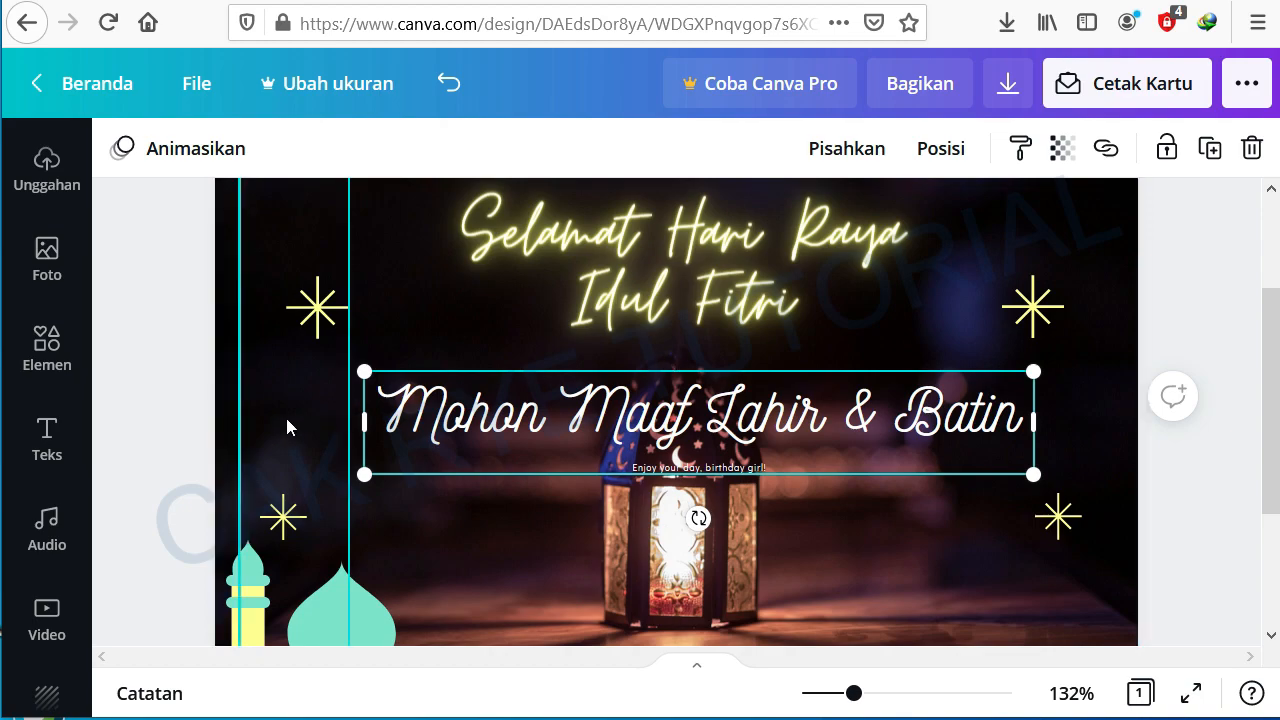
# Step: Shrink the "Mohon Maaf Lahir & Batin" text to size 18.5 and centre it beneath the greeting
pyautogui.click(172, 402)
pyautogui.click(675, 435)
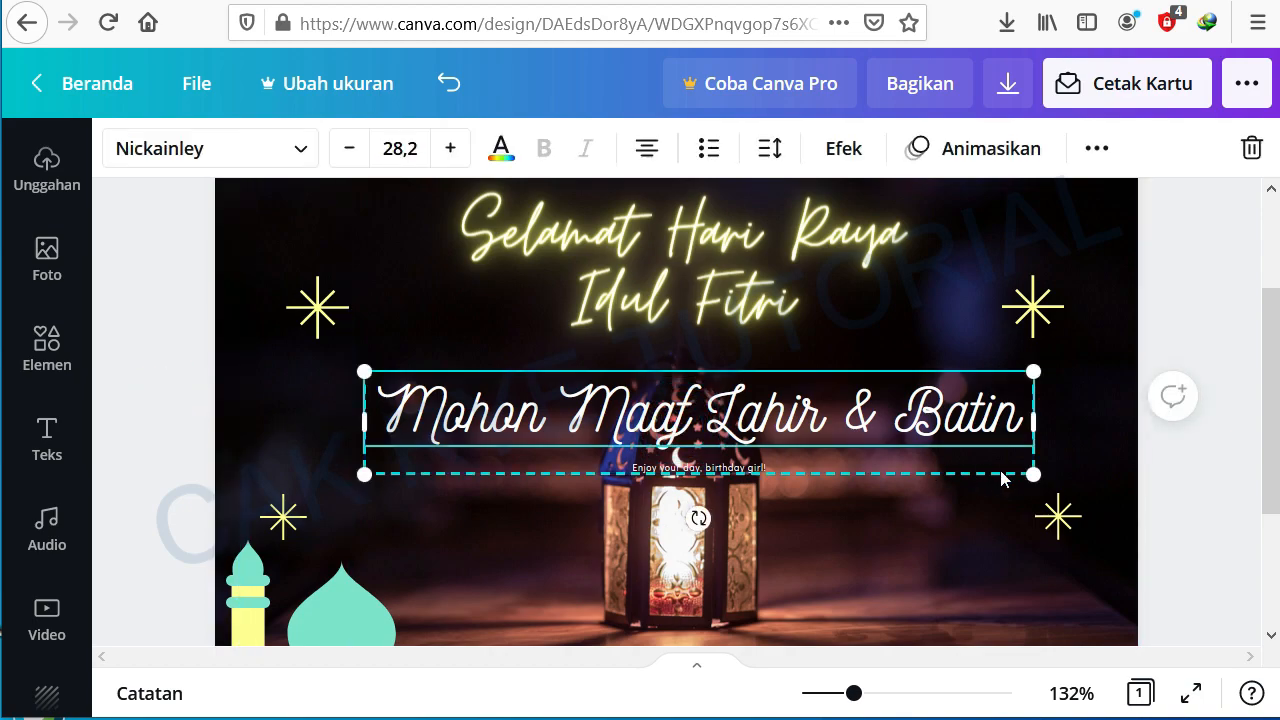
pyautogui.moveTo(1031, 476); pyautogui.dragTo(809, 420)
pyautogui.moveTo(614, 394); pyautogui.dragTo(707, 380)
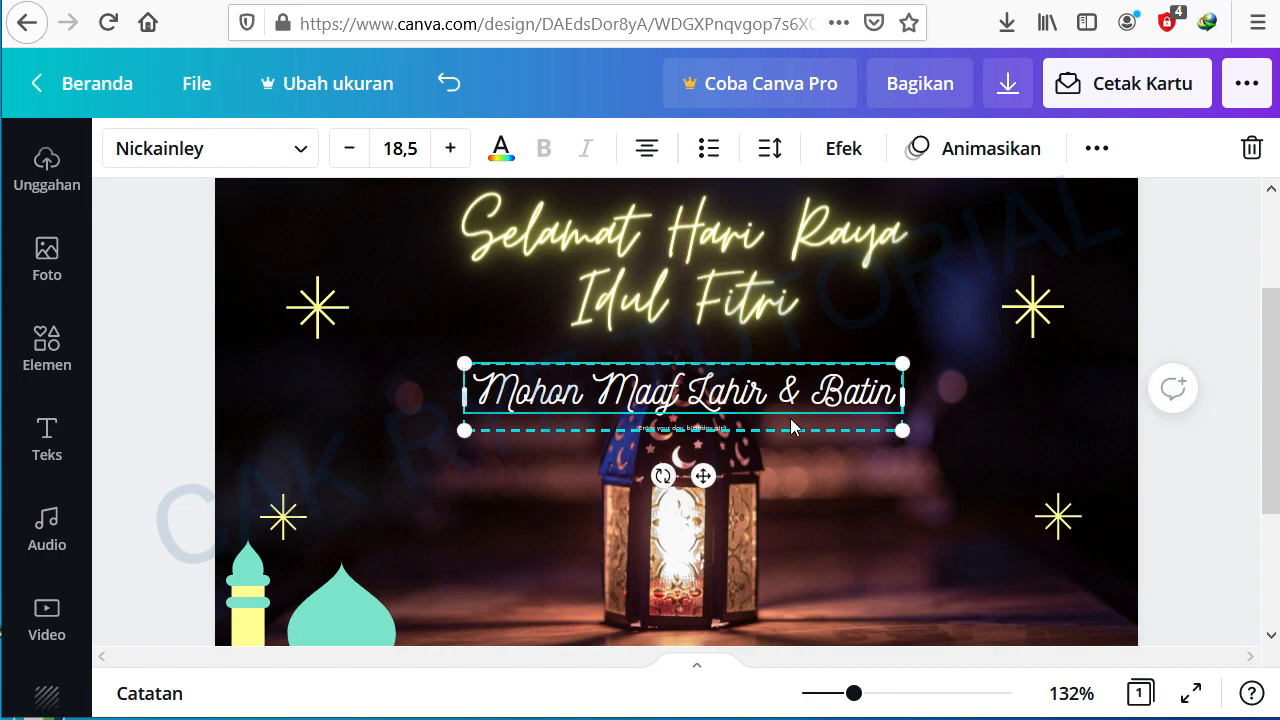
# Step: Try several fonts for the 'Mohon Maaf Lahir & Batin' text and set it to Anton
pyautogui.click(300, 153)
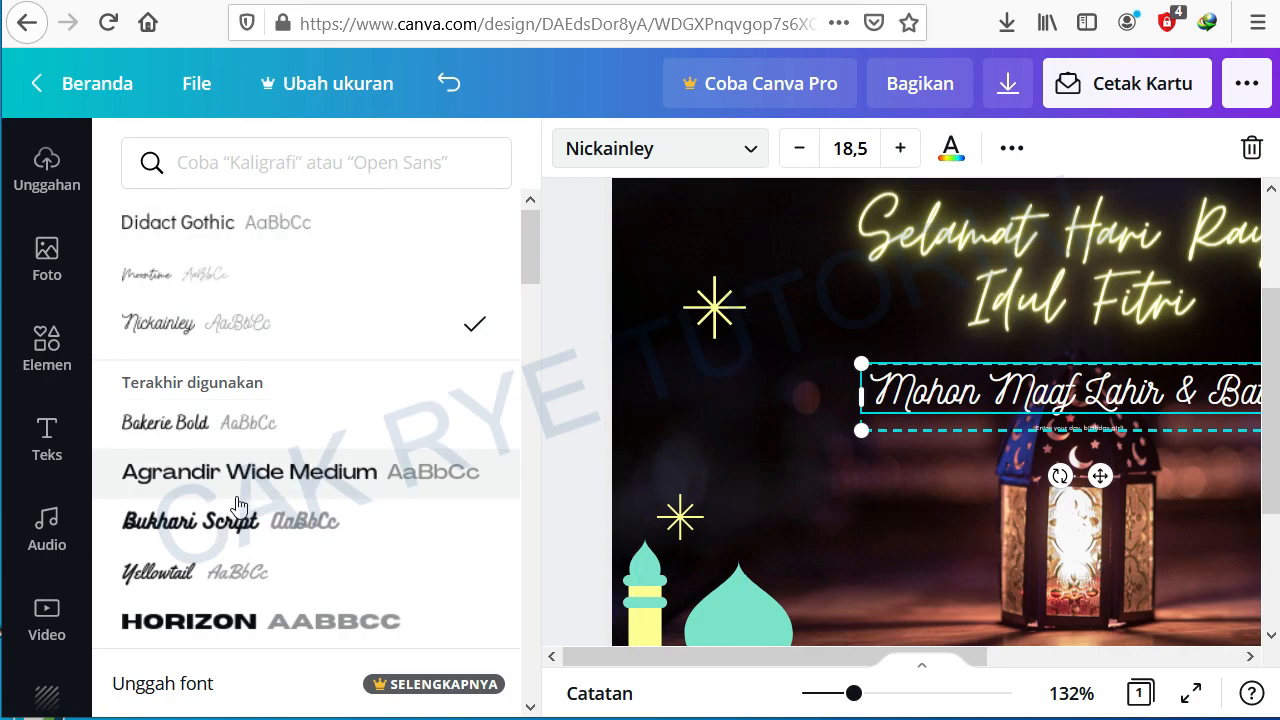
pyautogui.click(180, 476)
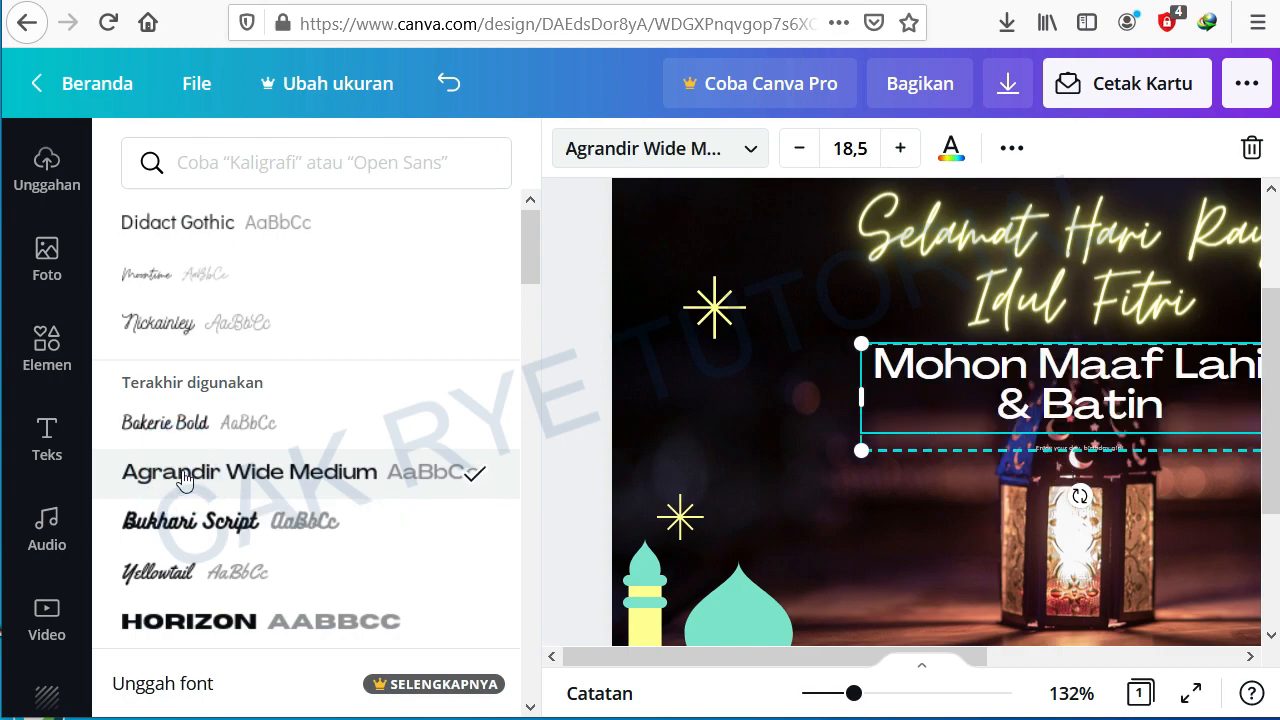
pyautogui.click(180, 624)
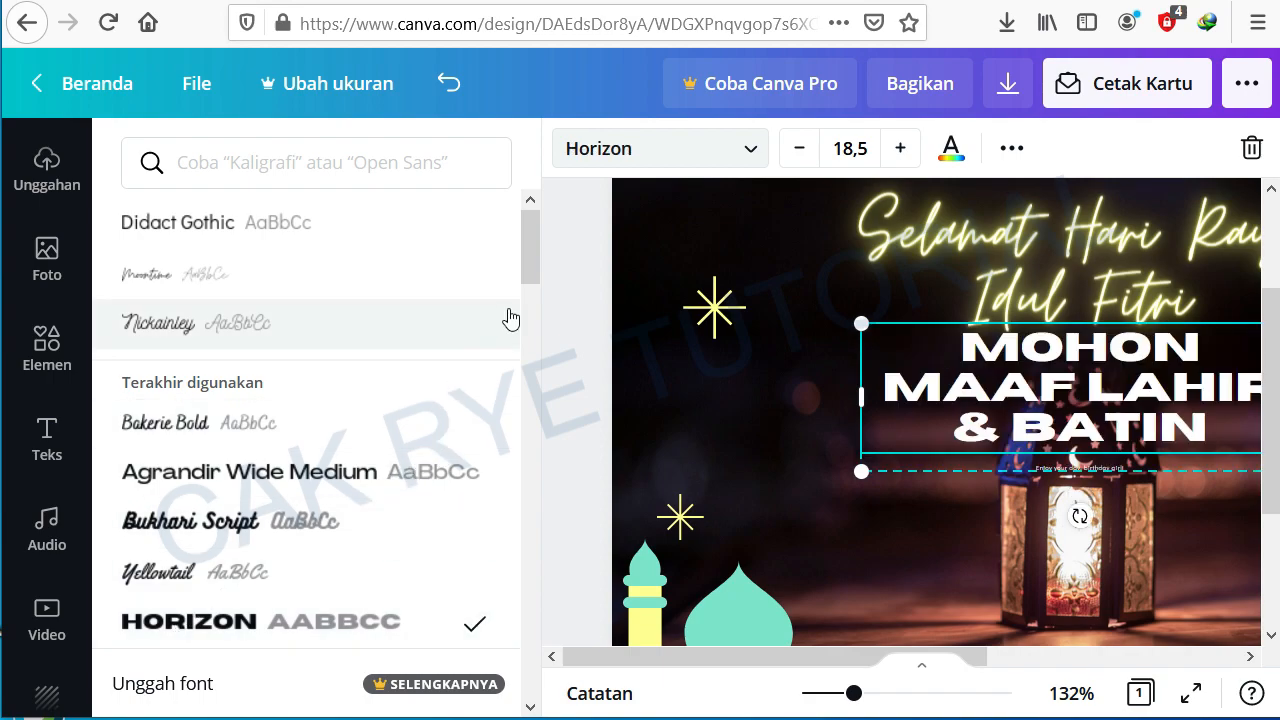
pyautogui.scroll(-3, 505, 325)
pyautogui.scroll(-5, 385, 425)
pyautogui.click(210, 447)
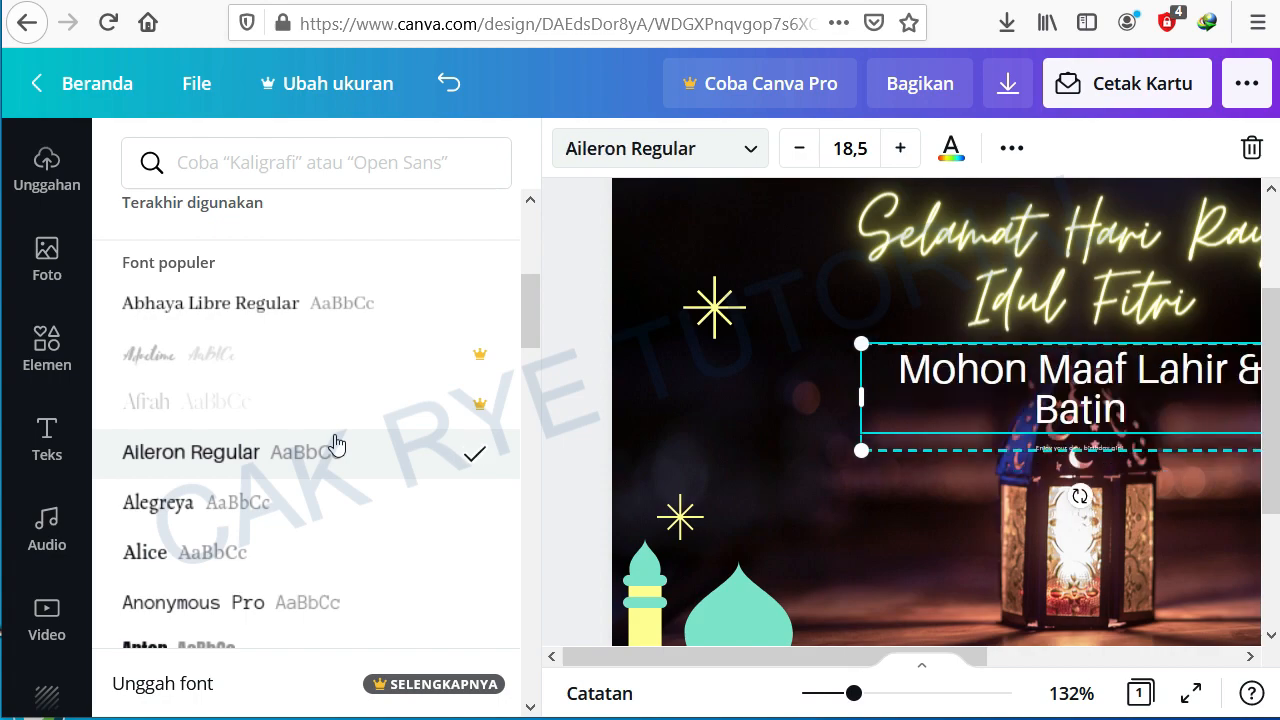
pyautogui.scroll(-2, 337, 443)
pyautogui.scroll(-2, 337, 443)
pyautogui.click(146, 480)
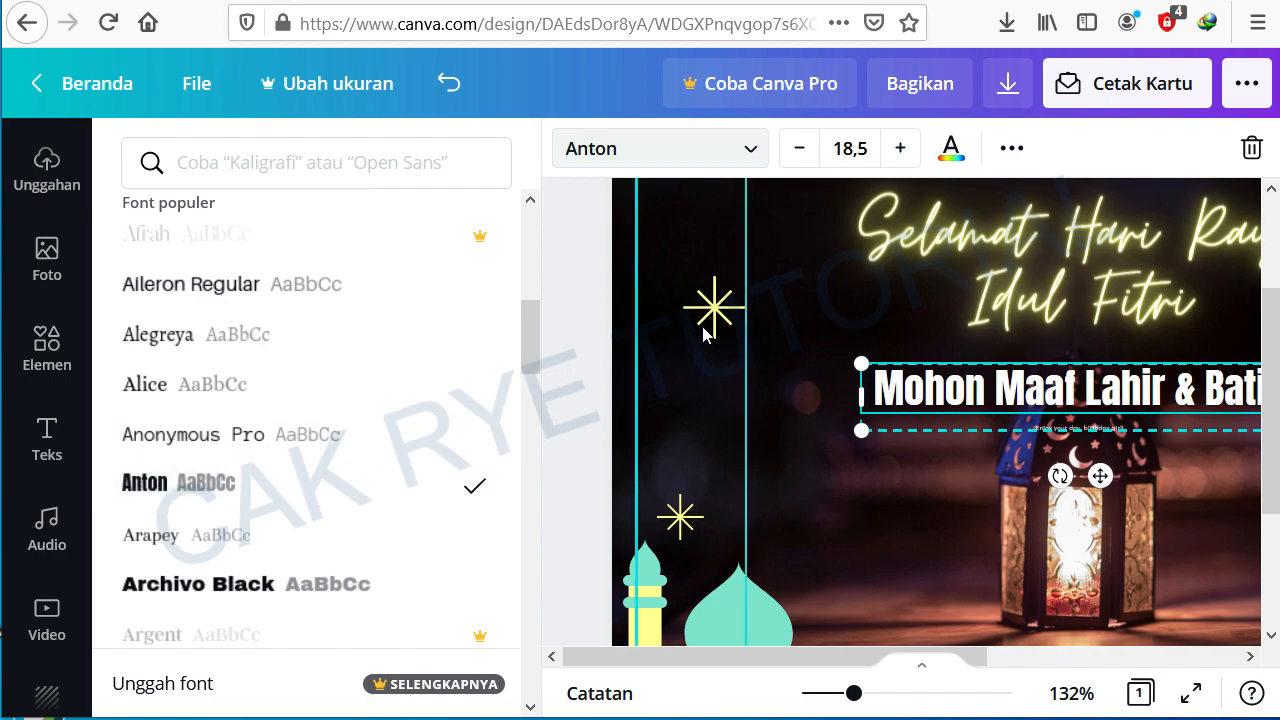
# Step: Resize and reposition the 'Mohon Maaf Lahir & Batin' text so it sits centred below the greeting
pyautogui.click(775, 422)
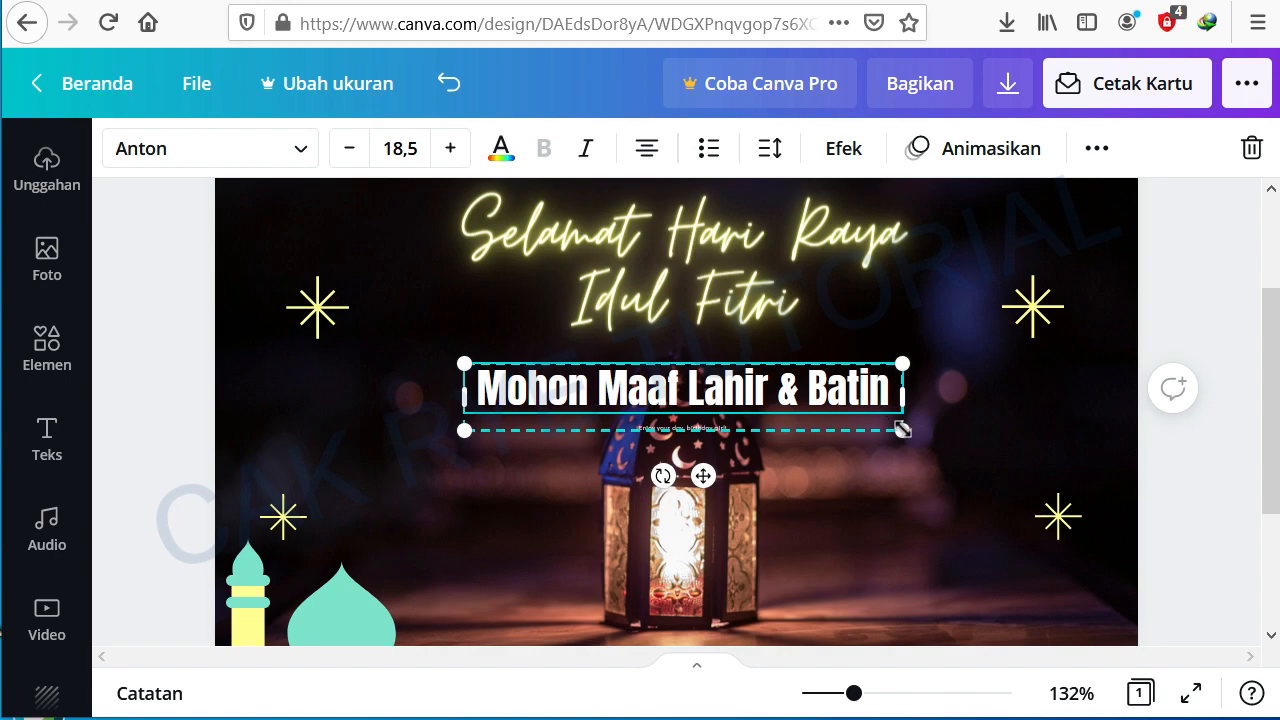
pyautogui.moveTo(902, 429)
pyautogui.mouseDown()
pyautogui.moveTo(942, 461)
pyautogui.moveTo(911, 444)
pyautogui.mouseUp()
pyautogui.moveTo(700, 232); pyautogui.dragTo(708, 246)
pyautogui.click(756, 394)
pyautogui.moveTo(916, 362); pyautogui.dragTo(875, 369)
pyautogui.moveTo(718, 396); pyautogui.dragTo(743, 402)
pyautogui.click(175, 438)
pyautogui.scroll(-3, 764, 432)
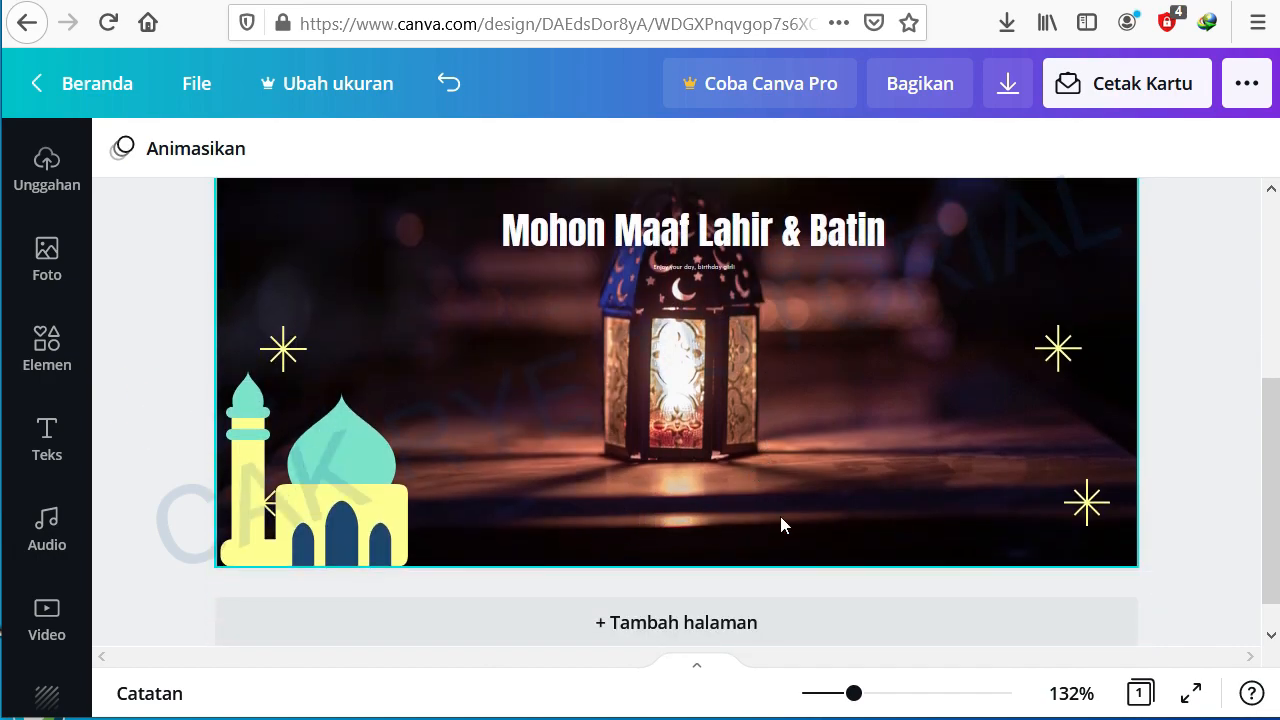
pyautogui.scroll(1, 576, 476)
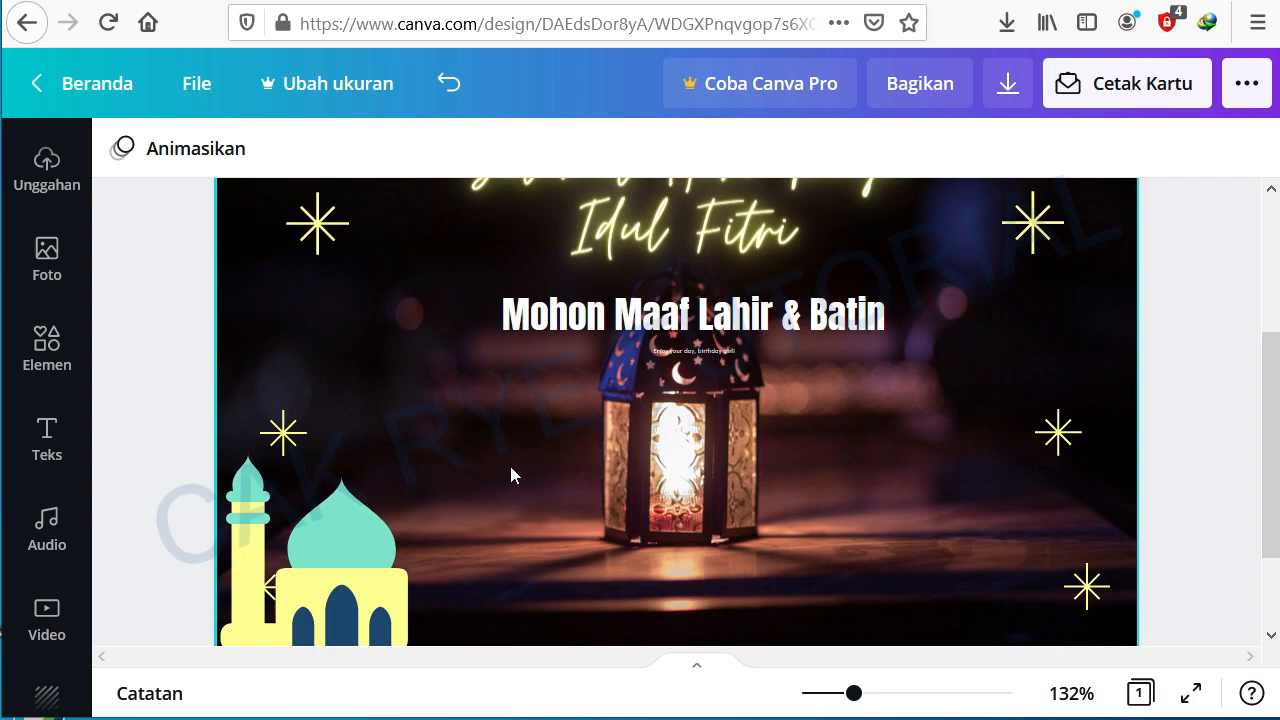
# Step: Add a subheading text and replace its content with the sender's name followed by 'Sekeluarga'
pyautogui.click(47, 440)
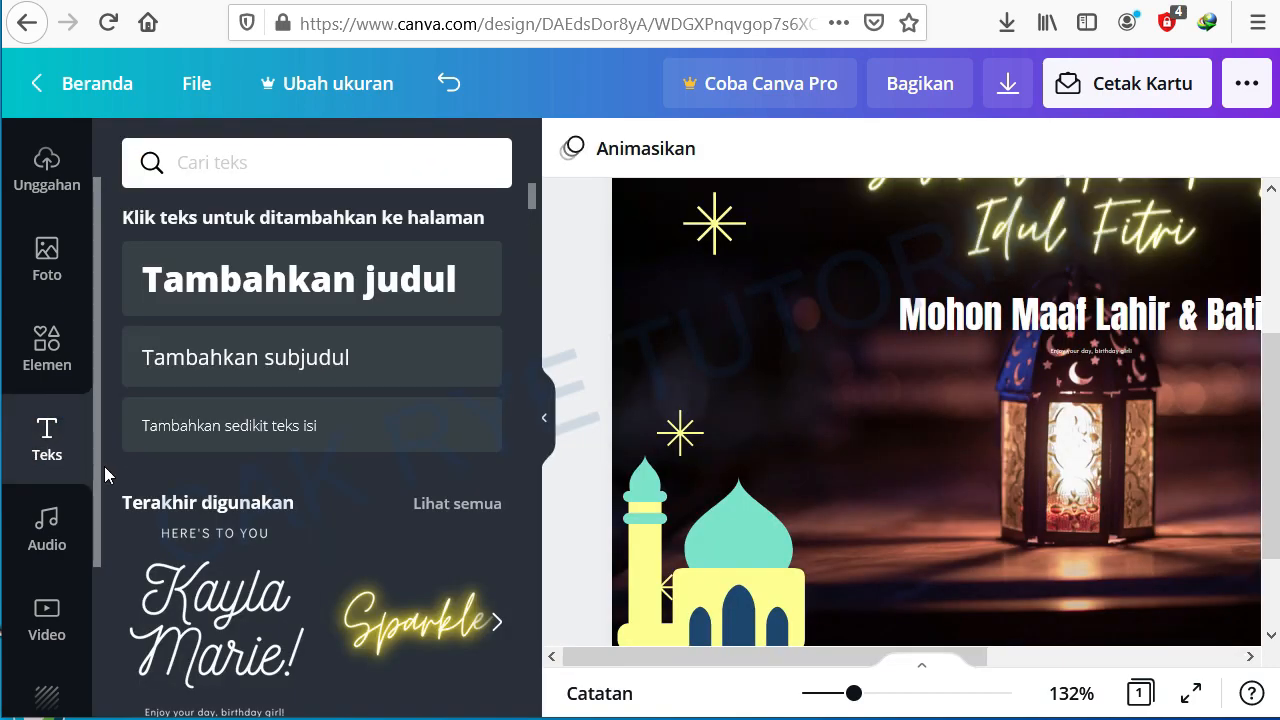
pyautogui.scroll(-3, 314, 263)
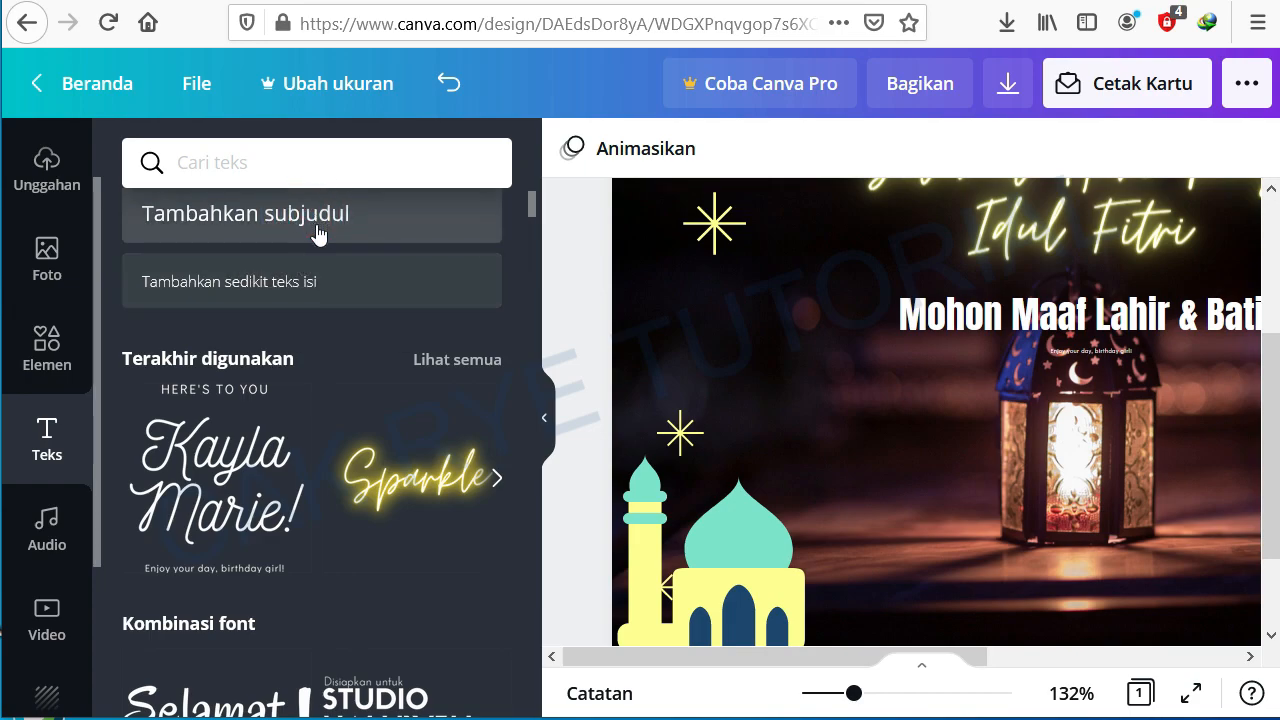
pyautogui.click(314, 231)
pyautogui.click(810, 421)
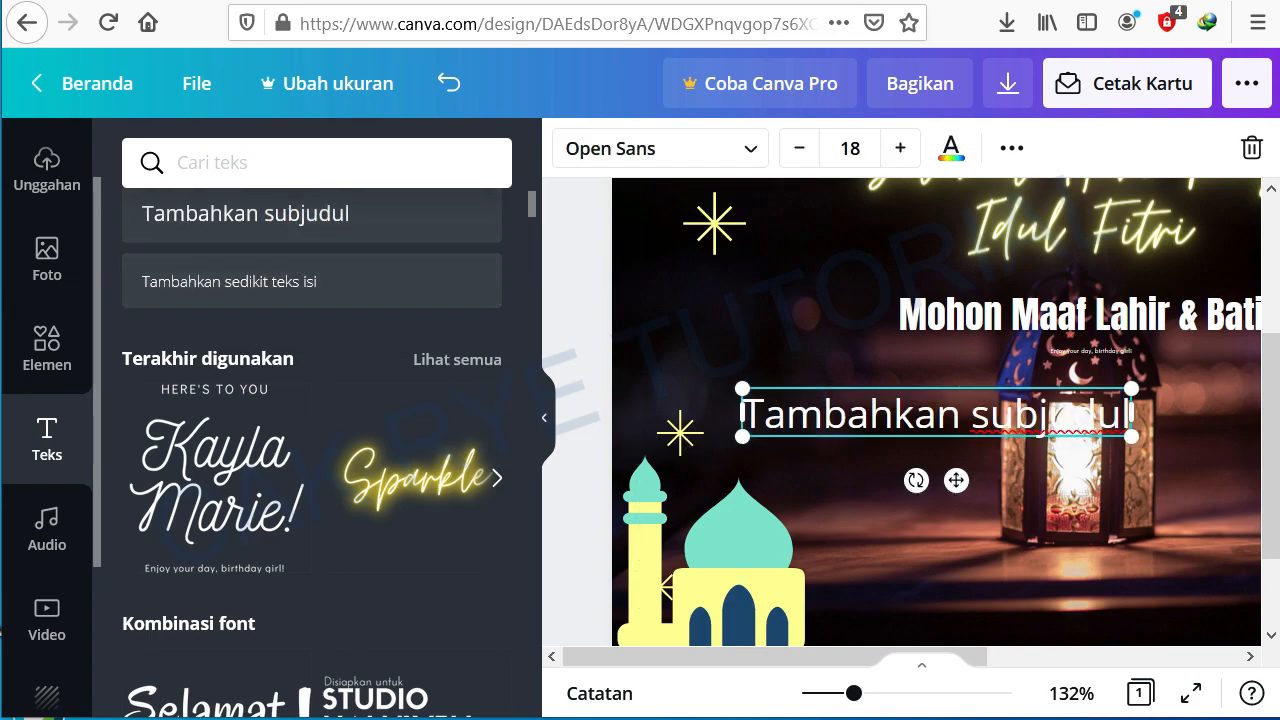
pyautogui.moveTo(752, 412); pyautogui.dragTo(1155, 413)
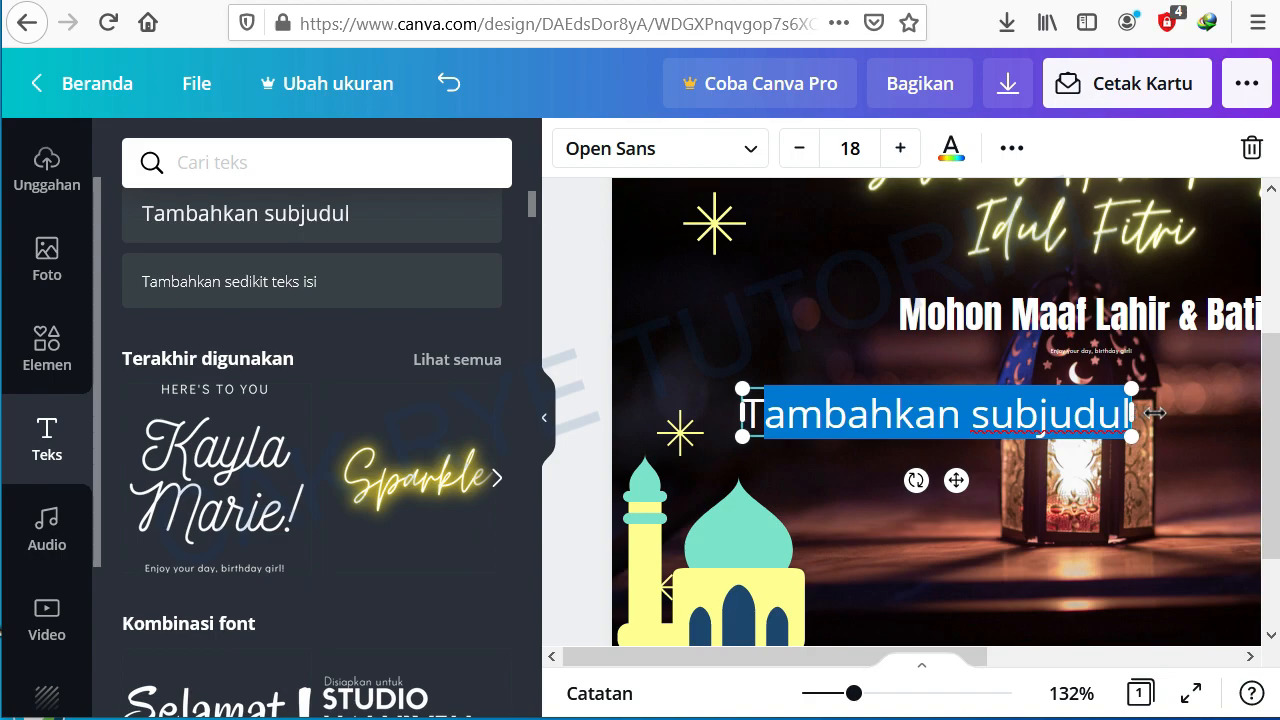
pyautogui.press('BackSpace')
pyautogui.press('BackSpace')
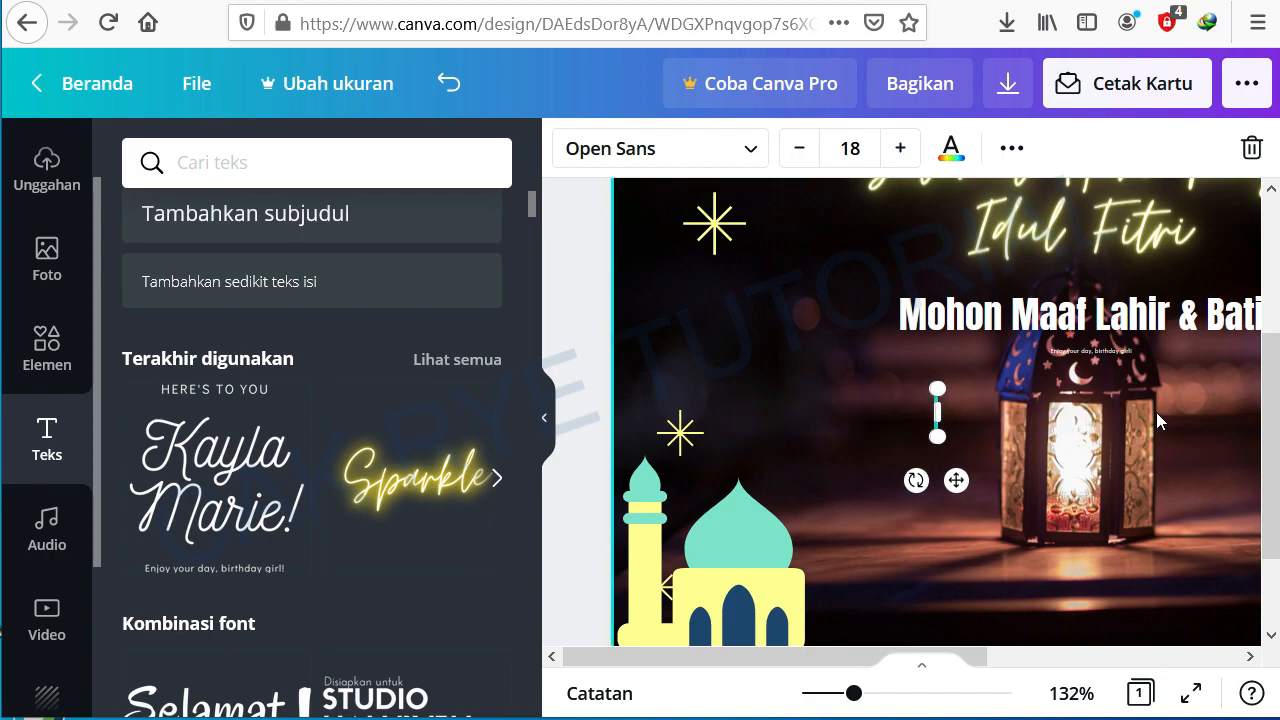
pyautogui.write('Keluarga')
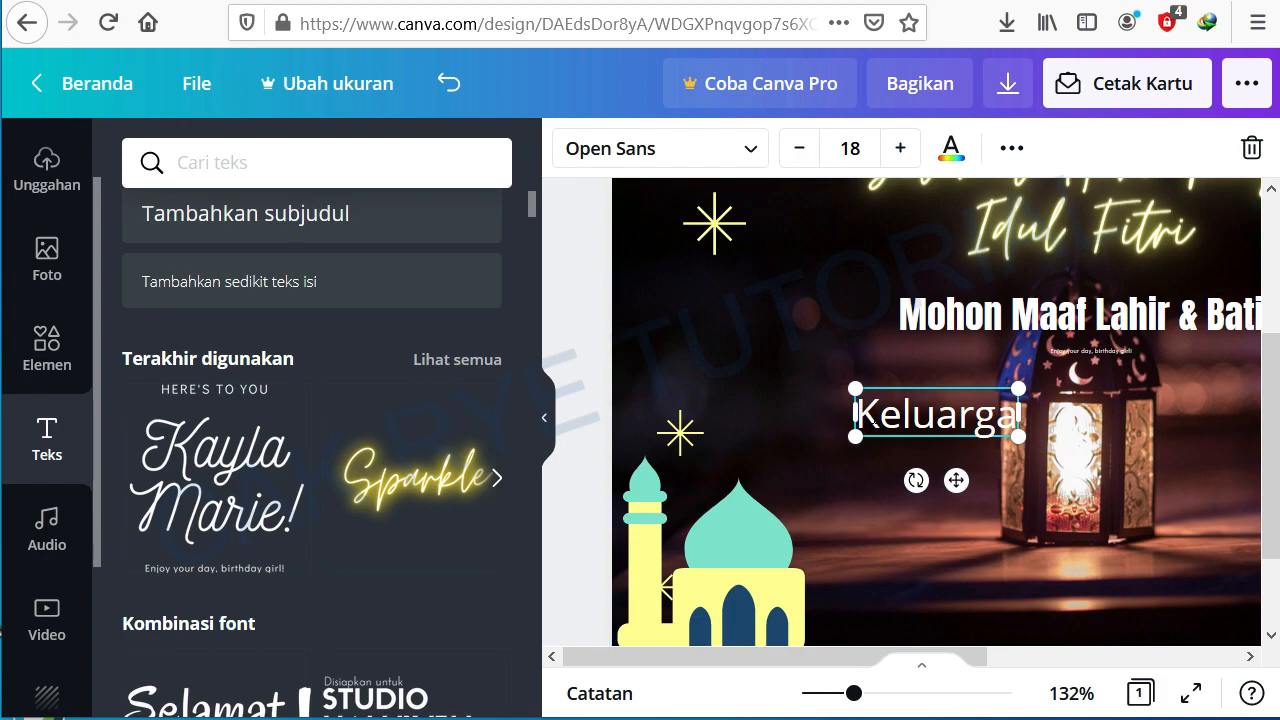
pyautogui.click(868, 419)
pyautogui.write('Ahmad Sek')
pyautogui.press('Delete')
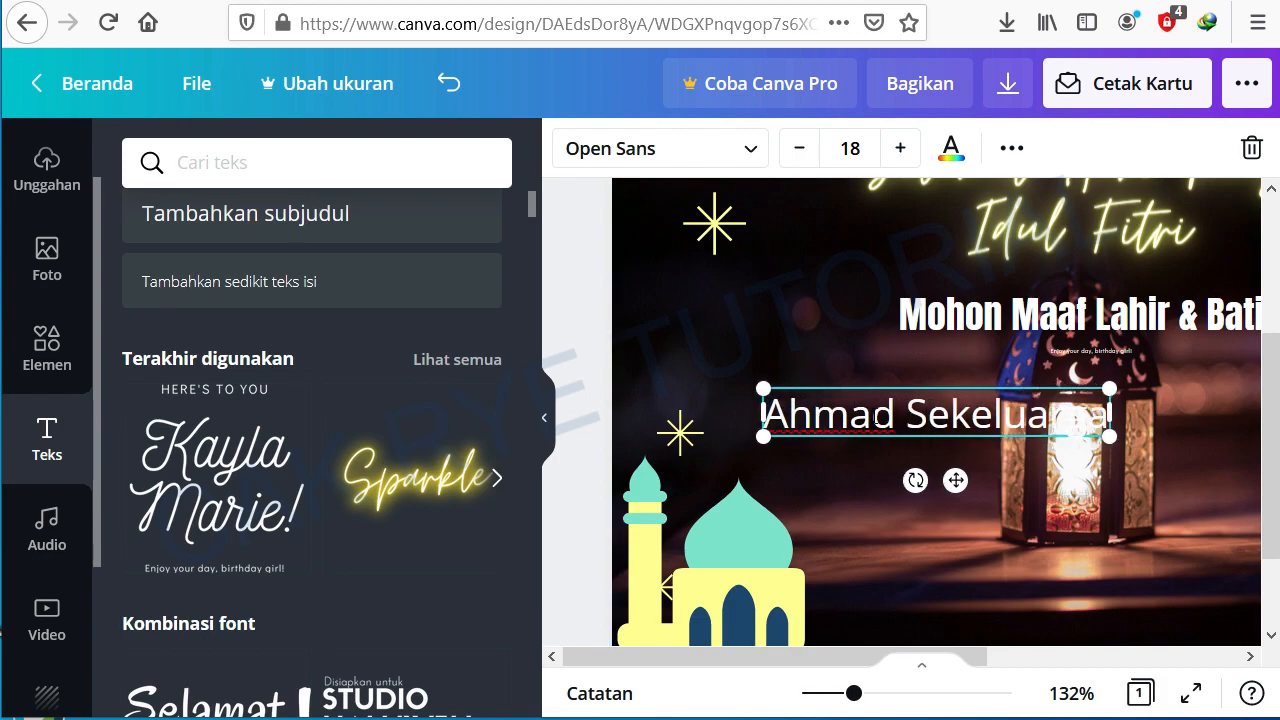
# Step: Move the sender's signature text to the bottom centre of the card
pyautogui.click(544, 417)
pyautogui.moveTo(522, 388); pyautogui.dragTo(681, 571)
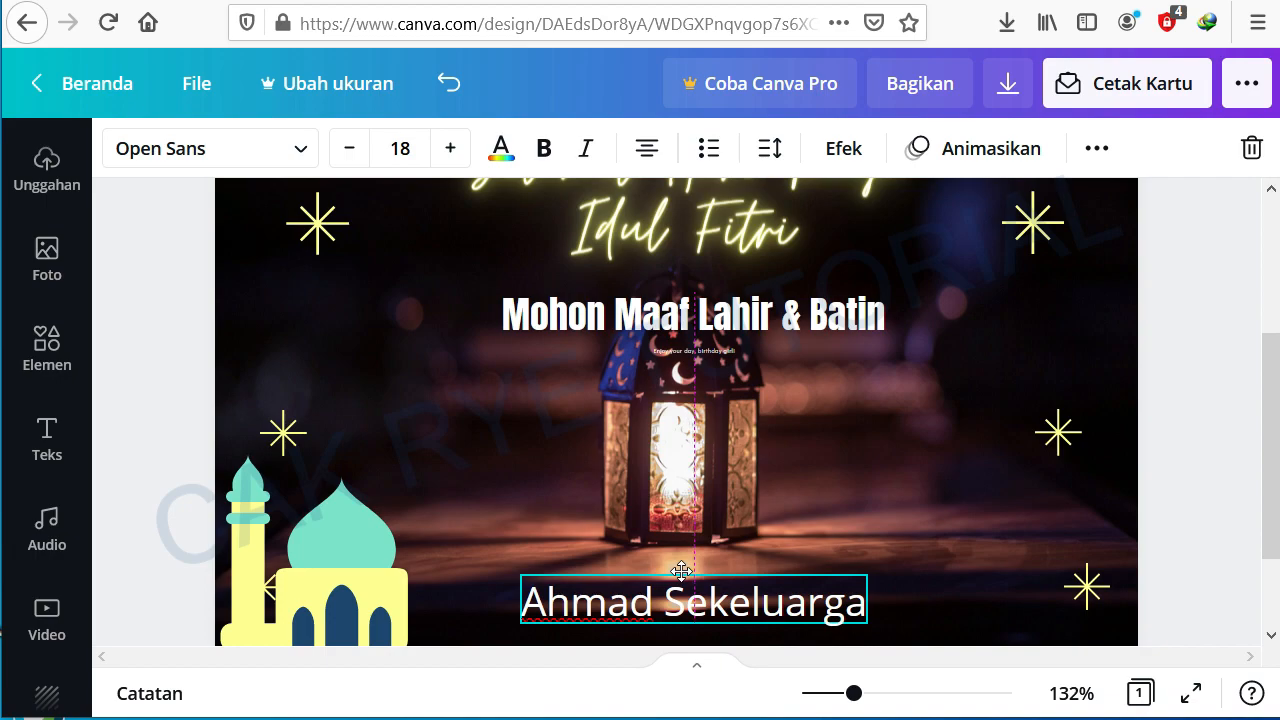
pyautogui.moveTo(681, 571); pyautogui.dragTo(690, 571)
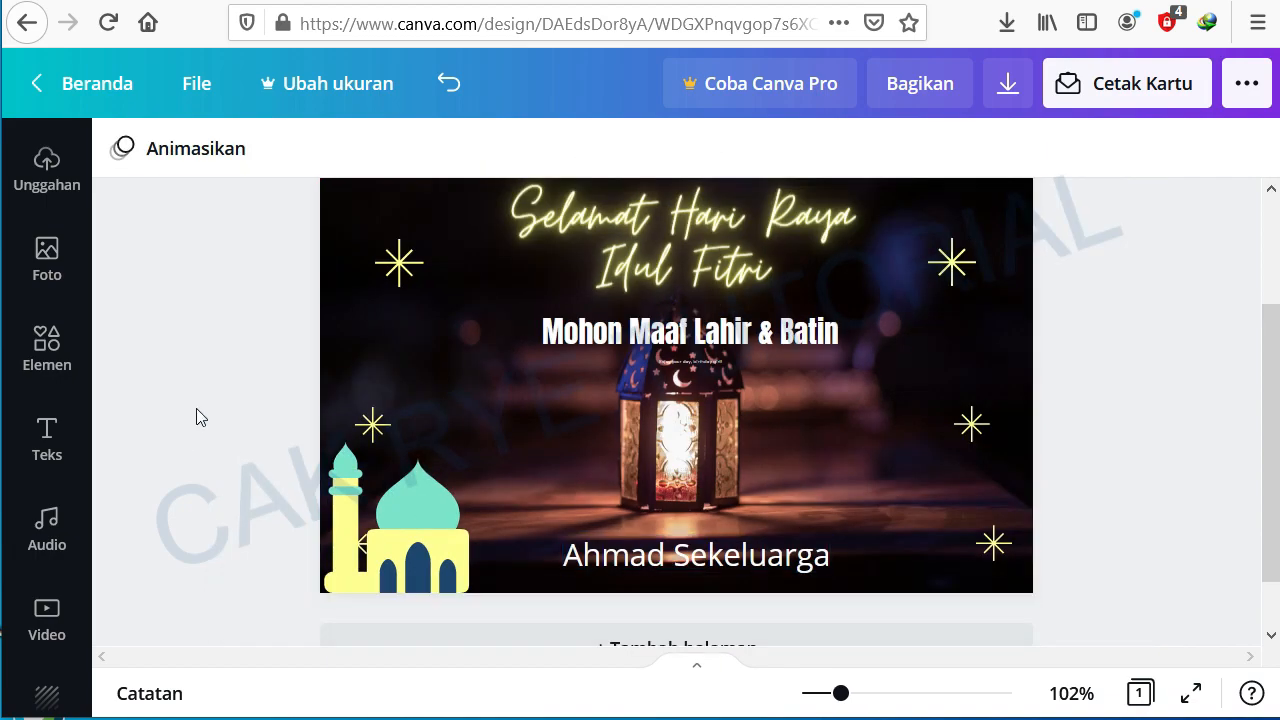
pyautogui.scroll(2, 196, 408)
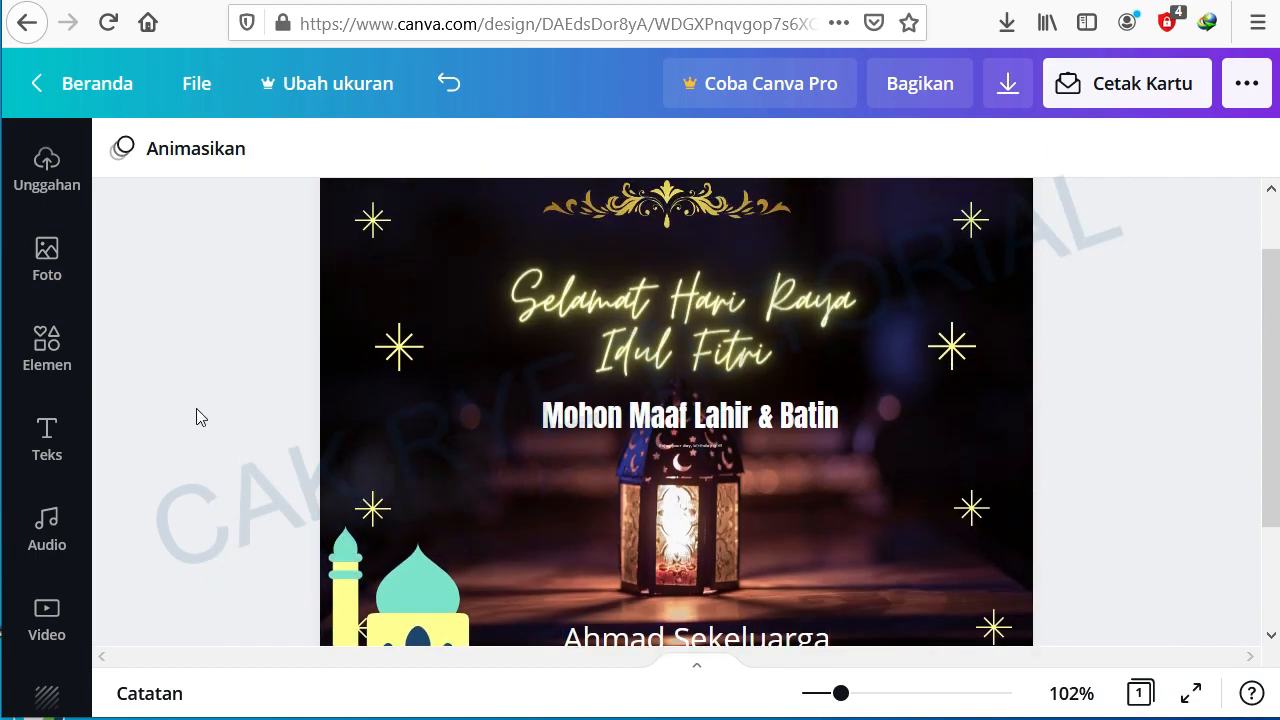
pyautogui.scroll(-1, 196, 410)
pyautogui.moveTo(840, 700); pyautogui.dragTo(829, 699)
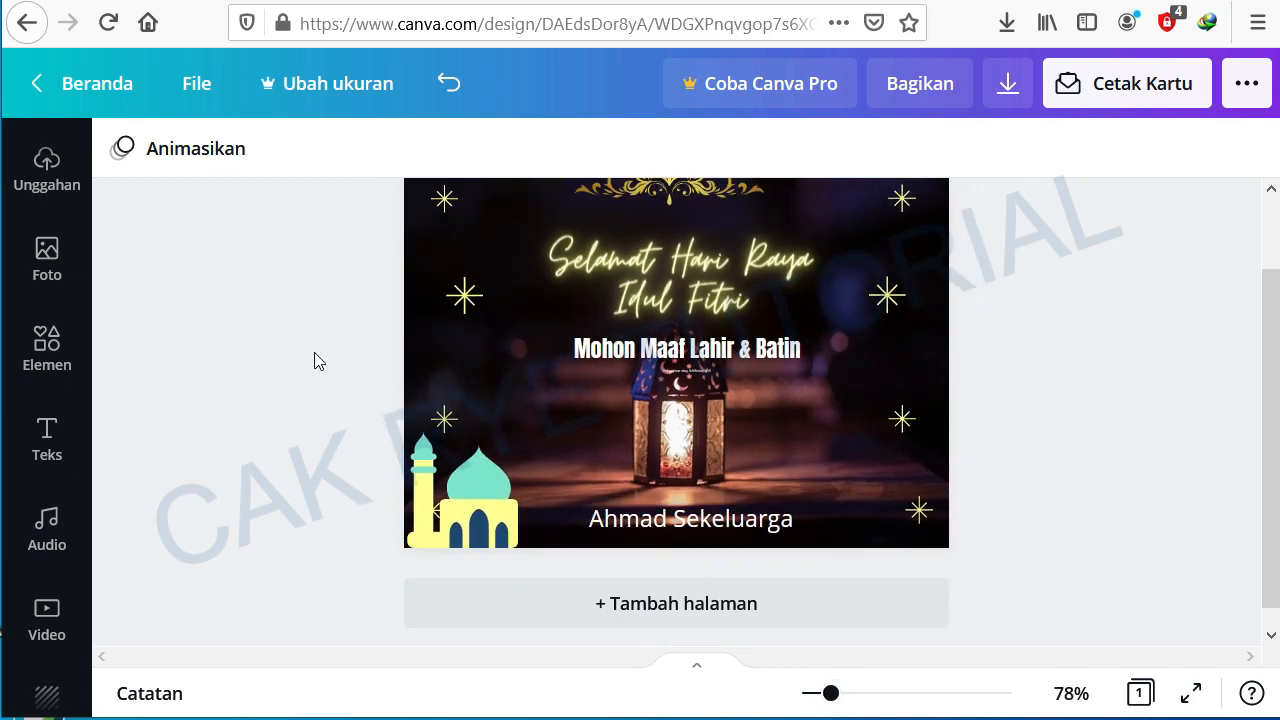
# Step: Nudge the greeting and the 'Mohon Maaf Lahir & Batin' text slightly upward
pyautogui.scroll(1, 310, 360)
pyautogui.moveTo(684, 357); pyautogui.dragTo(680, 330)
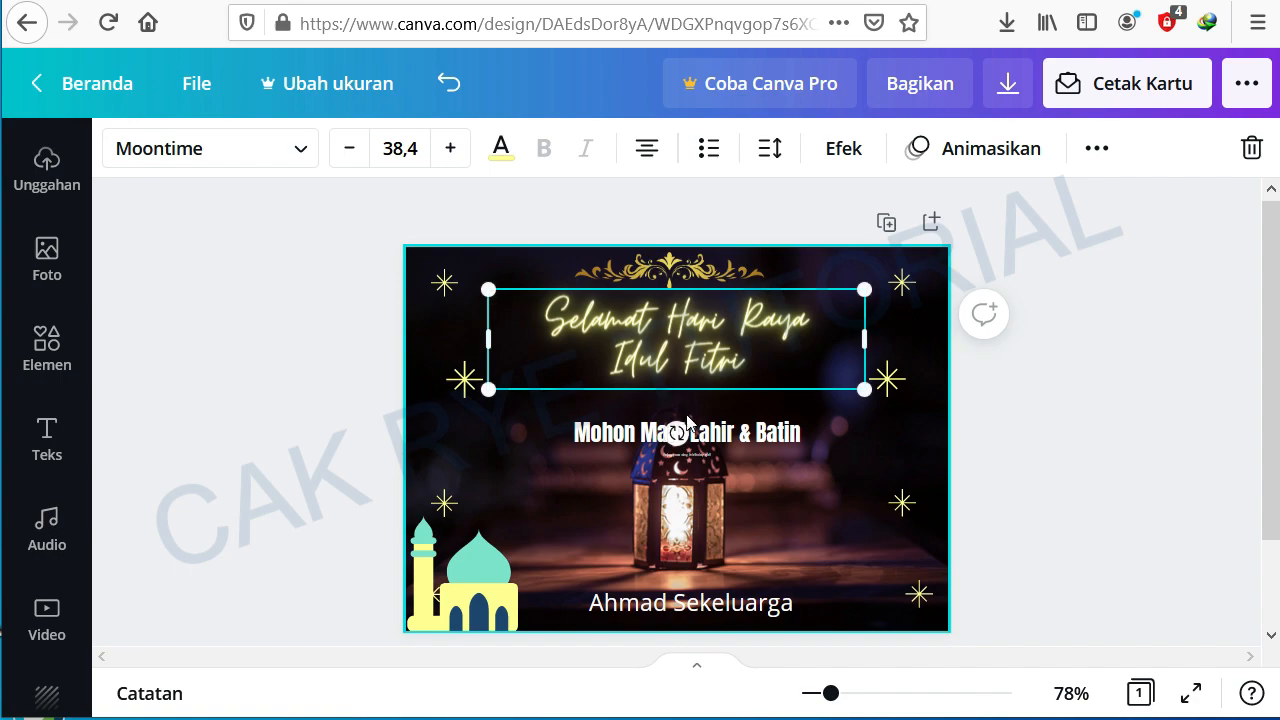
pyautogui.click(724, 443)
pyautogui.moveTo(720, 444); pyautogui.dragTo(712, 418)
pyautogui.click(282, 402)
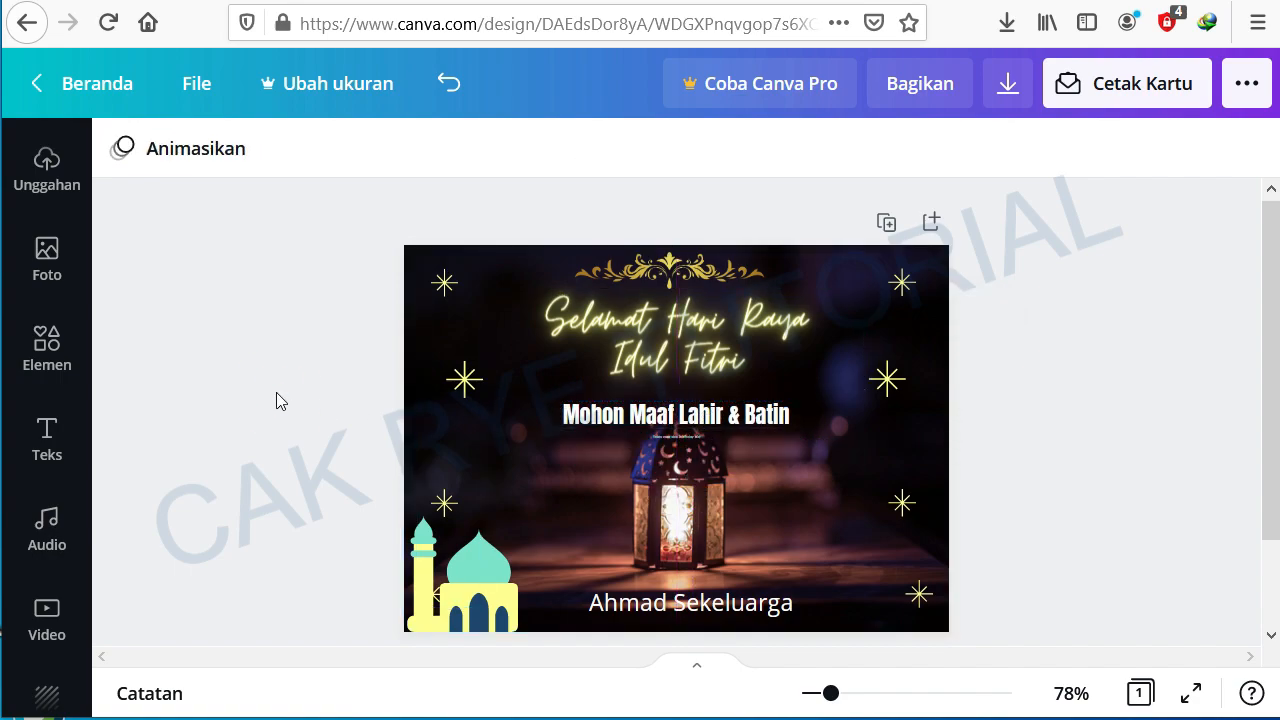
# Step: Lower the signature text slightly, keeping it centred at the card's bottom
pyautogui.click(785, 604)
pyautogui.moveTo(790, 588); pyautogui.dragTo(694, 598)
pyautogui.click(240, 454)
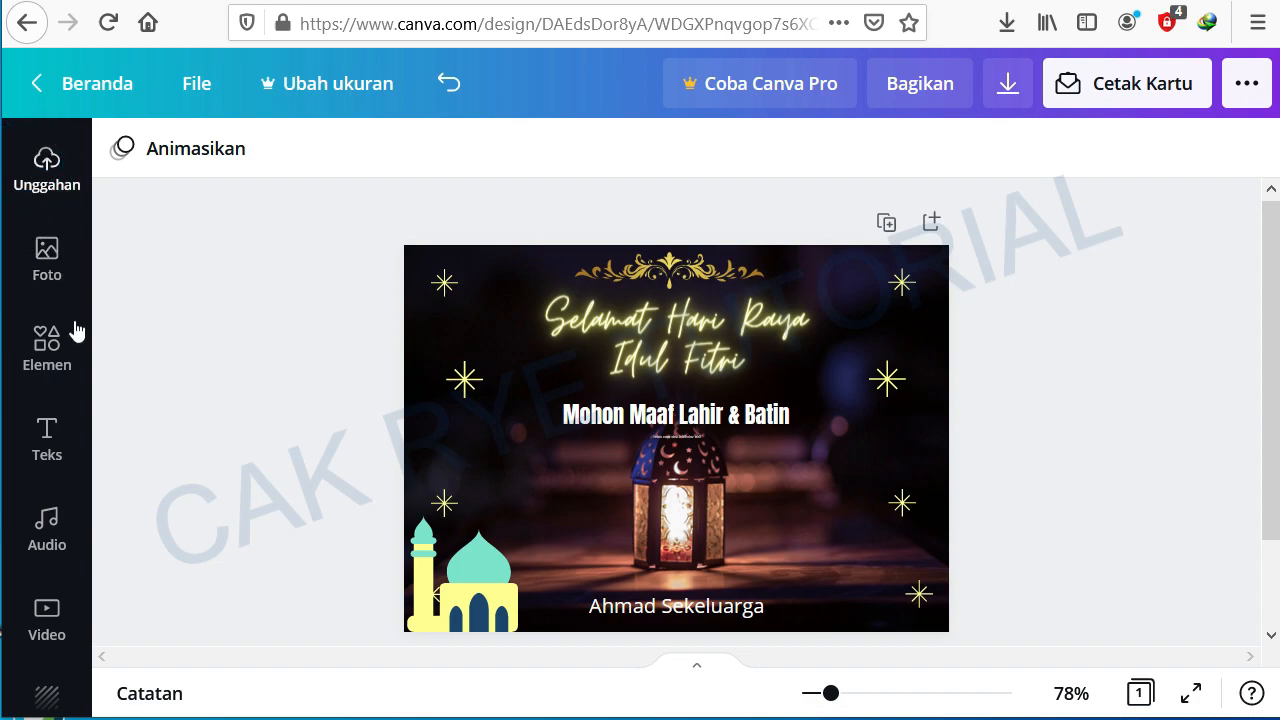
# Step: Upload the image 'Masjid 04' from the Pictures > Gambar Ucapan folder
pyautogui.click(32, 180)
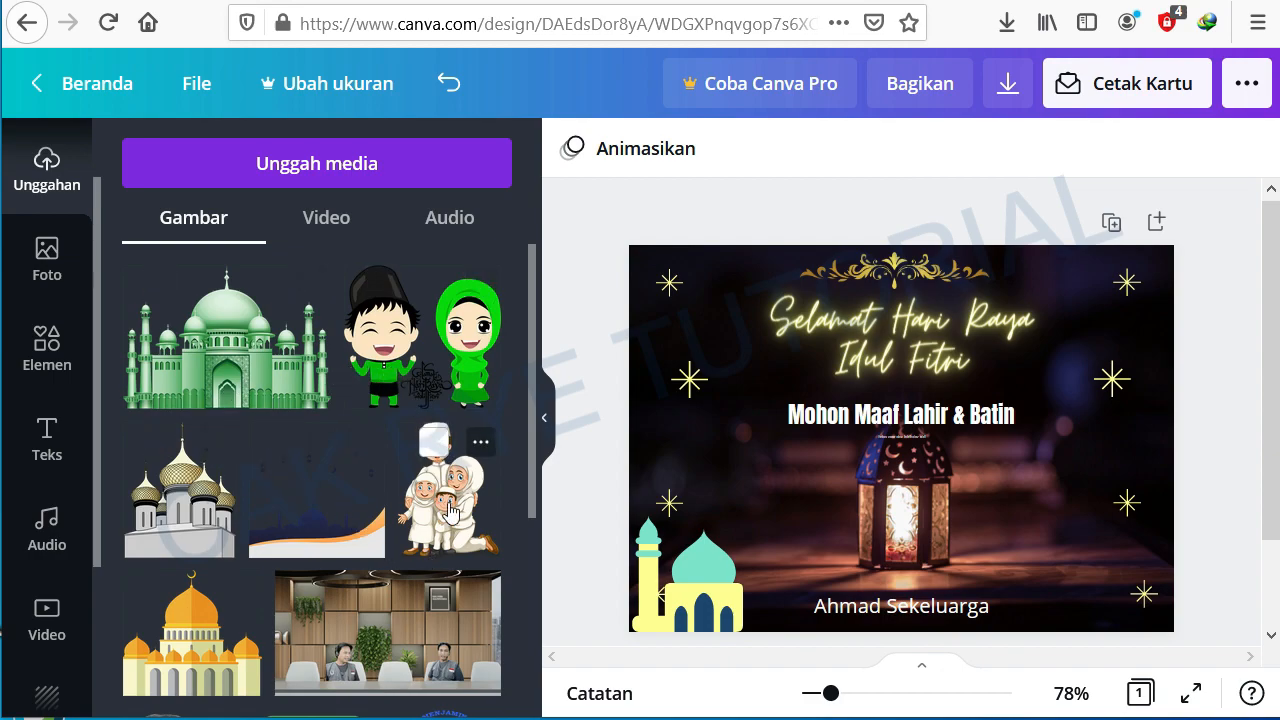
pyautogui.scroll(-3, 390, 408)
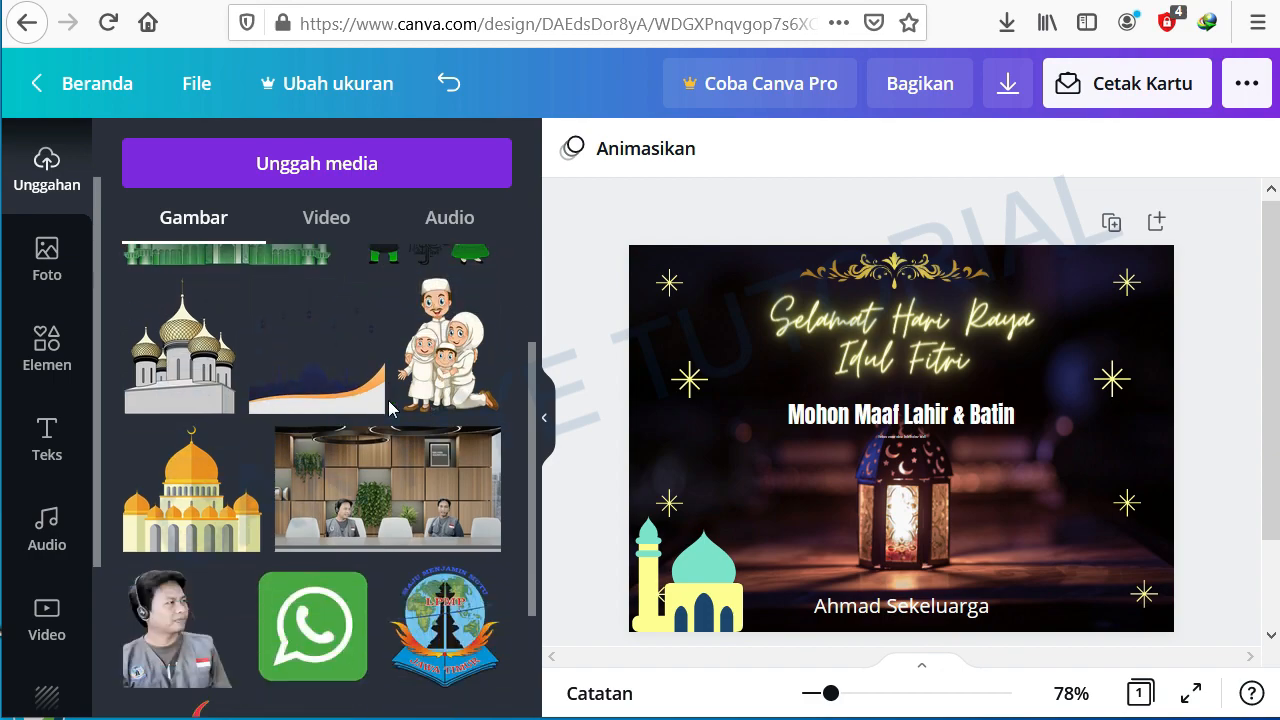
pyautogui.scroll(3, 390, 408)
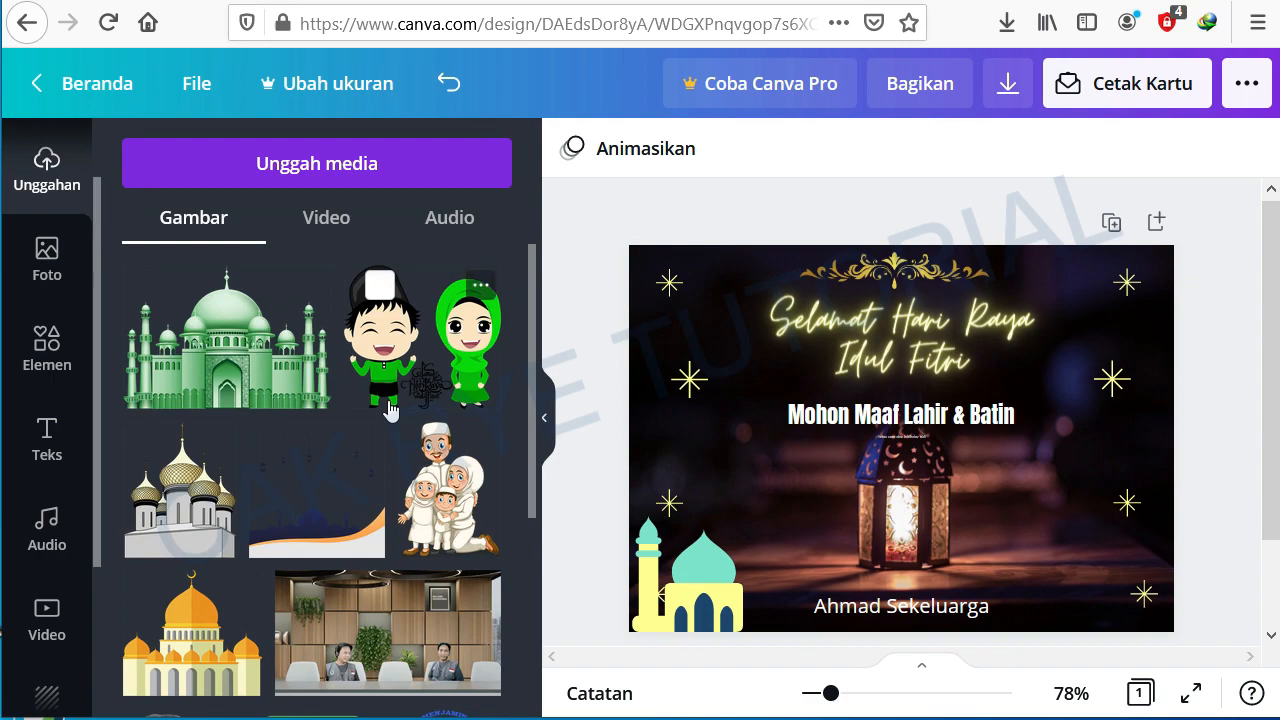
pyautogui.click(299, 163)
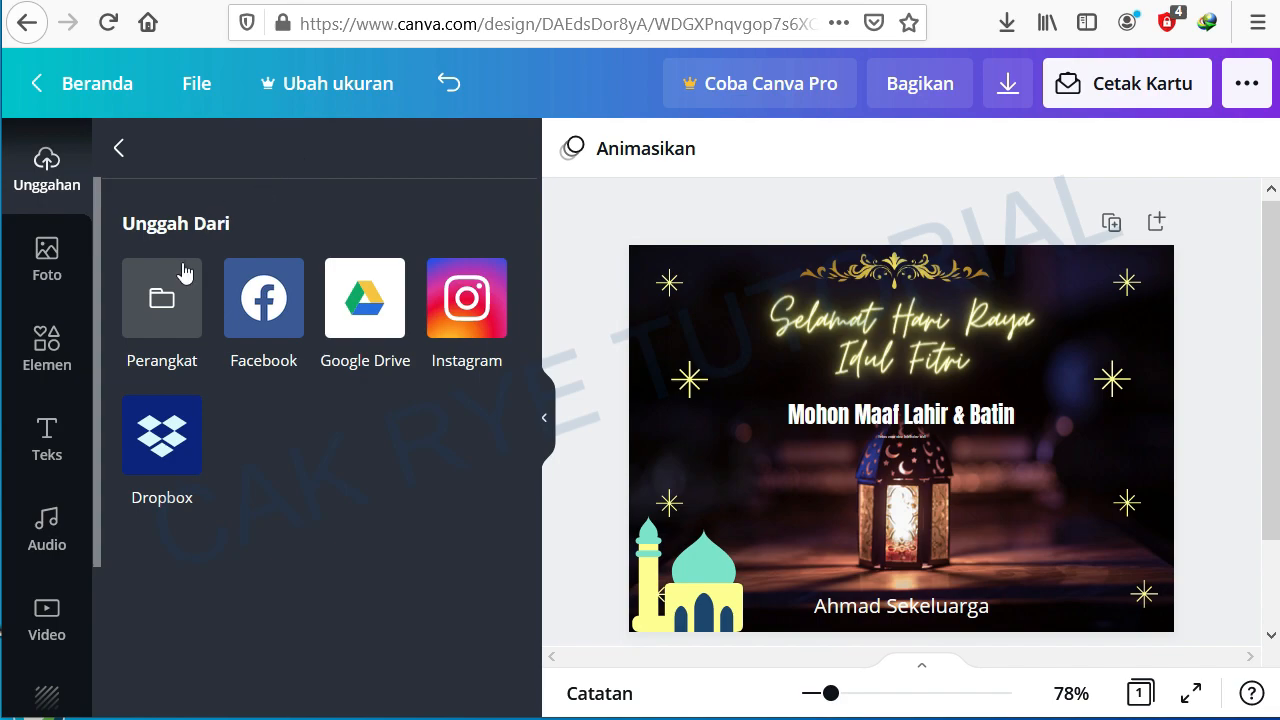
pyautogui.click(161, 307)
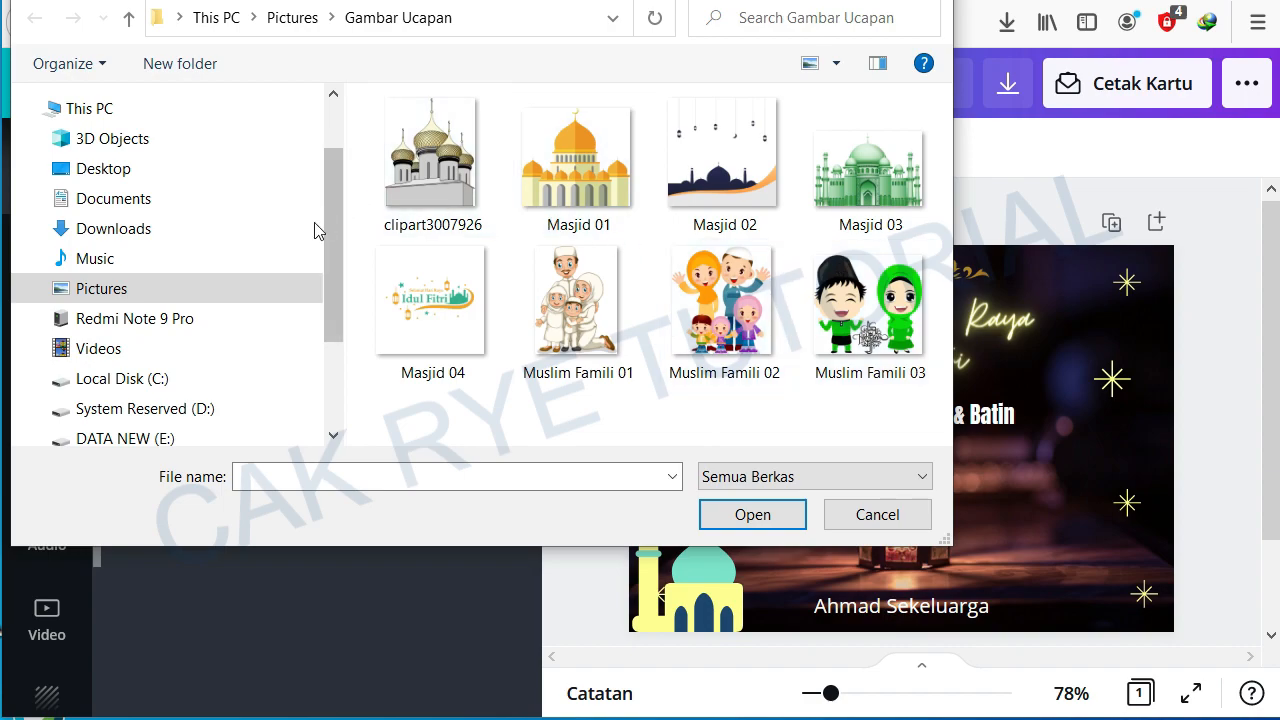
pyautogui.click(90, 290)
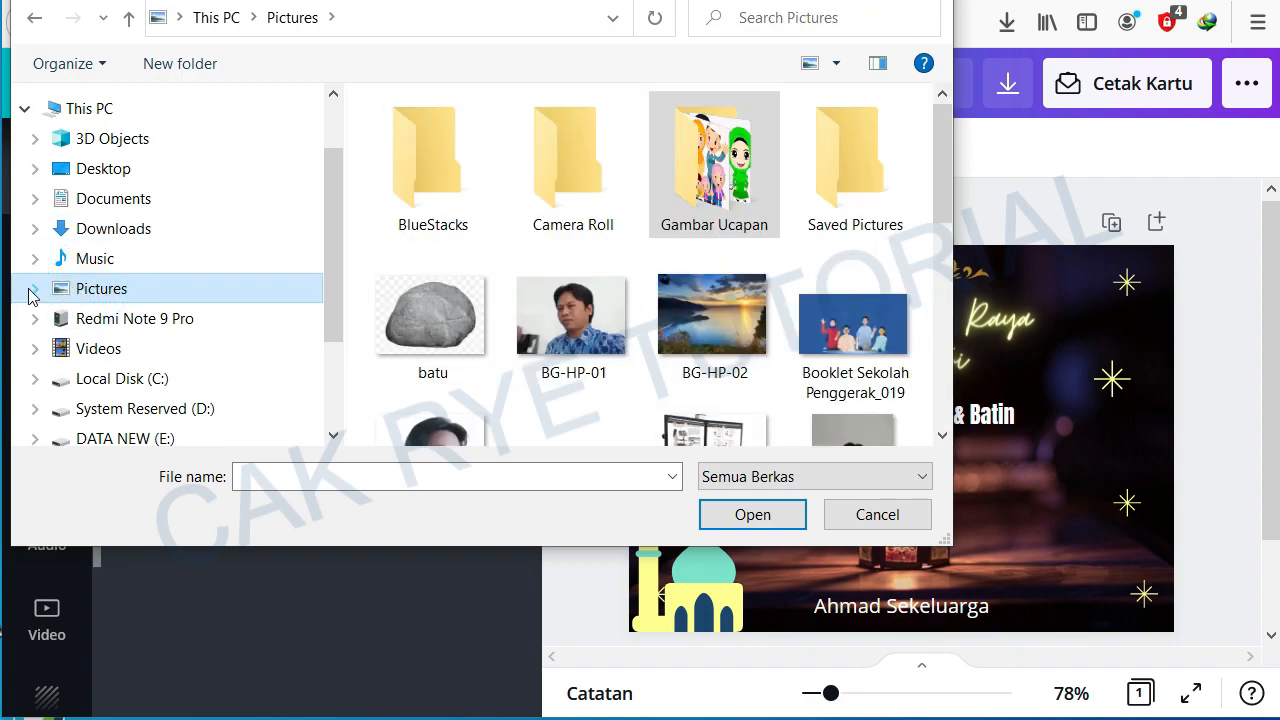
pyautogui.click(32, 289)
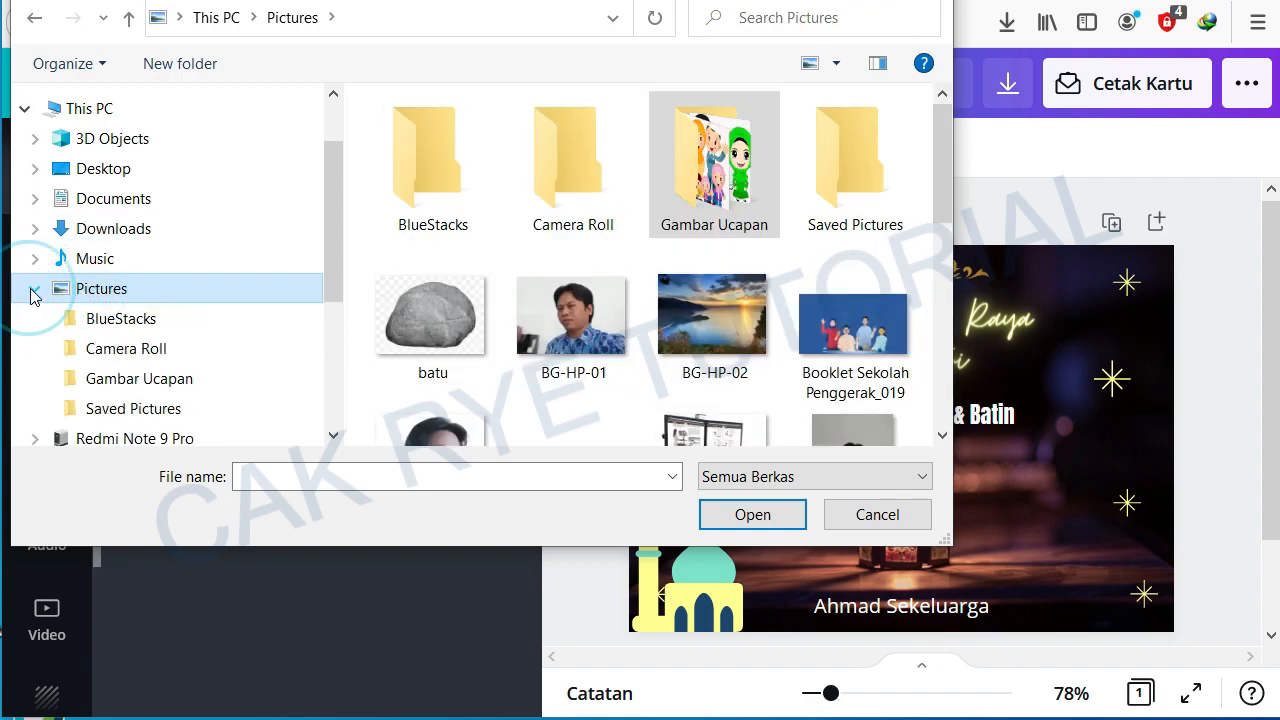
pyautogui.click(138, 380)
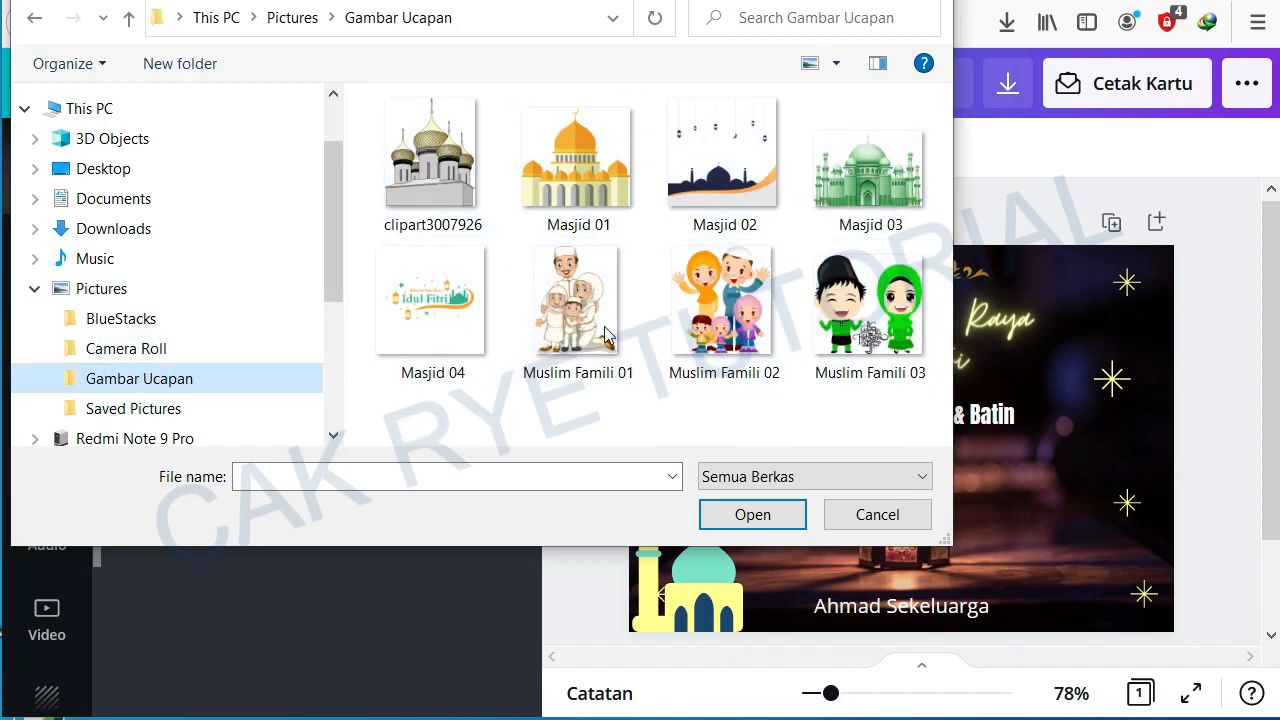
pyautogui.click(433, 314)
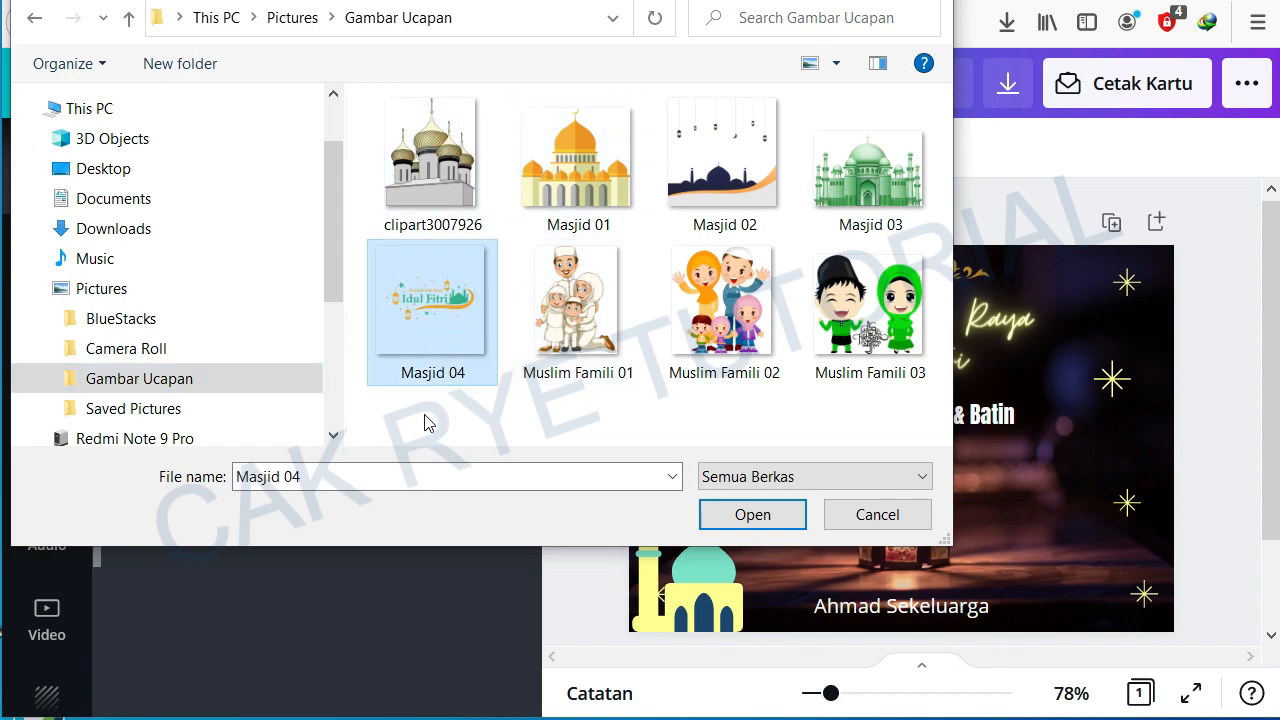
pyautogui.click(737, 516)
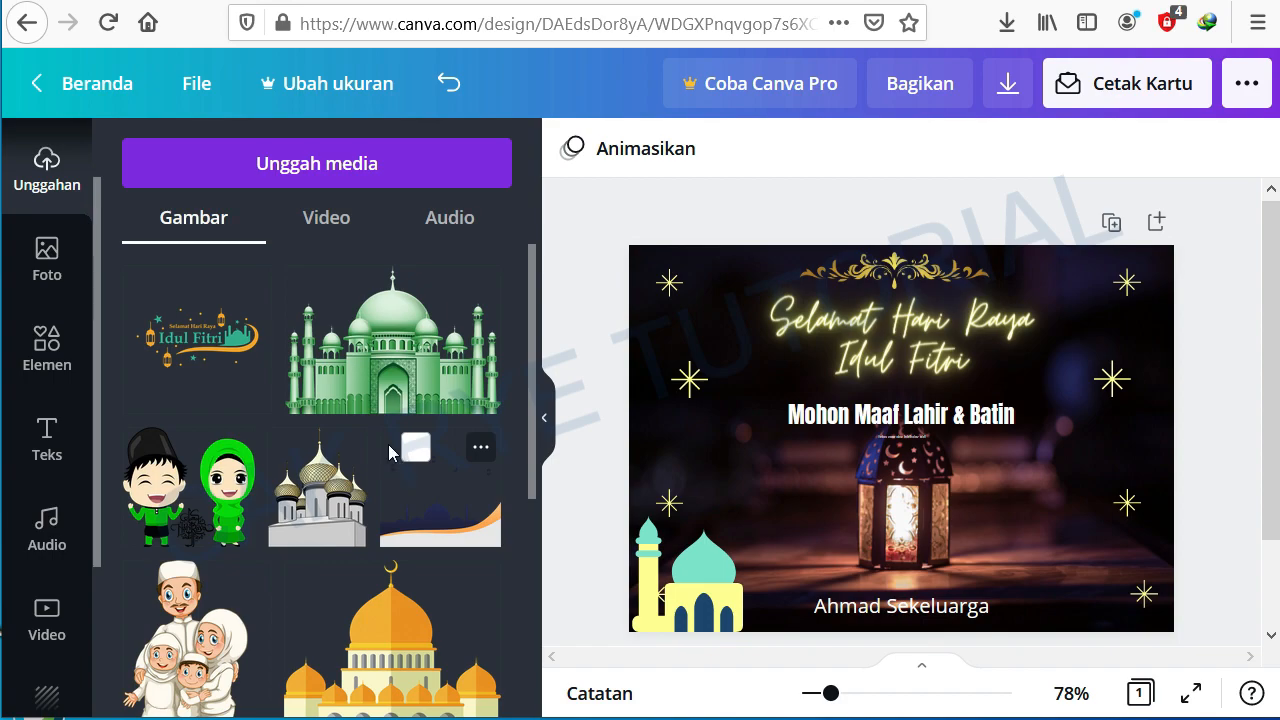
# Step: Replace the teal mosque element in the lower-left corner with the uploaded golden-domed mosque image
pyautogui.click(716, 575)
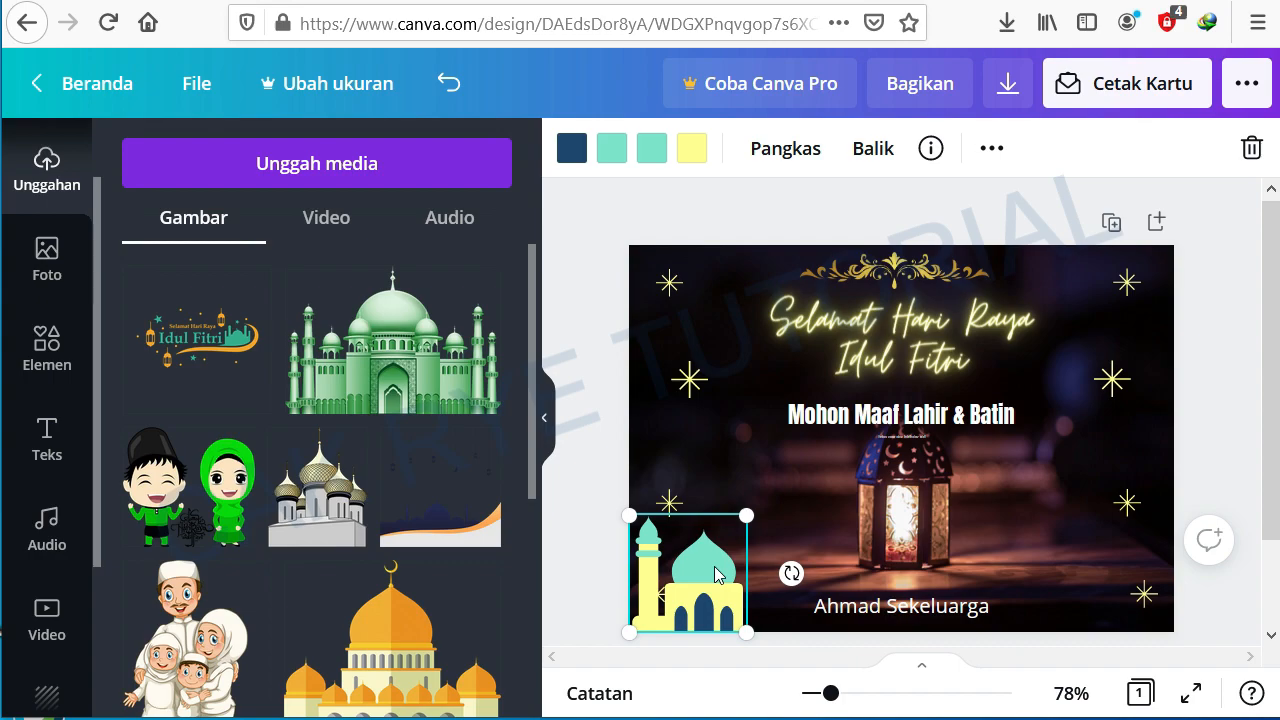
pyautogui.press('Delete')
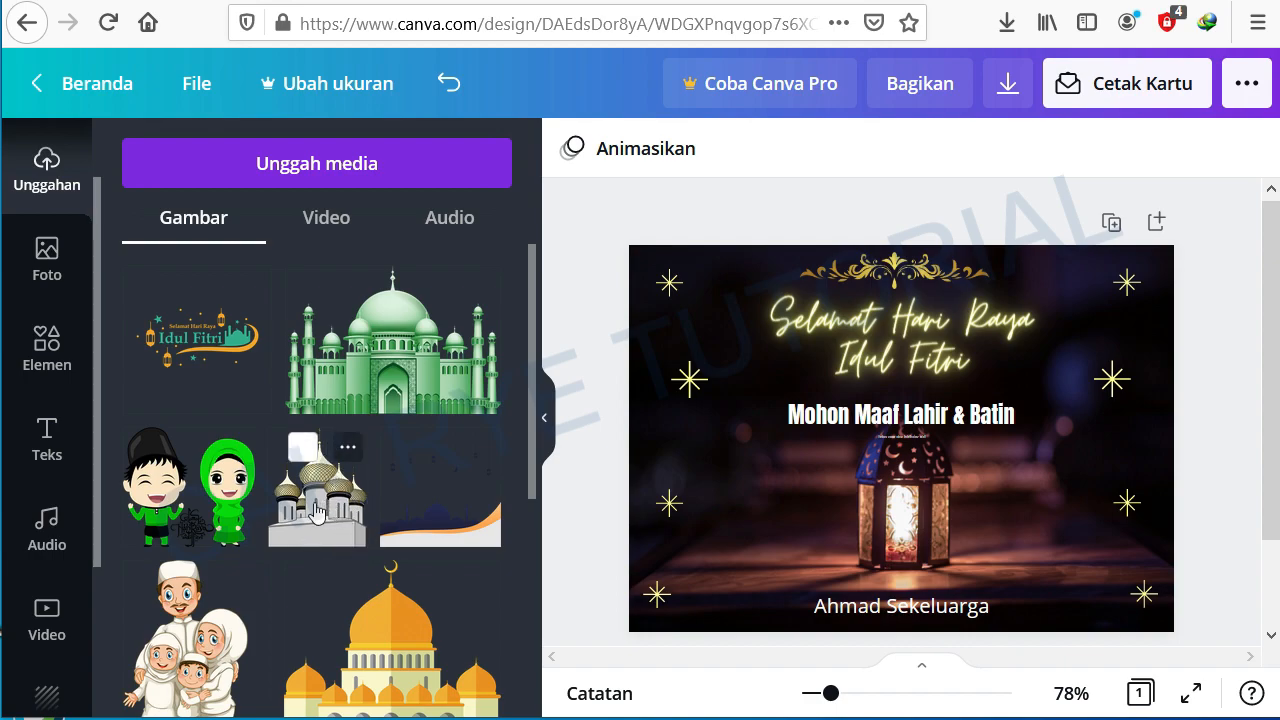
pyautogui.scroll(-3, 434, 560)
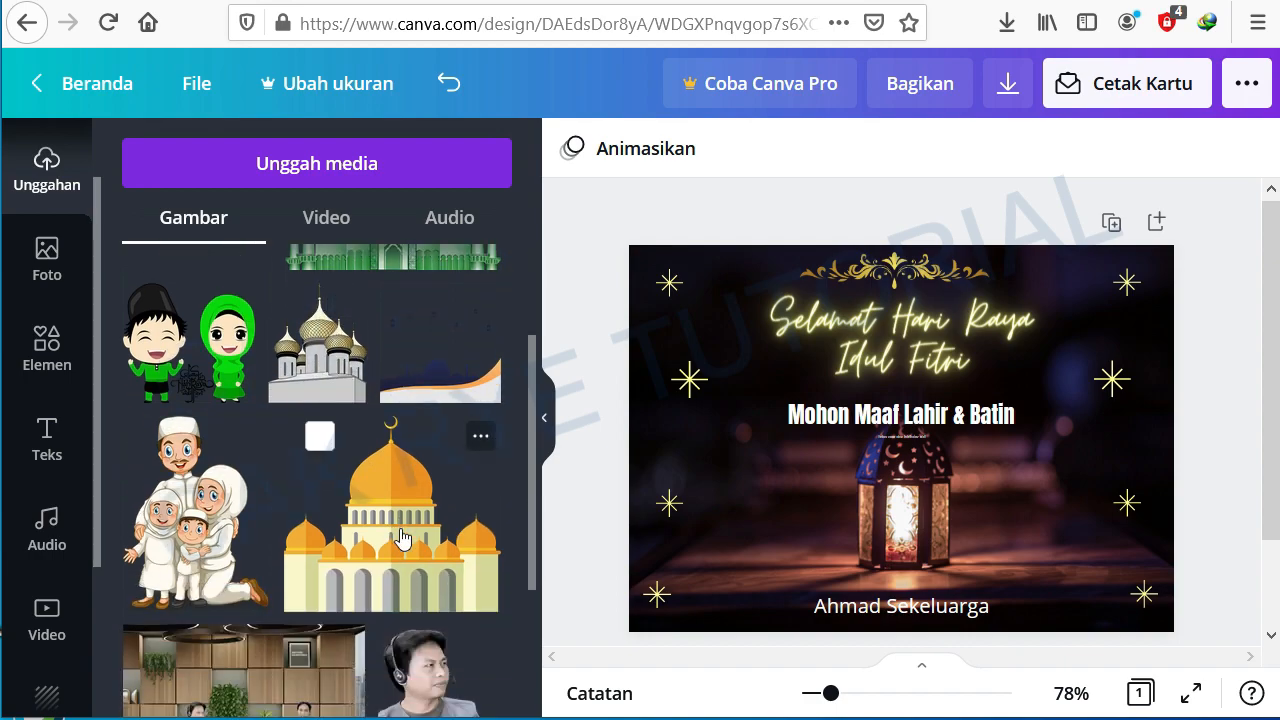
pyautogui.click(397, 537)
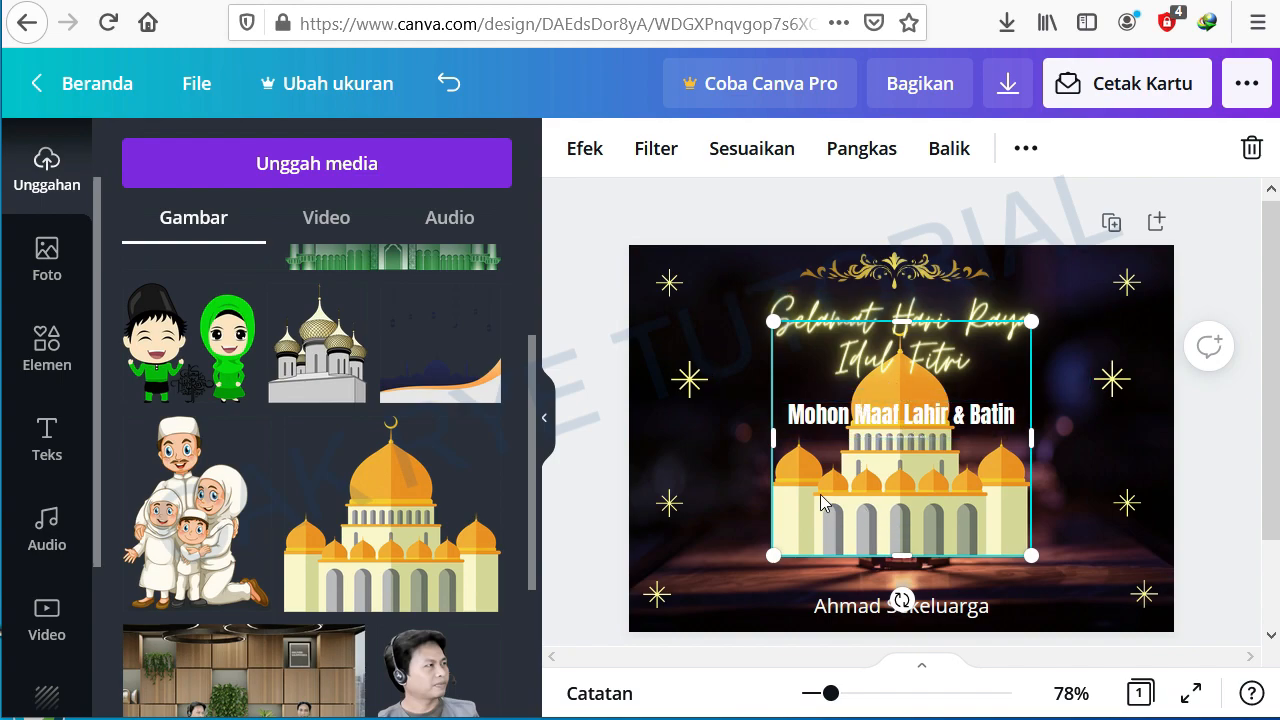
# Step: Shrink the golden-domed mosque image and fit it into the card's lower-left corner
pyautogui.moveTo(1018, 336); pyautogui.dragTo(905, 420)
pyautogui.moveTo(847, 508); pyautogui.dragTo(703, 557)
pyautogui.moveTo(766, 505); pyautogui.dragTo(815, 464)
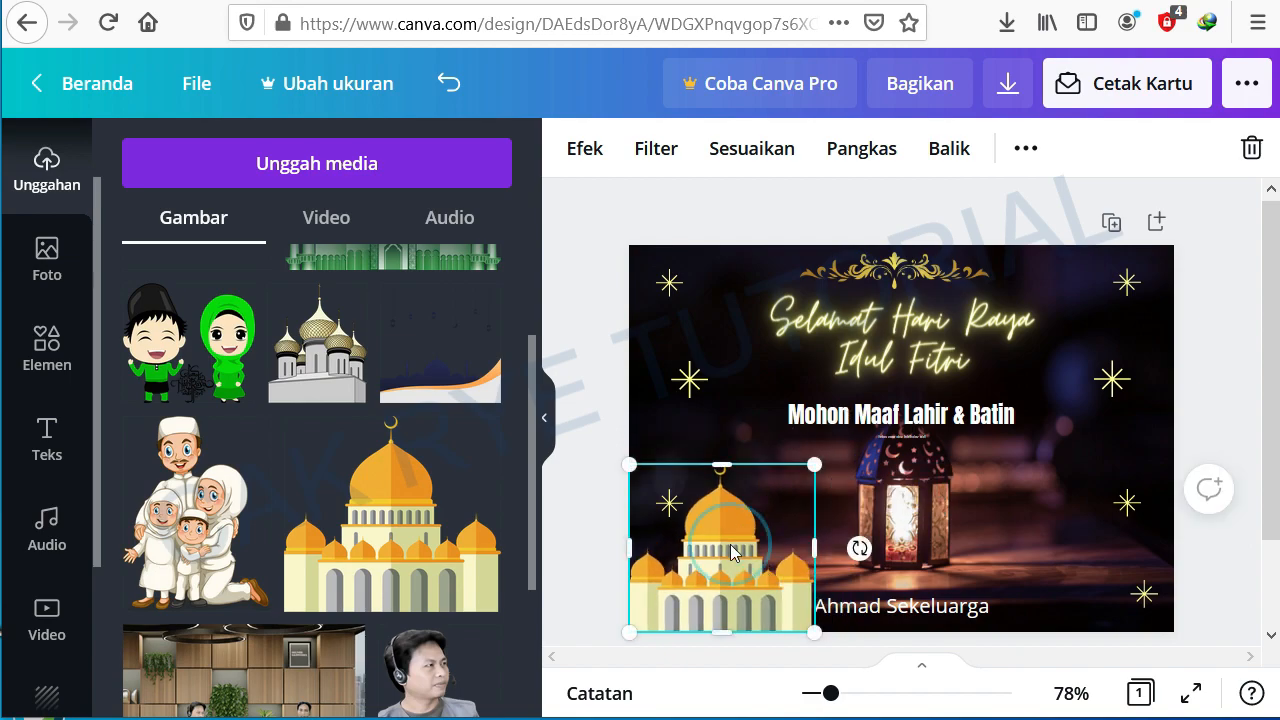
pyautogui.click(604, 396)
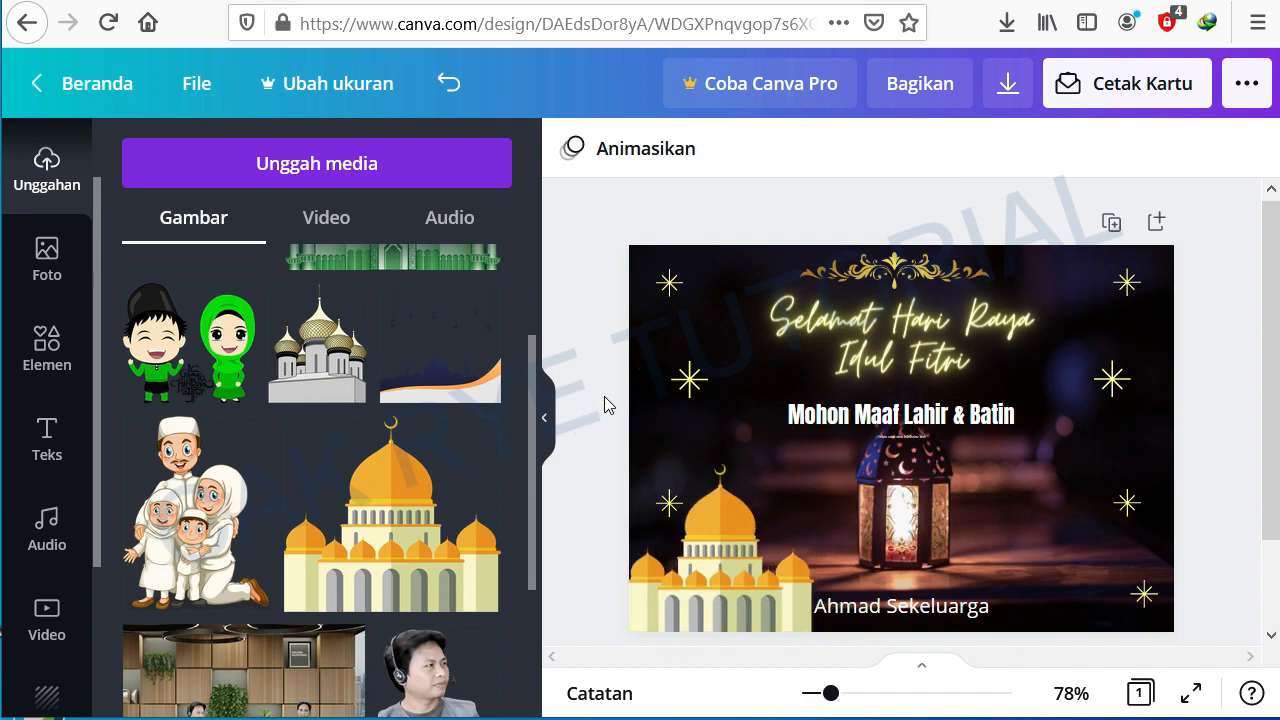
pyautogui.click(722, 526)
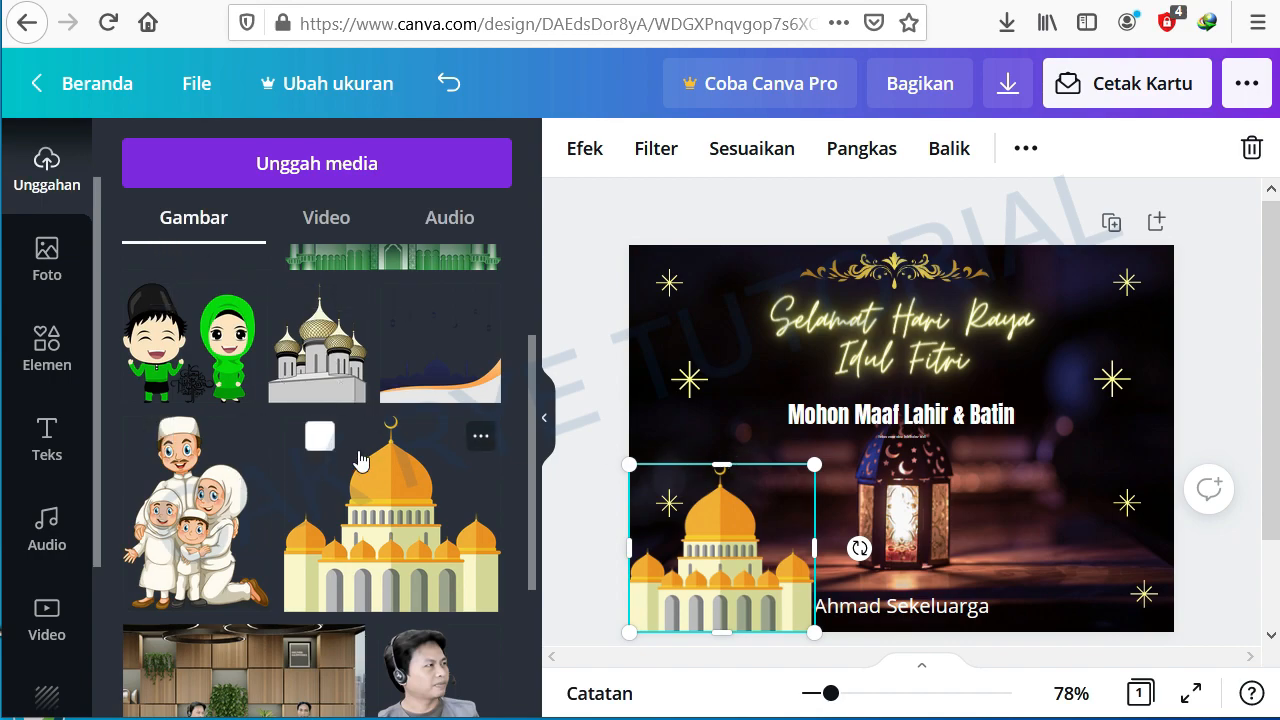
# Step: Add the uploaded family illustration to the card and resize it into the lower-right corner
pyautogui.scroll(-3, 360, 460)
pyautogui.scroll(4, 360, 460)
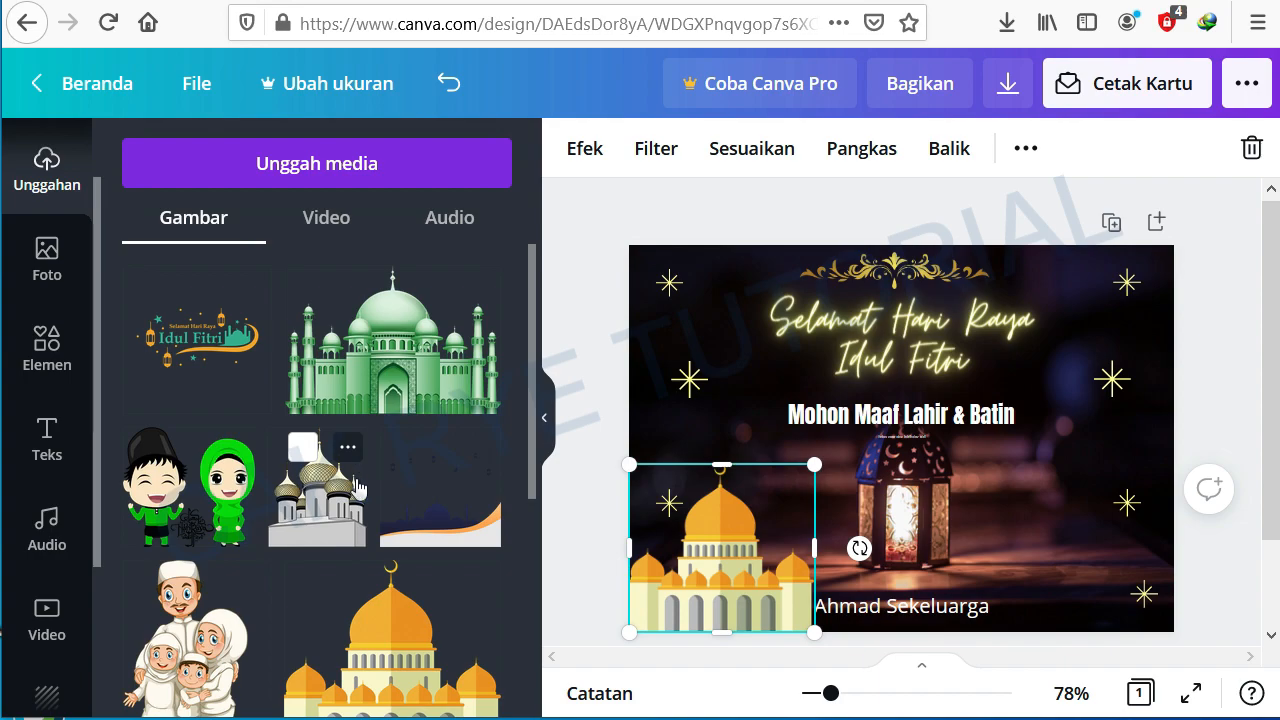
pyautogui.scroll(-4, 360, 462)
pyautogui.scroll(2, 375, 465)
pyautogui.scroll(2, 375, 465)
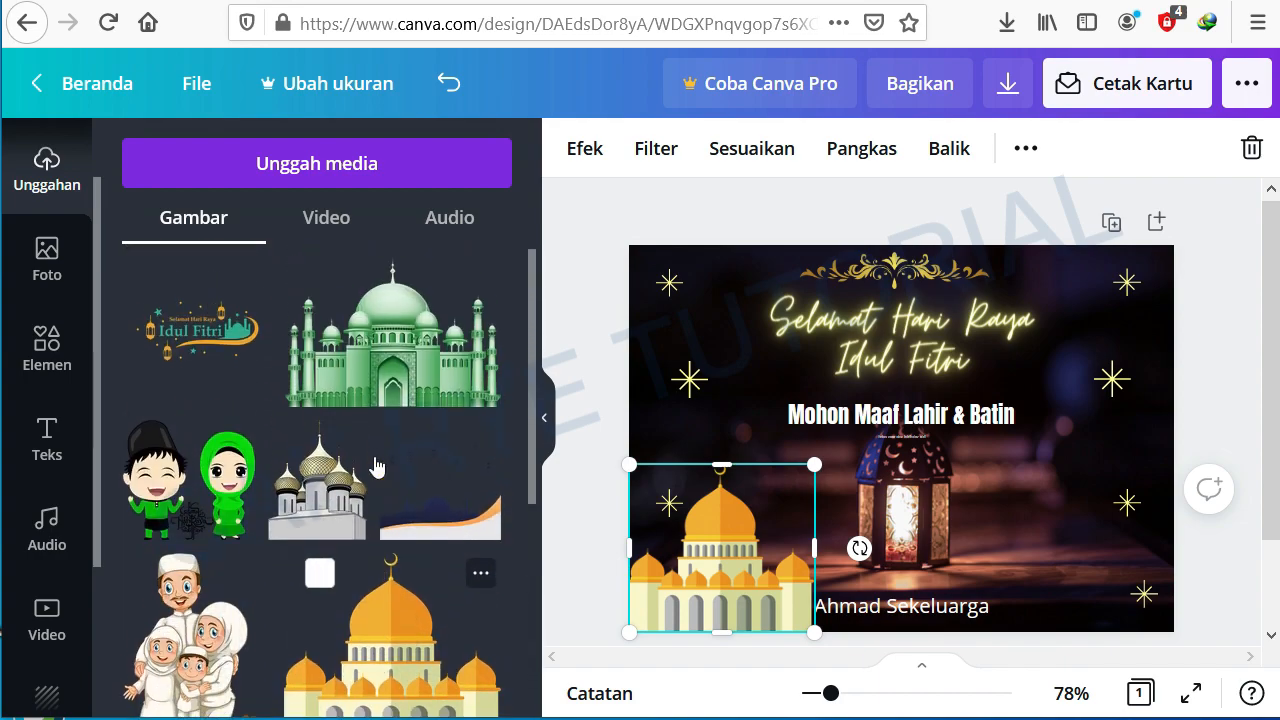
pyautogui.scroll(-2, 375, 465)
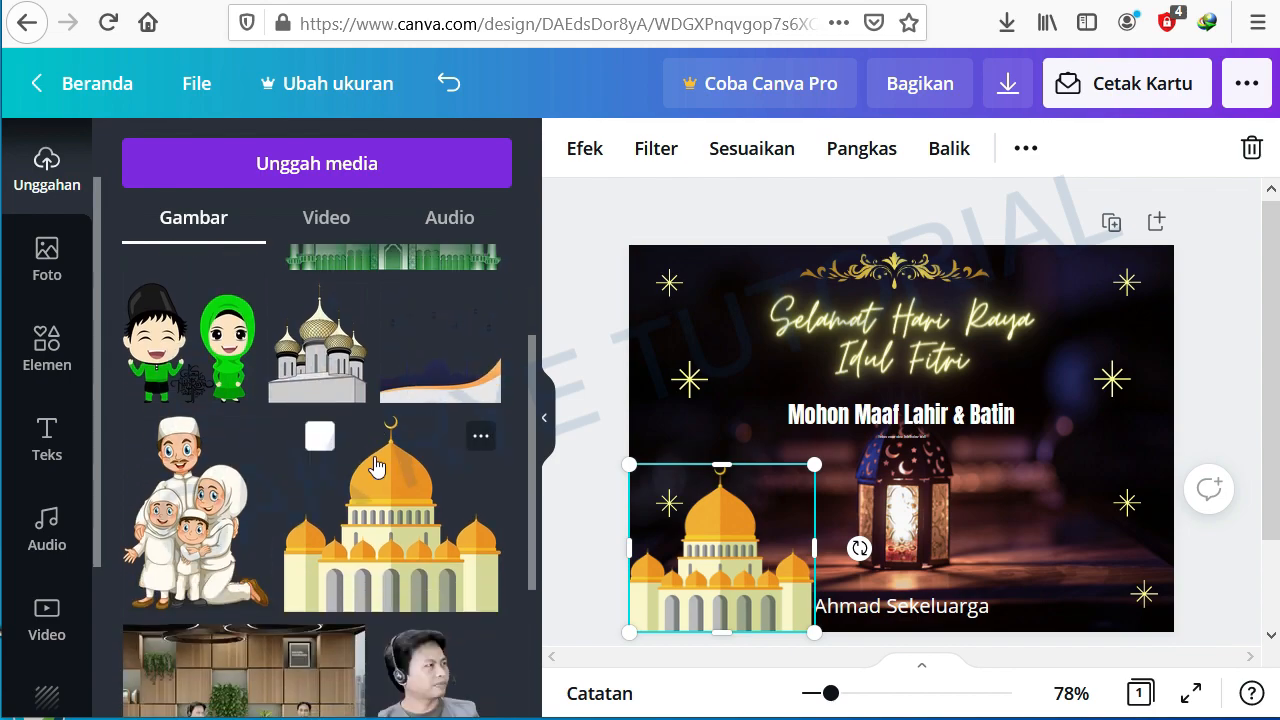
pyautogui.click(189, 519)
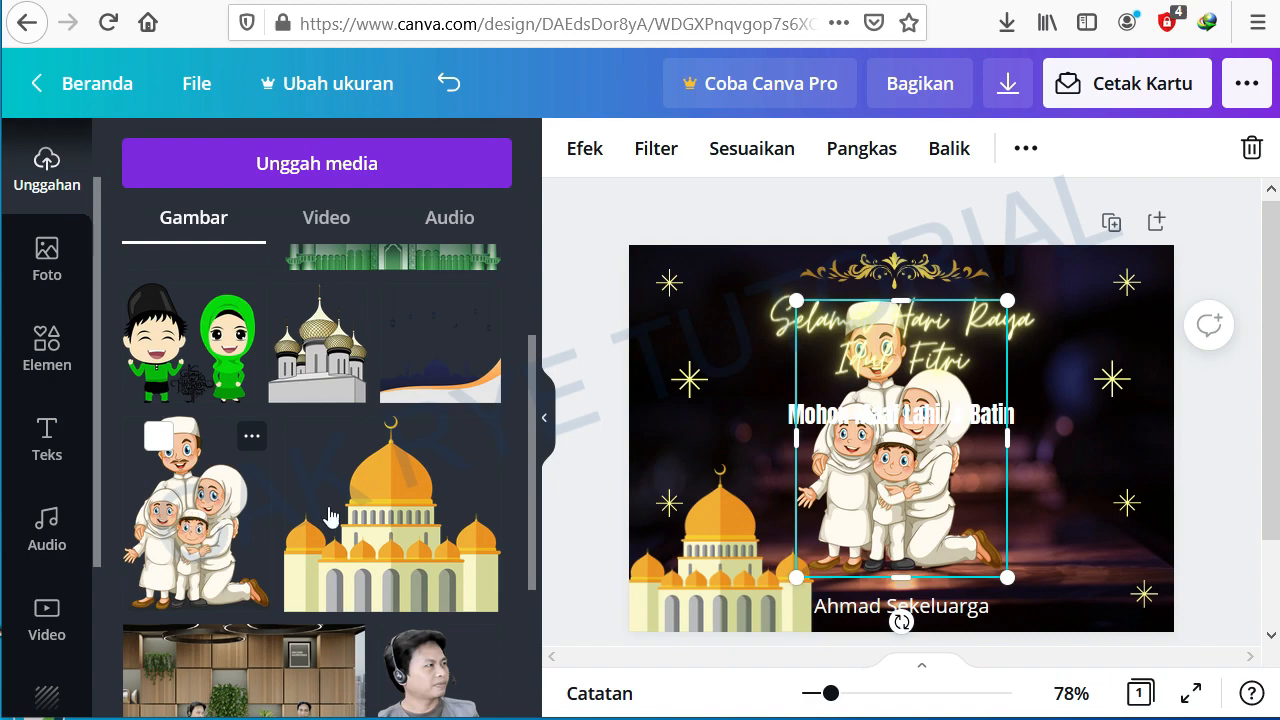
pyautogui.moveTo(795, 290); pyautogui.dragTo(886, 414)
pyautogui.moveTo(916, 479); pyautogui.dragTo(1085, 540)
pyautogui.moveTo(1056, 476); pyautogui.dragTo(1014, 420)
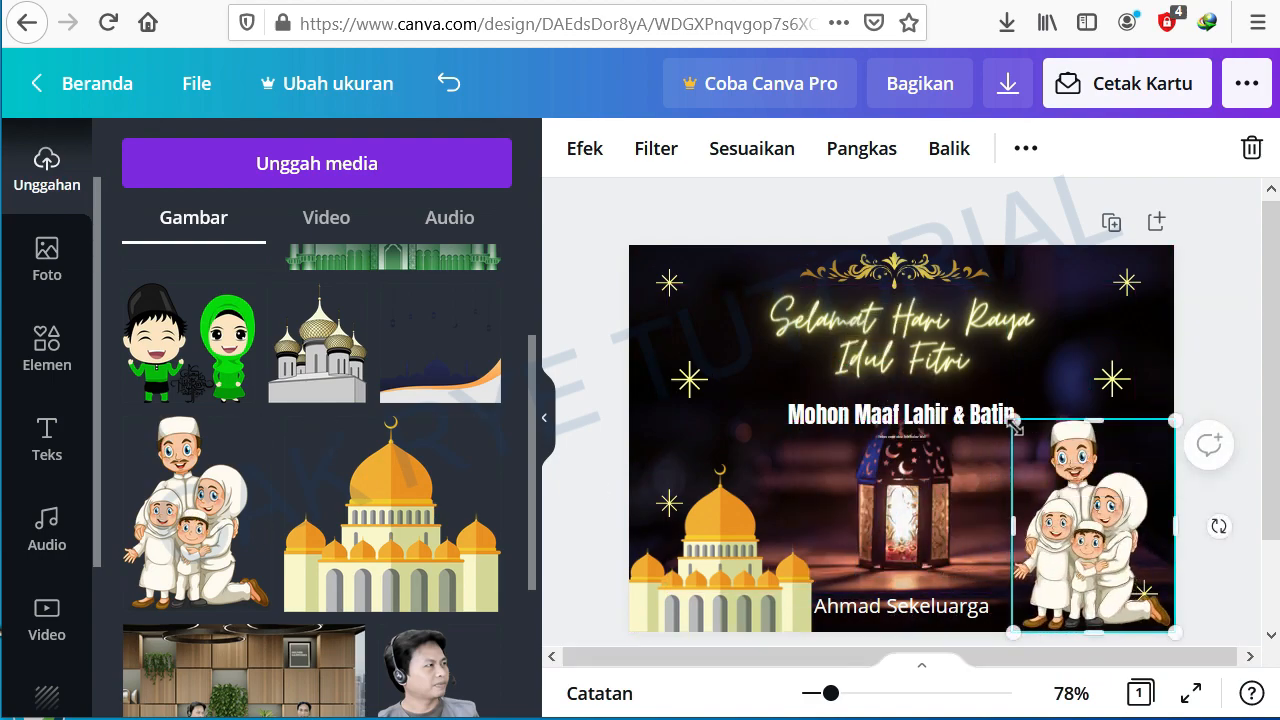
# Step: Shift the 'Ahmad Sekeluarga' signature text slightly right, between the mosque and the family illustration
pyautogui.click(686, 218)
pyautogui.moveTo(907, 604); pyautogui.dragTo(924, 604)
pyautogui.moveTo(830, 595); pyautogui.dragTo(850, 599)
pyautogui.moveTo(948, 617); pyautogui.dragTo(932, 618)
pyautogui.click(586, 364)
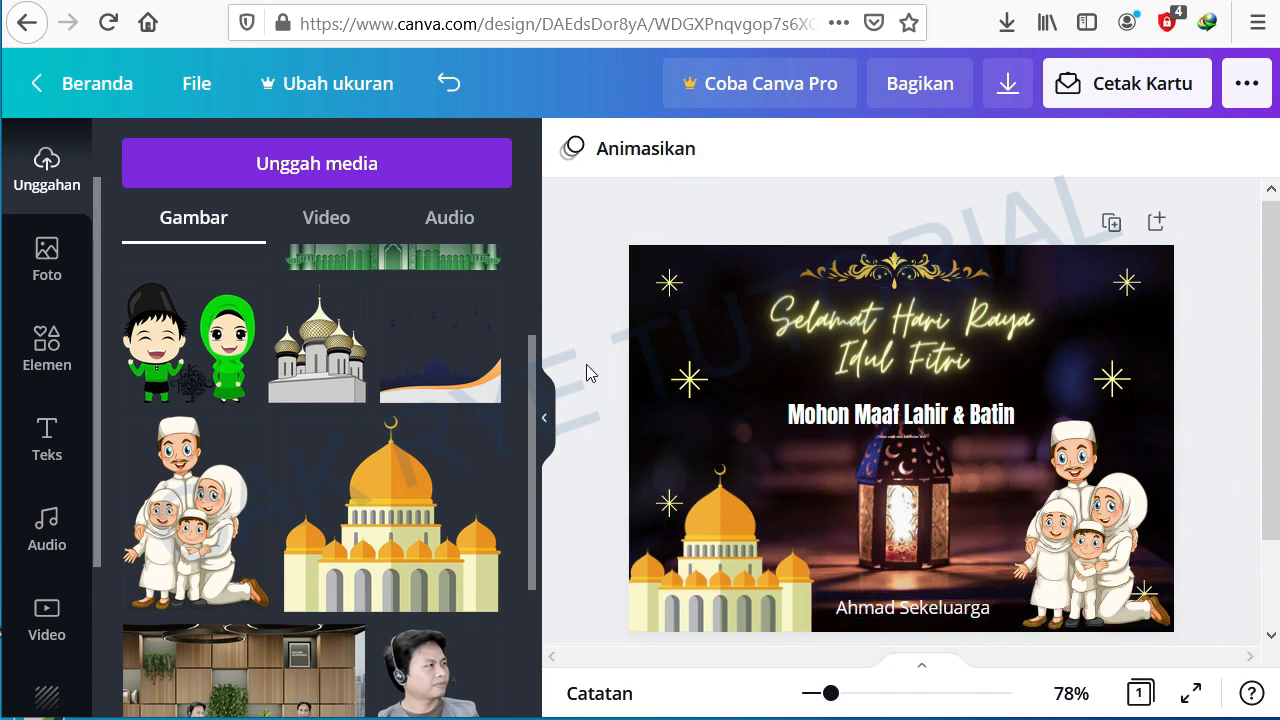
# Step: Widen the 'Selamat Hari Raya Idul Fitri' text box on both sides to span the card
pyautogui.click(881, 354)
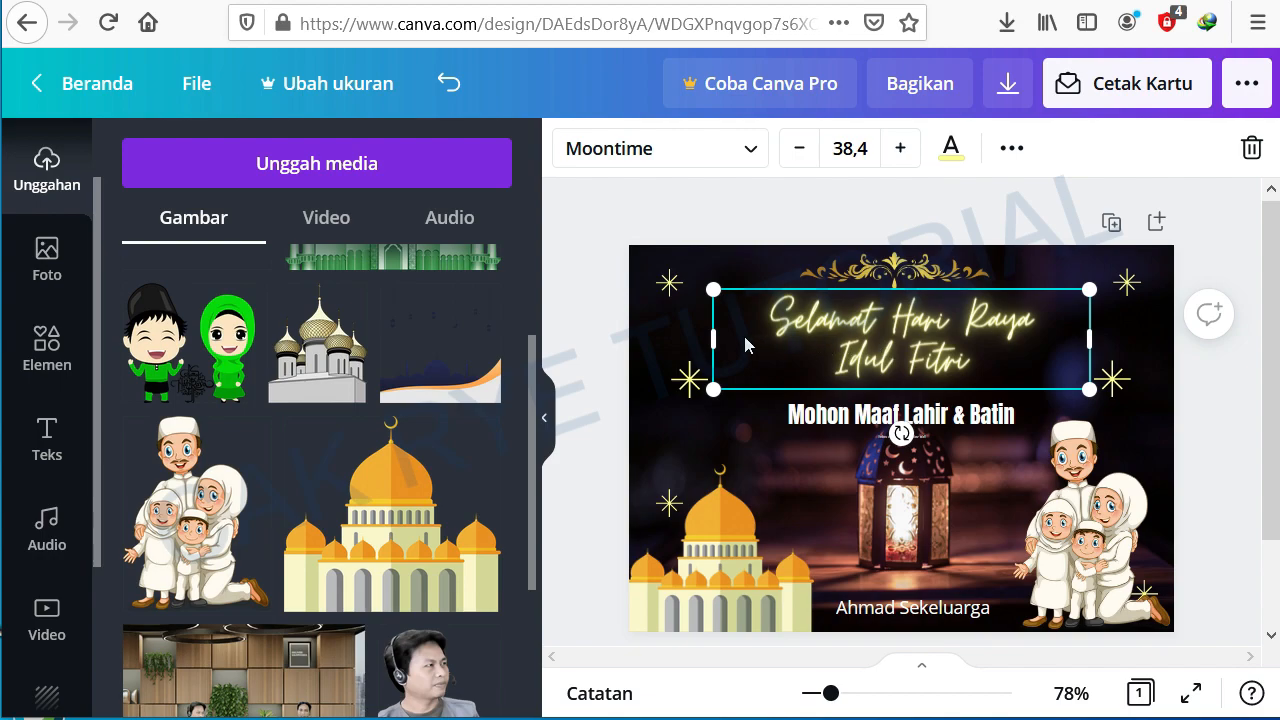
pyautogui.moveTo(713, 338); pyautogui.dragTo(666, 333)
pyautogui.moveTo(1102, 333); pyautogui.dragTo(1170, 333)
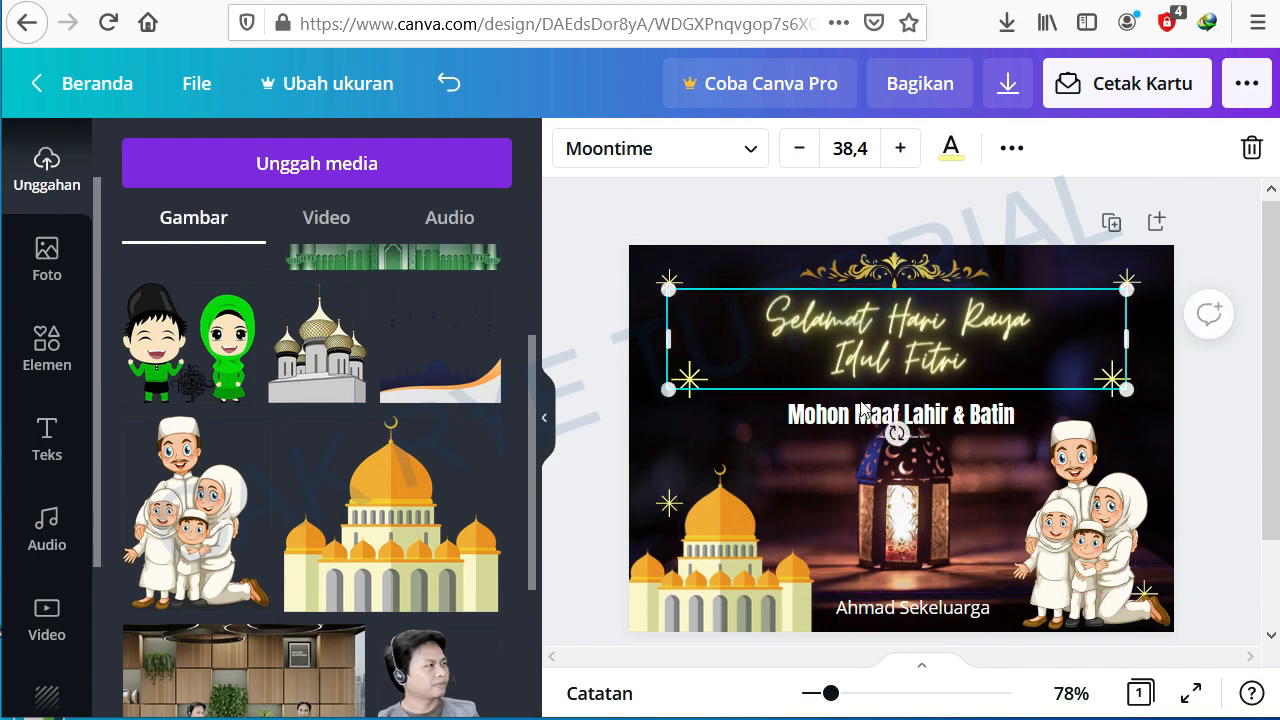
pyautogui.click(594, 340)
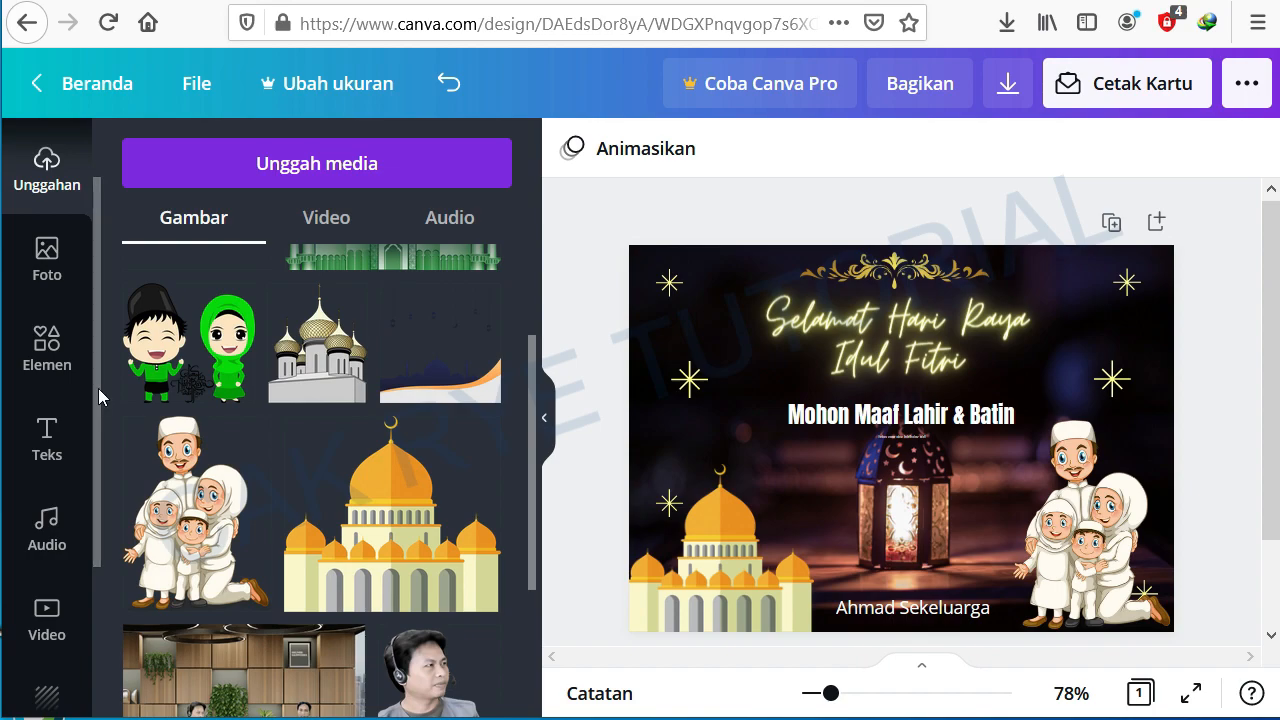
# Step: Replace the card's background with the dark blue starry-night image from the background library
pyautogui.scroll(-3, 96, 454)
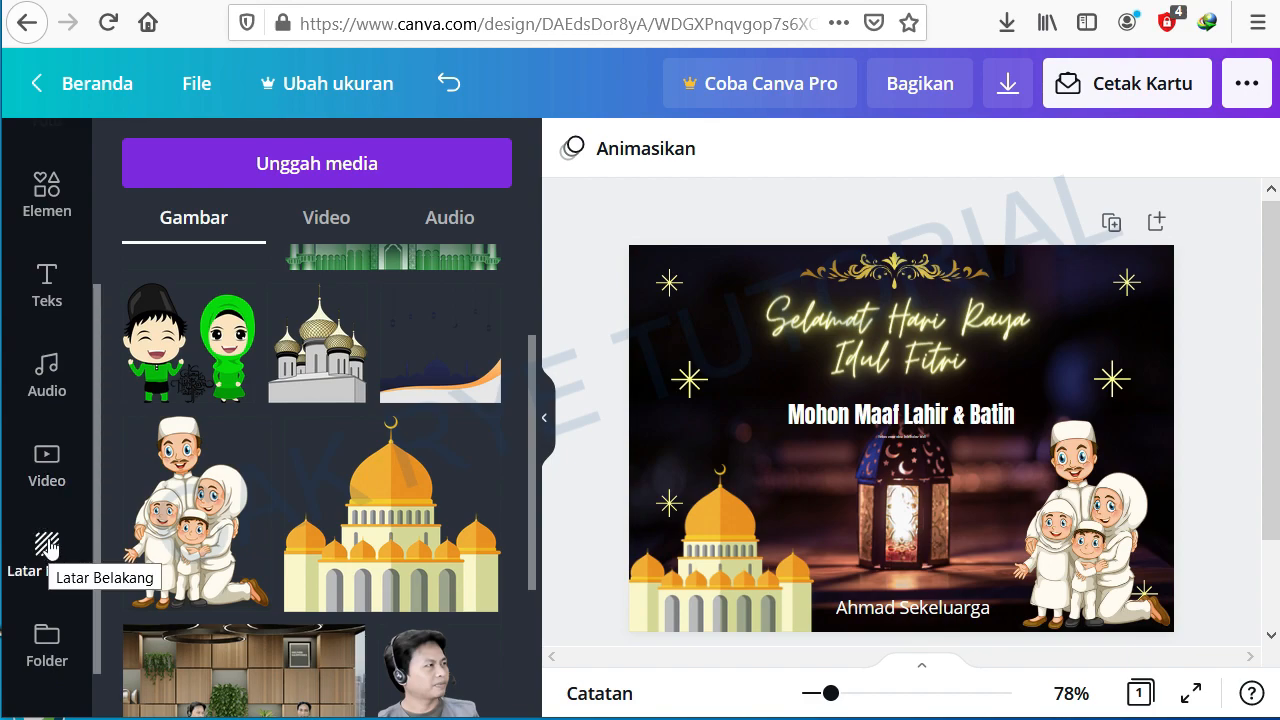
pyautogui.click(47, 545)
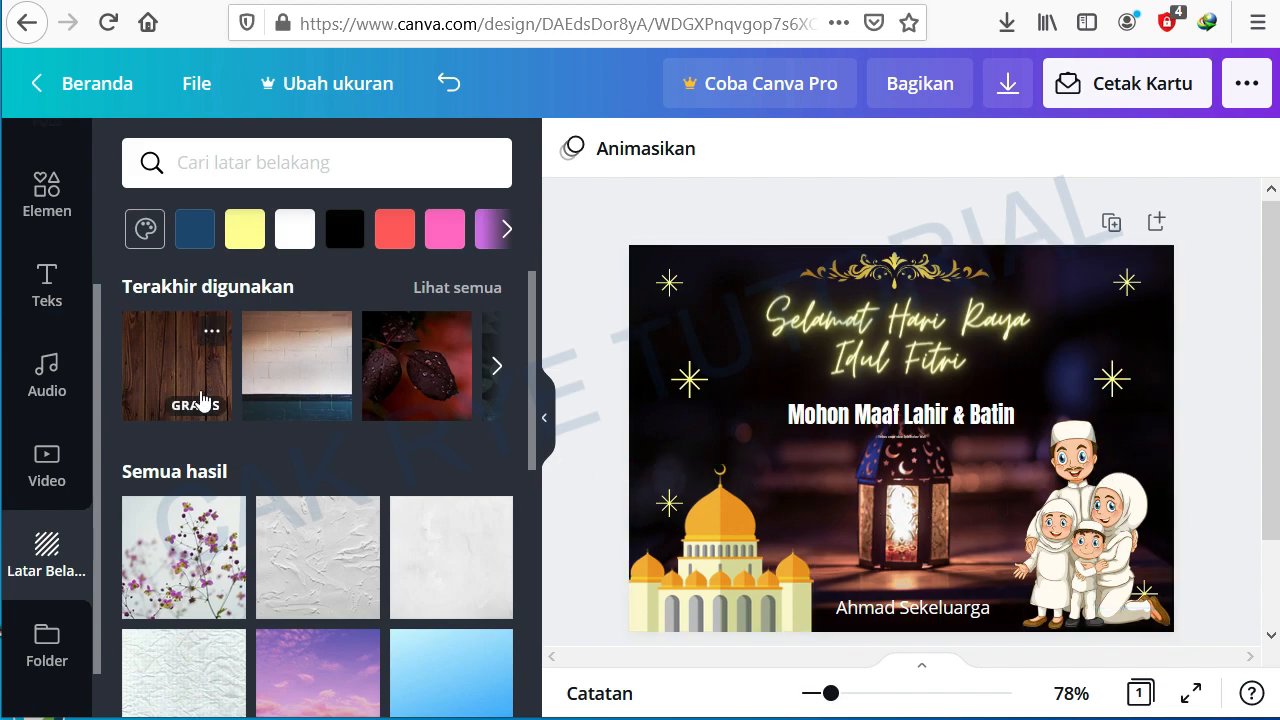
pyautogui.scroll(-5, 440, 512)
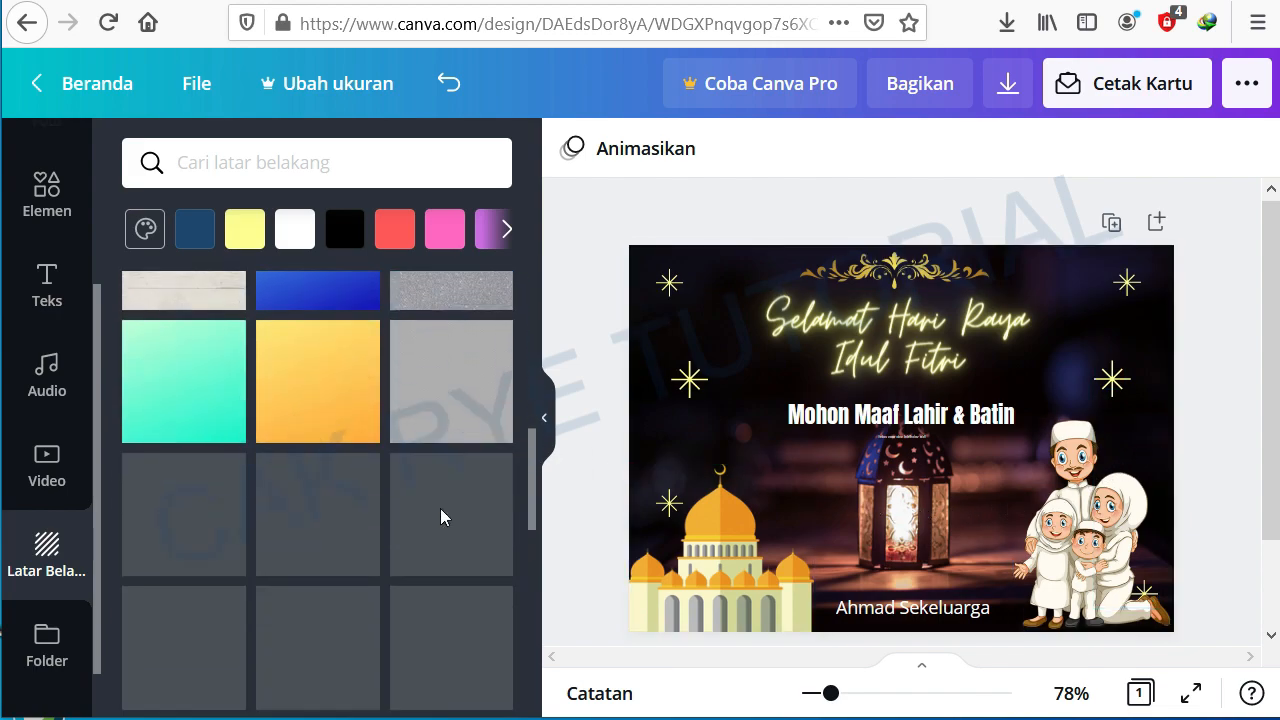
pyautogui.scroll(-2, 440, 508)
pyautogui.click(166, 472)
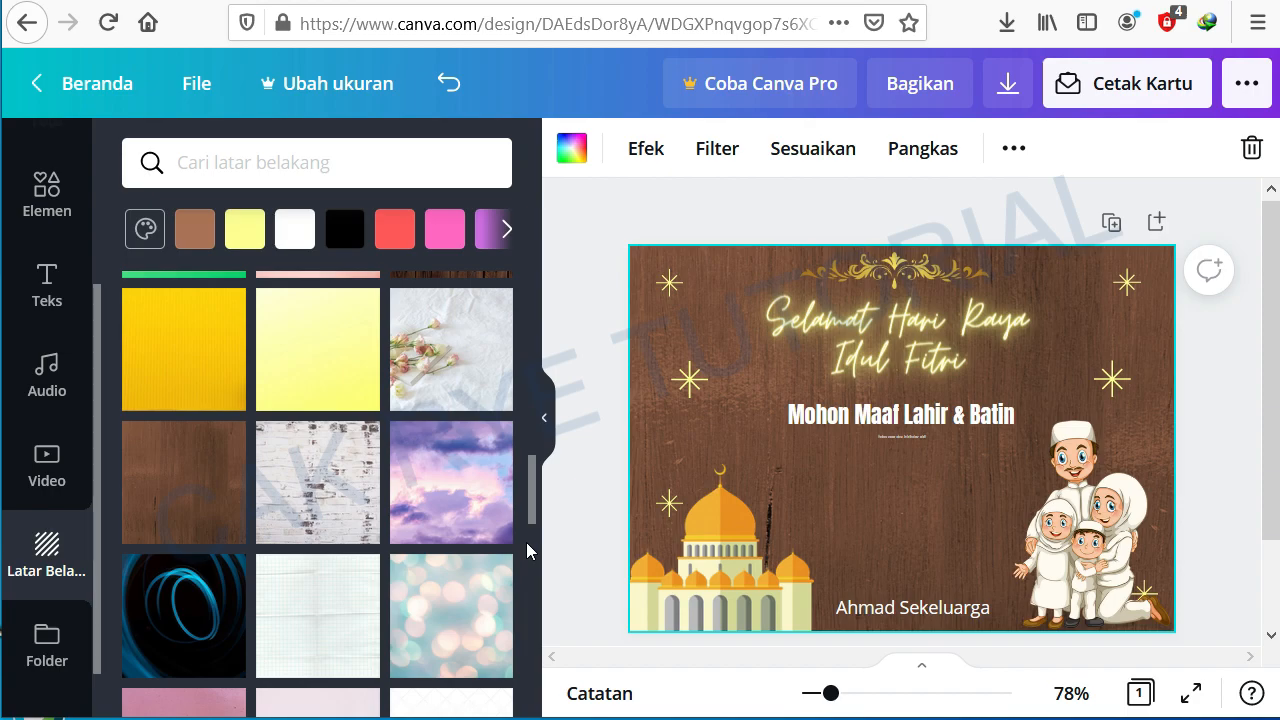
pyautogui.click(174, 607)
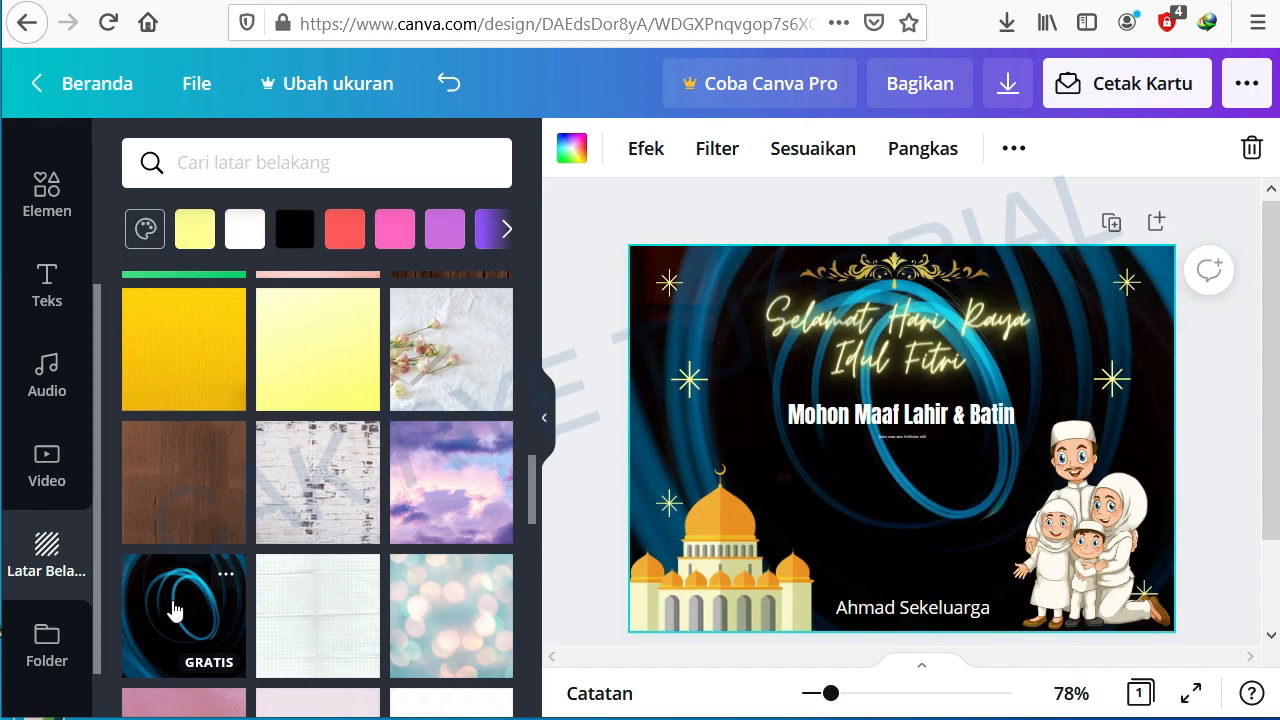
pyautogui.scroll(3, 176, 607)
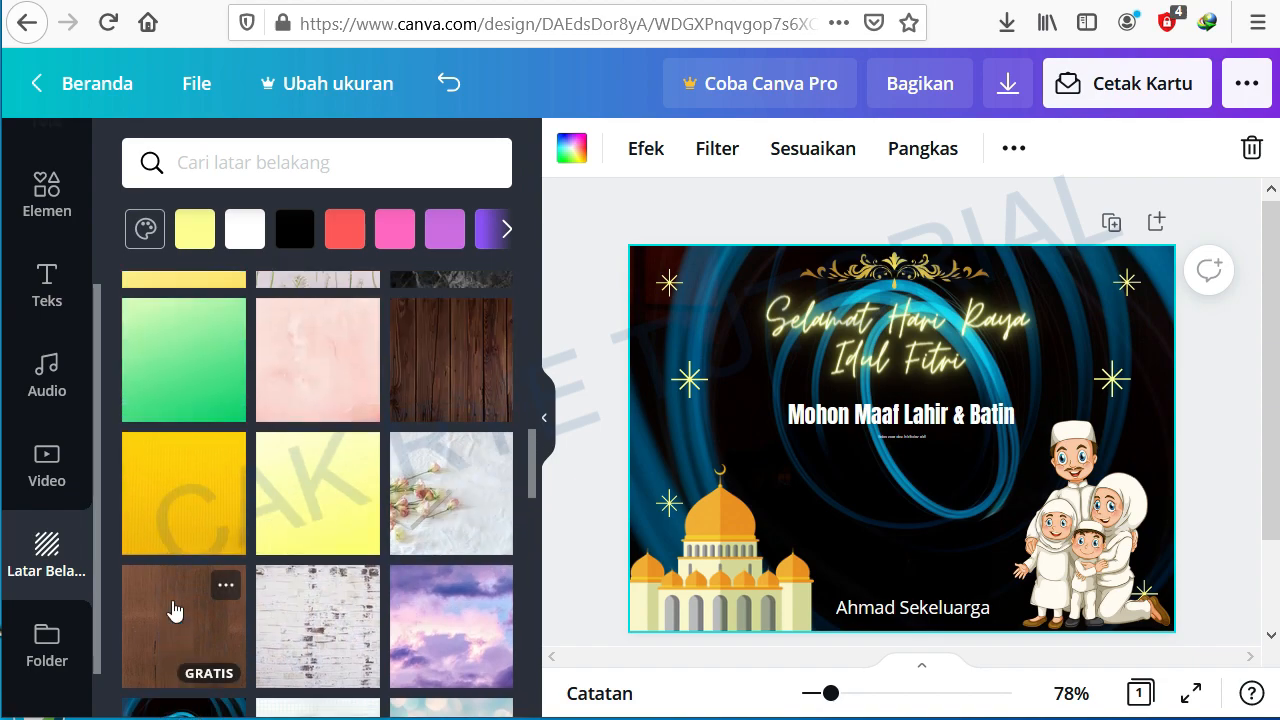
pyautogui.click(447, 508)
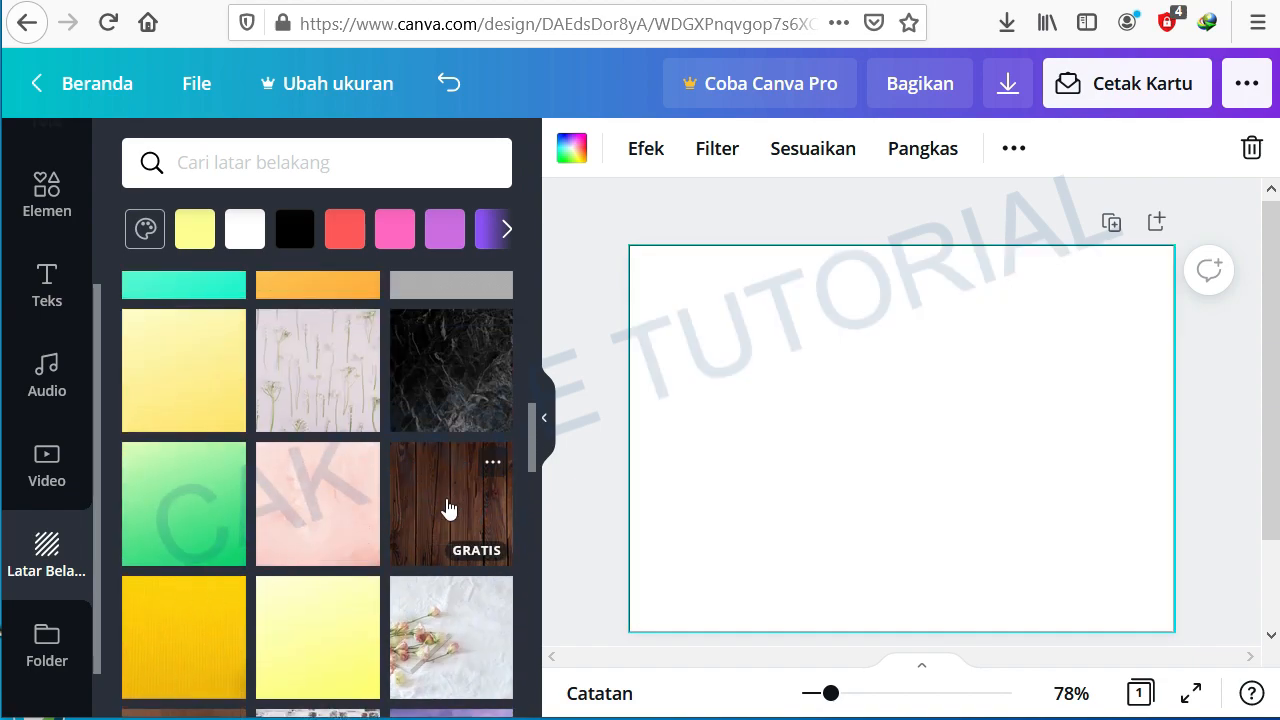
pyautogui.scroll(-5, 415, 505)
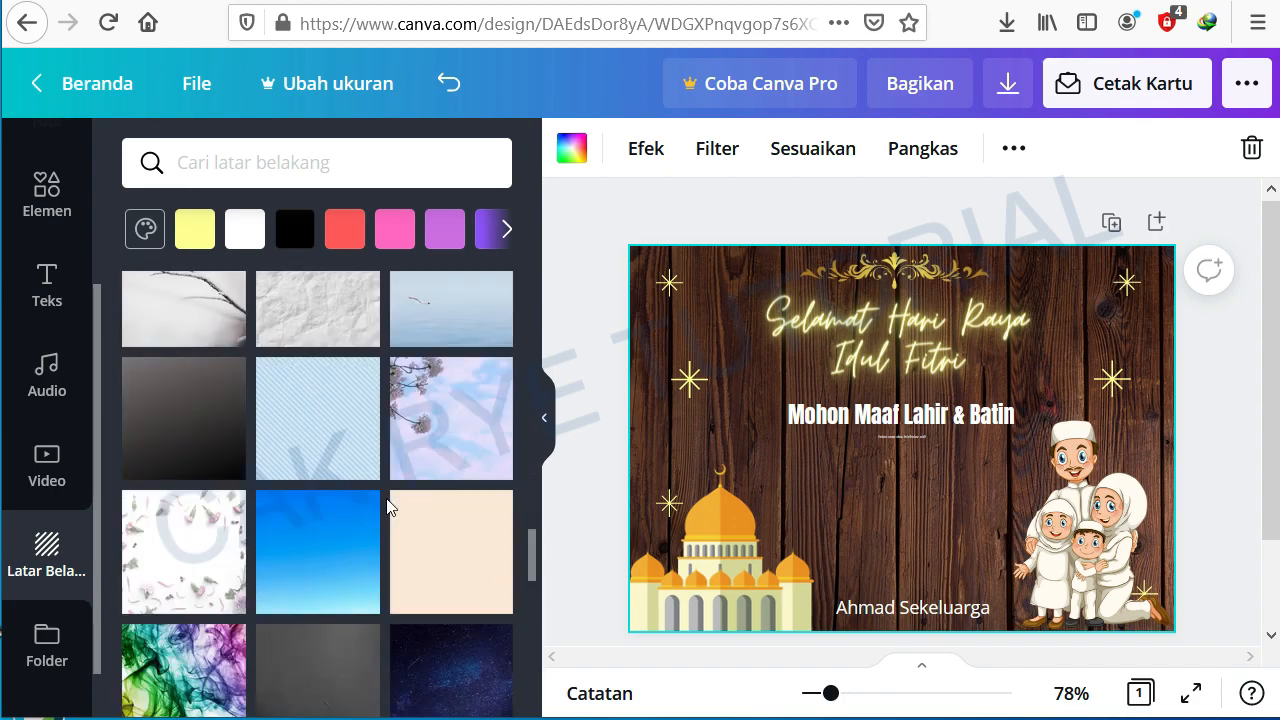
pyautogui.scroll(1, 388, 507)
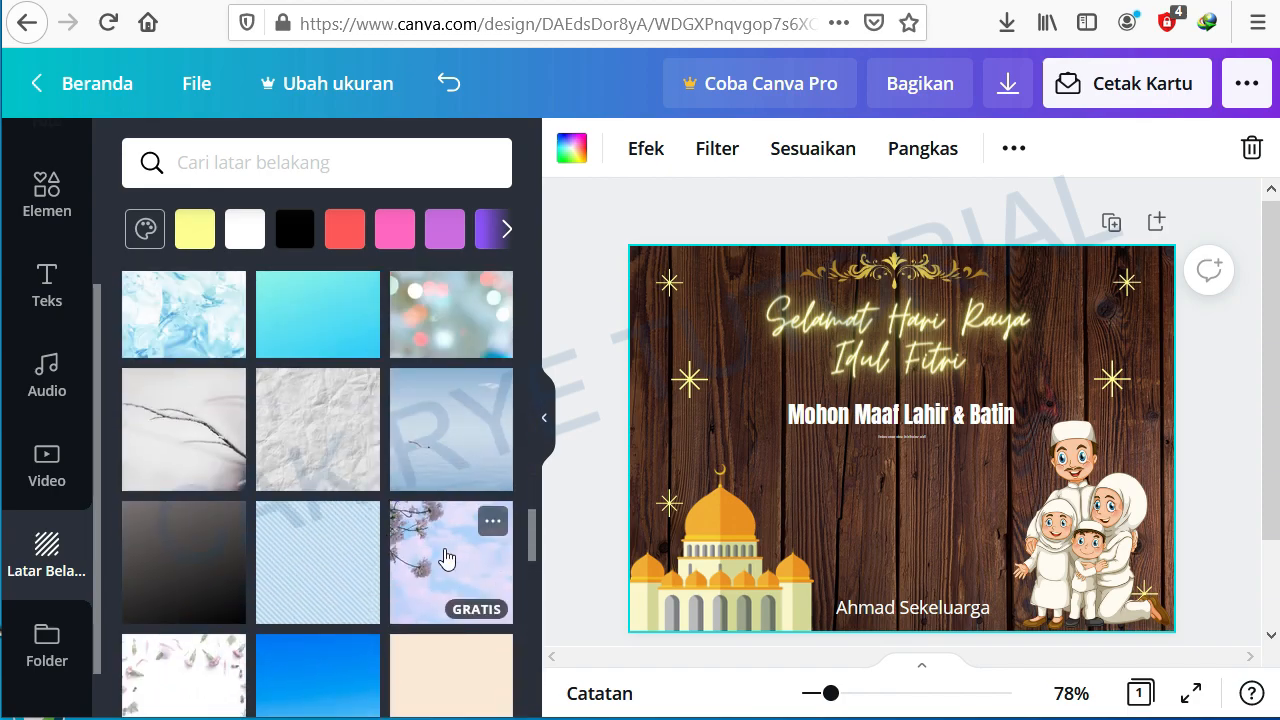
pyautogui.scroll(-3, 400, 545)
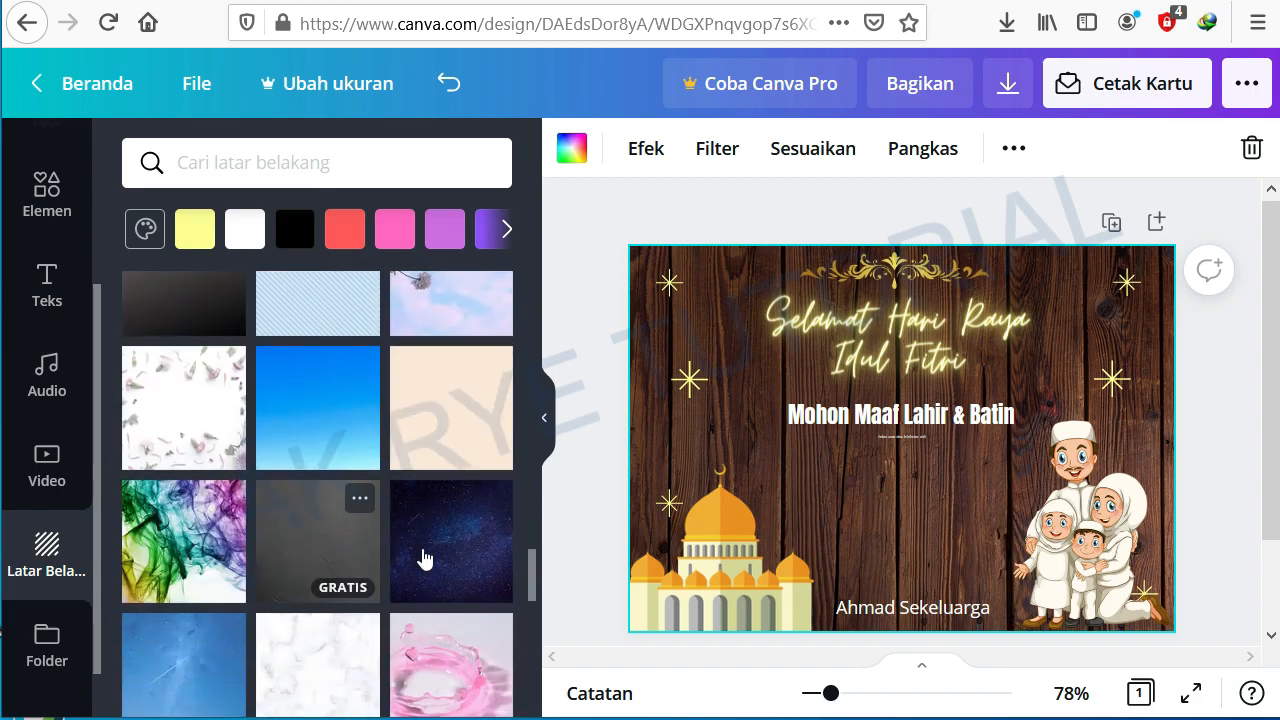
pyautogui.click(421, 543)
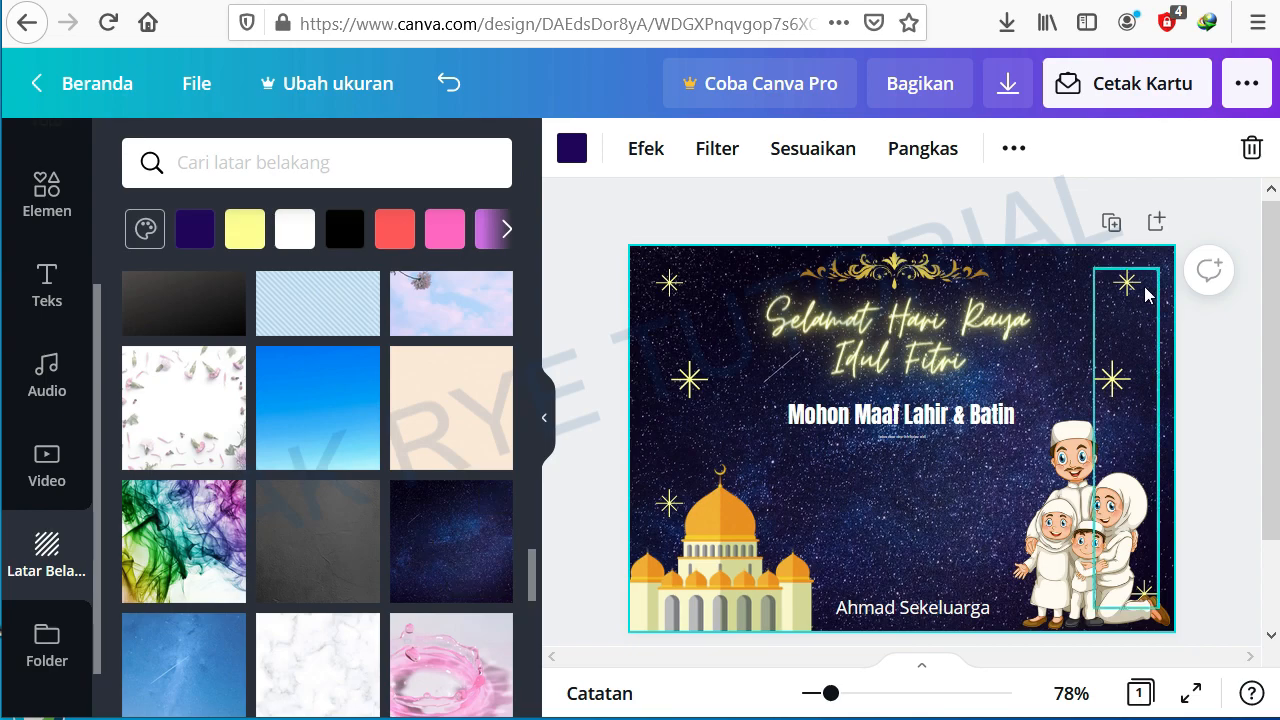
# Step: Download the card as a JPG file and save it to disk
pyautogui.click(1007, 86)
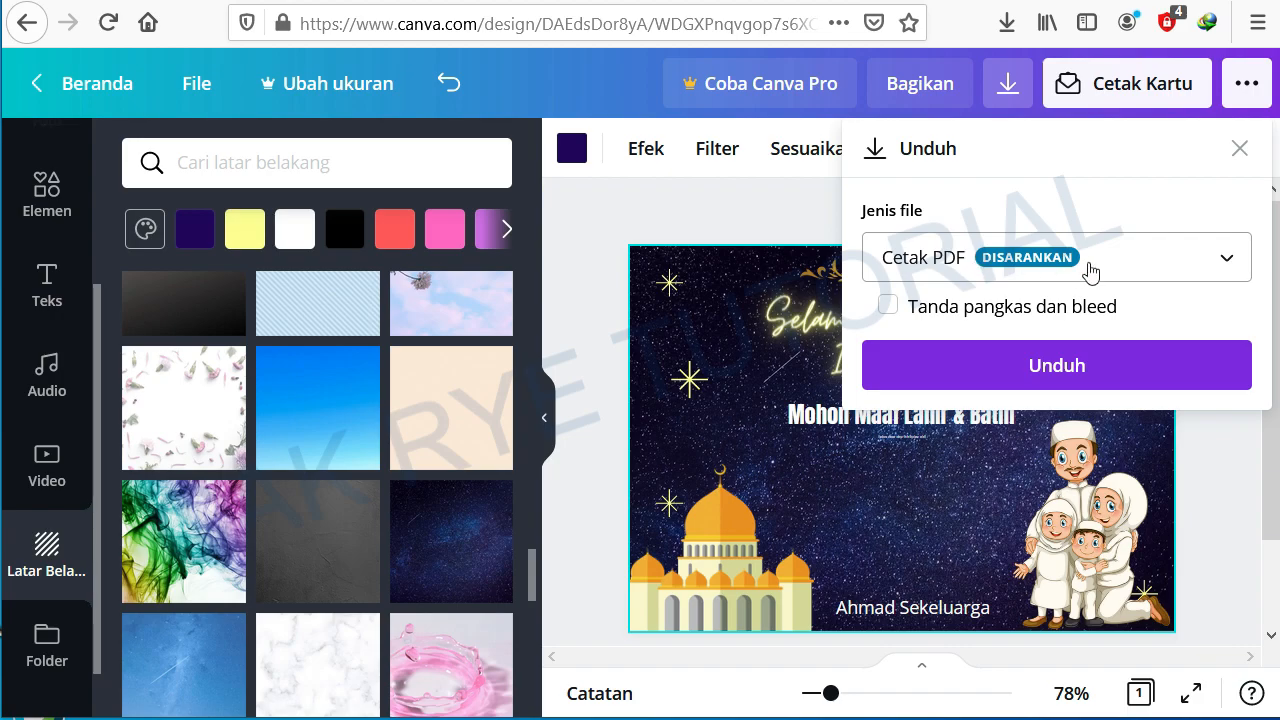
pyautogui.click(1228, 259)
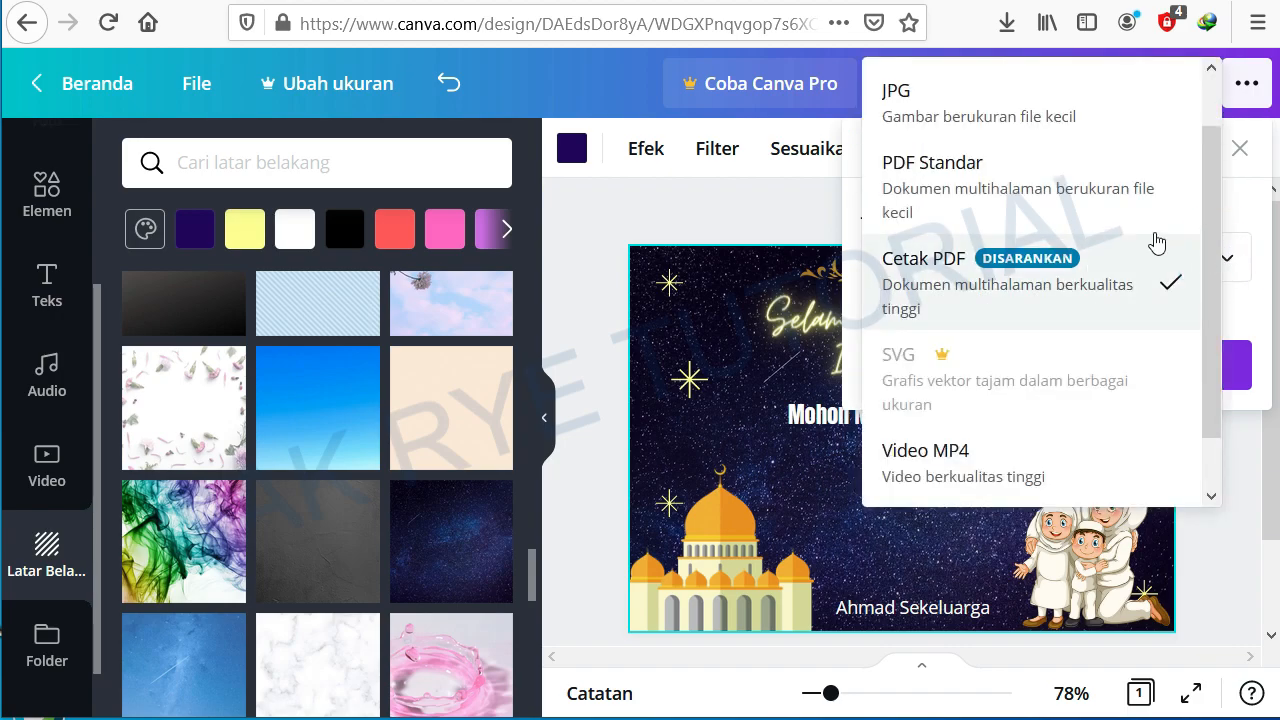
pyautogui.scroll(1, 1100, 215)
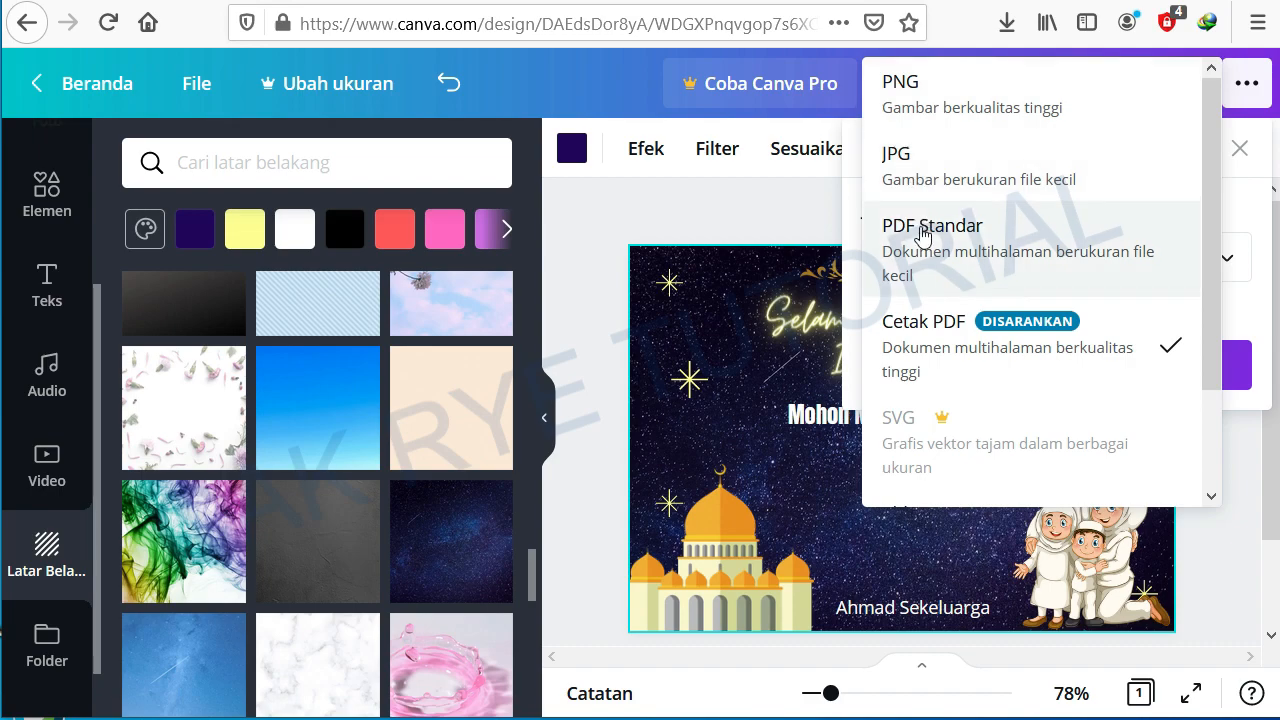
pyautogui.scroll(-2, 920, 240)
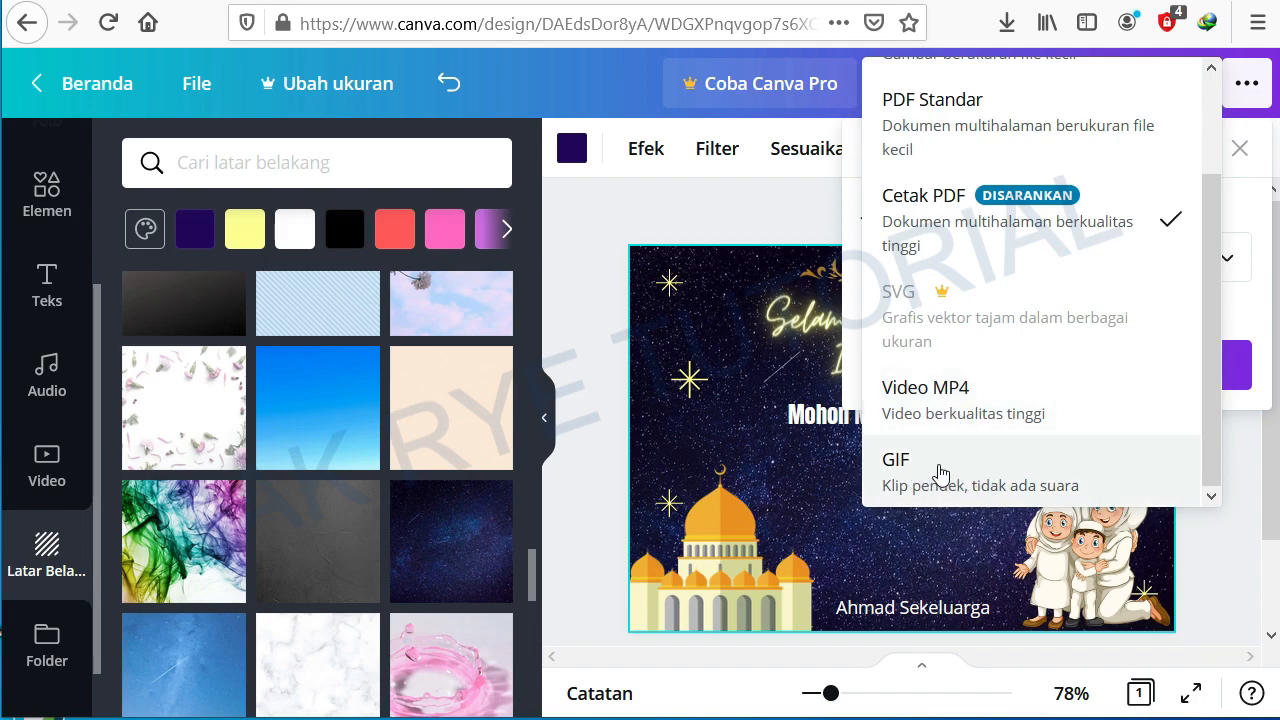
pyautogui.scroll(3, 949, 283)
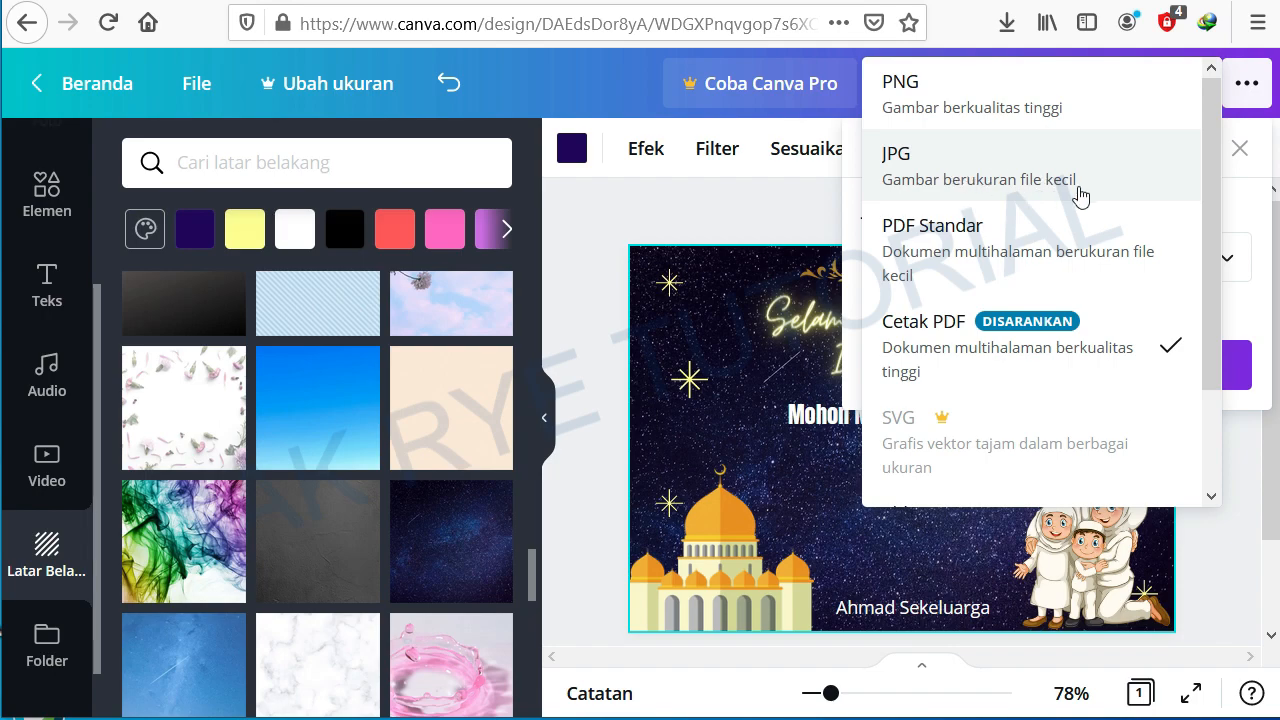
pyautogui.click(984, 170)
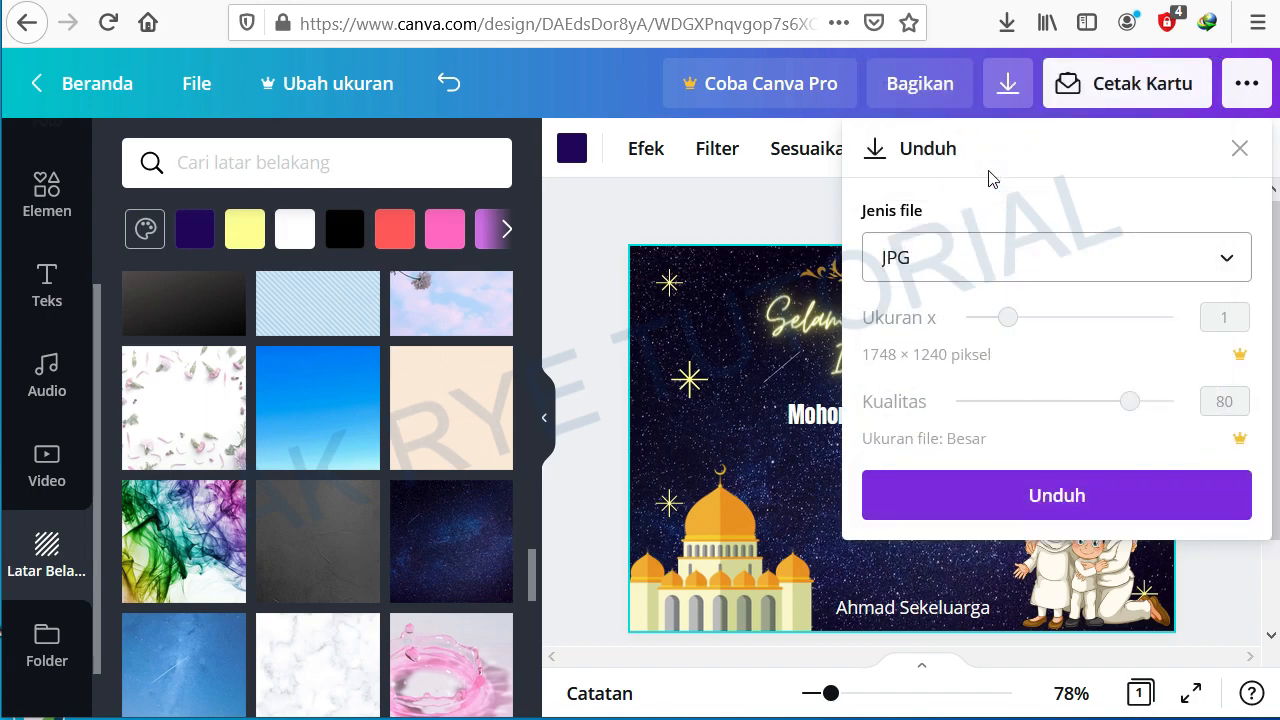
pyautogui.click(1053, 496)
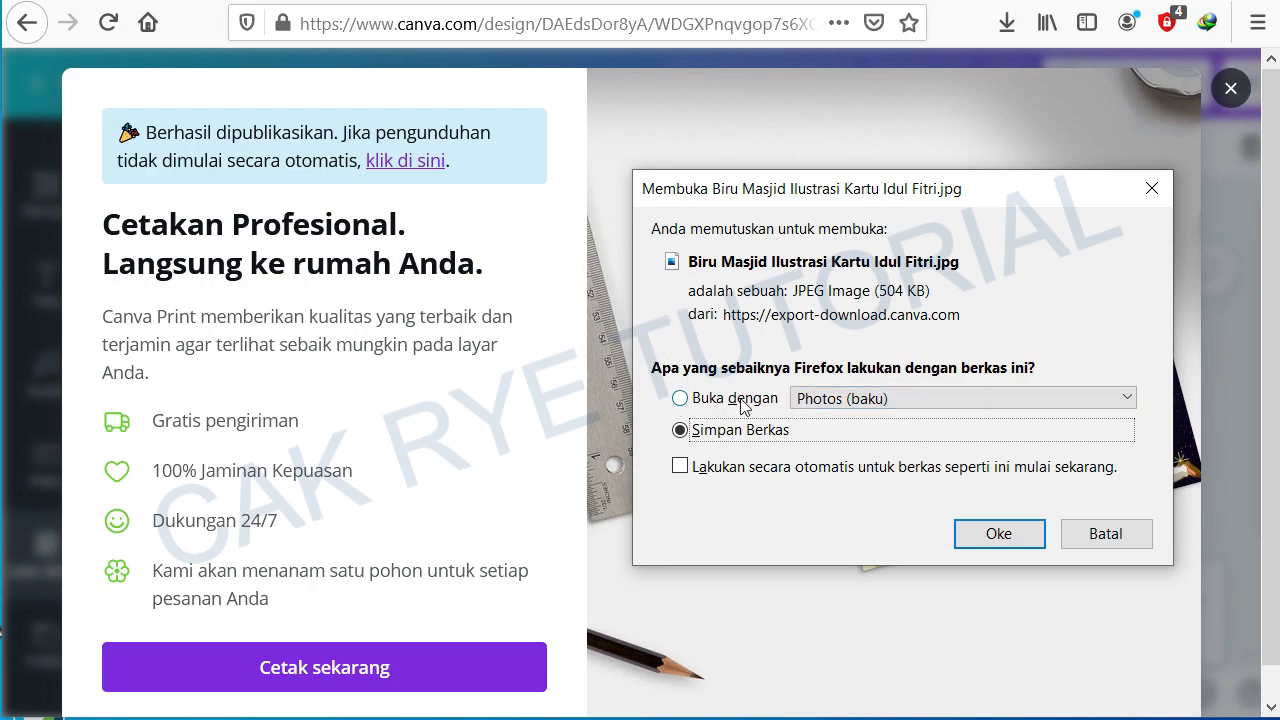
pyautogui.click(1000, 534)
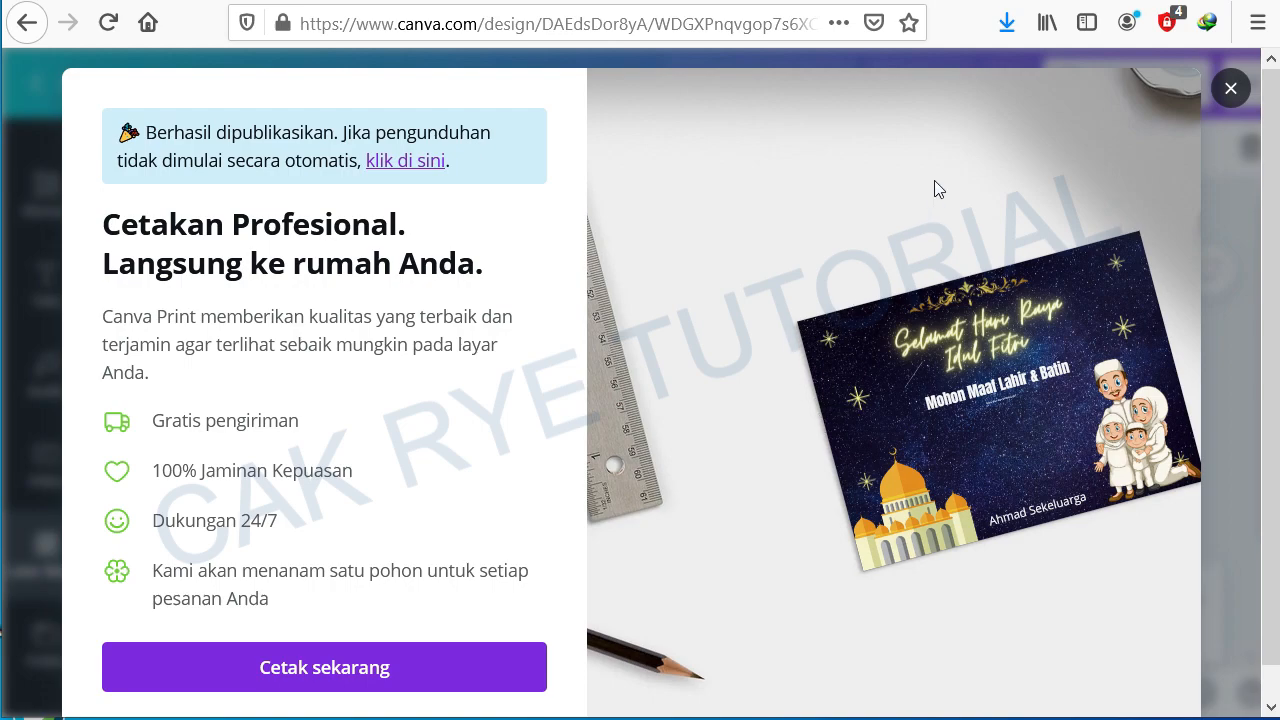
# Step: Open the downloaded 'Biru Masjid Ilustrasi Kartu Idul Fitri' JPG from the browser downloads to preview it, and close the print offer
pyautogui.click(1008, 24)
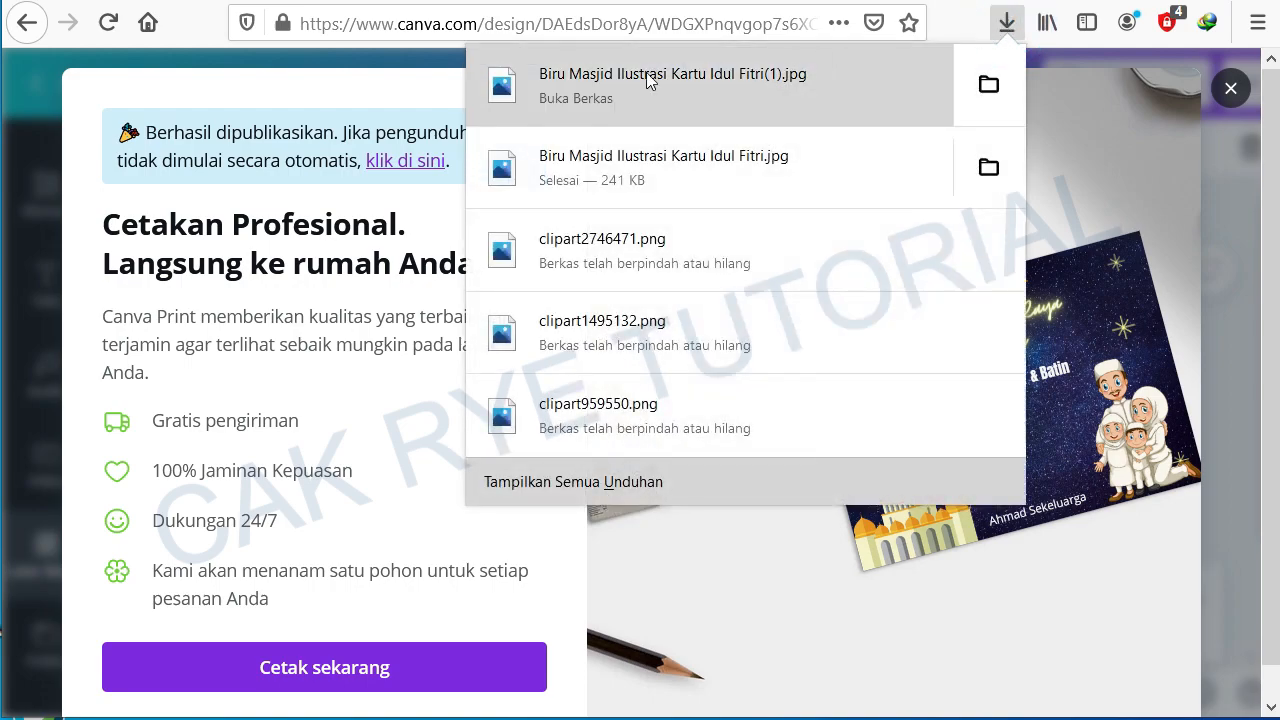
pyautogui.click(616, 80)
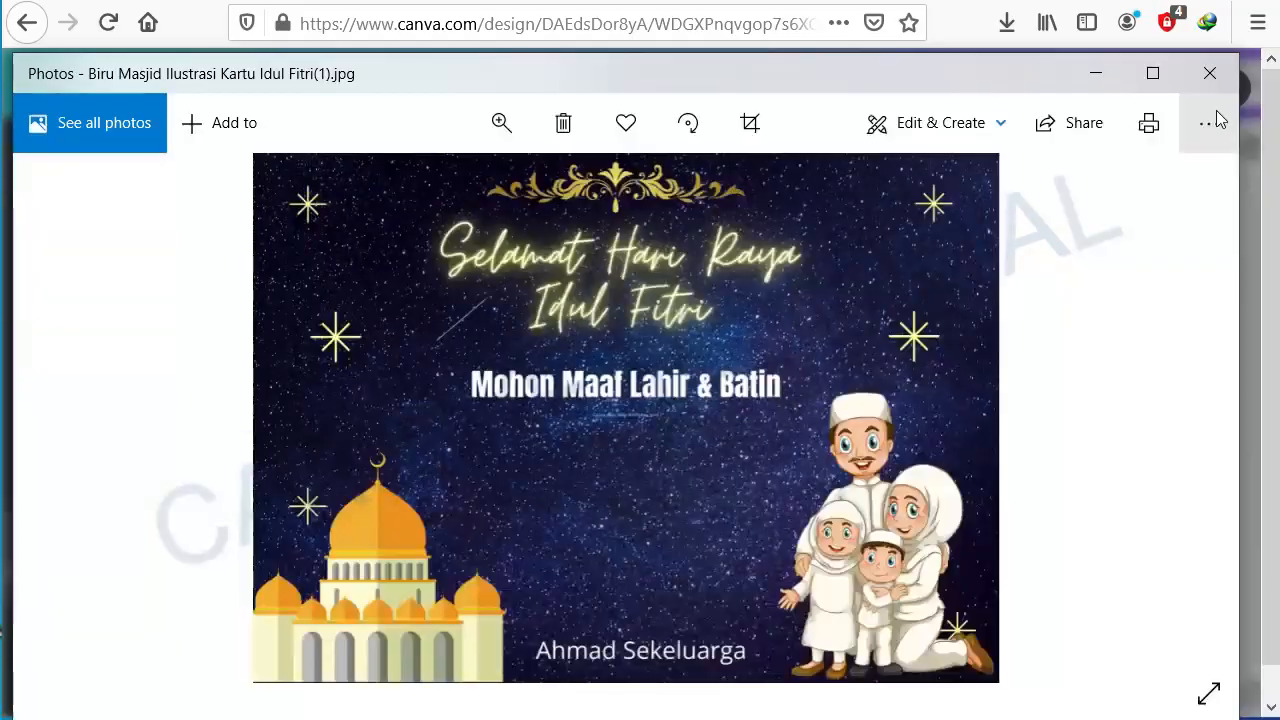
pyautogui.click(1210, 80)
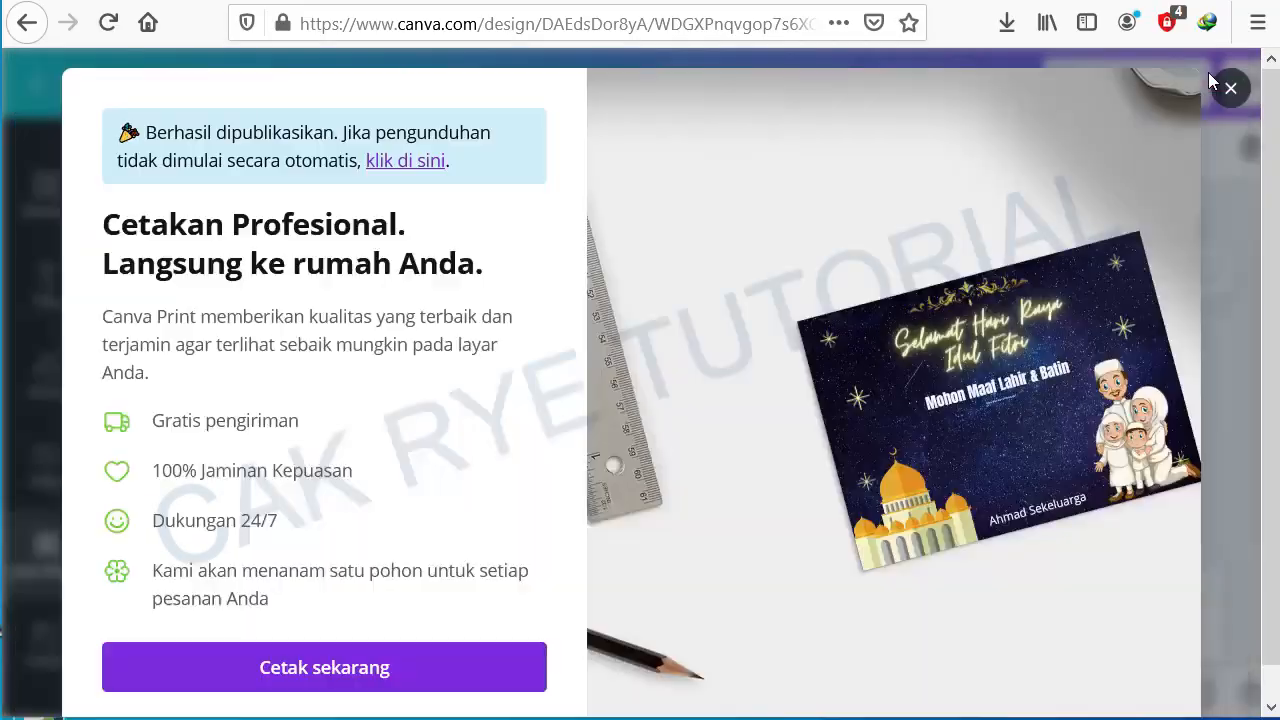
pyautogui.click(1230, 88)
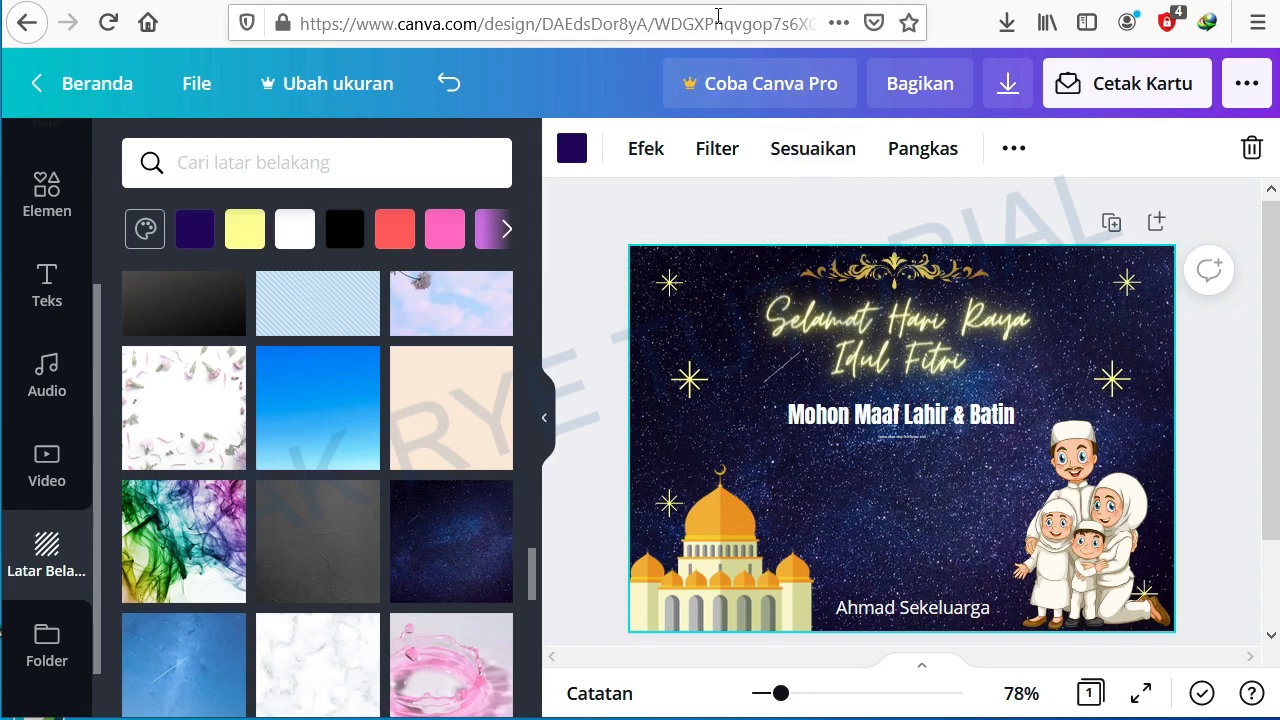
# Step: Leave the card design for the Canva home page and log out of the Canva account
pyautogui.click(69, 86)
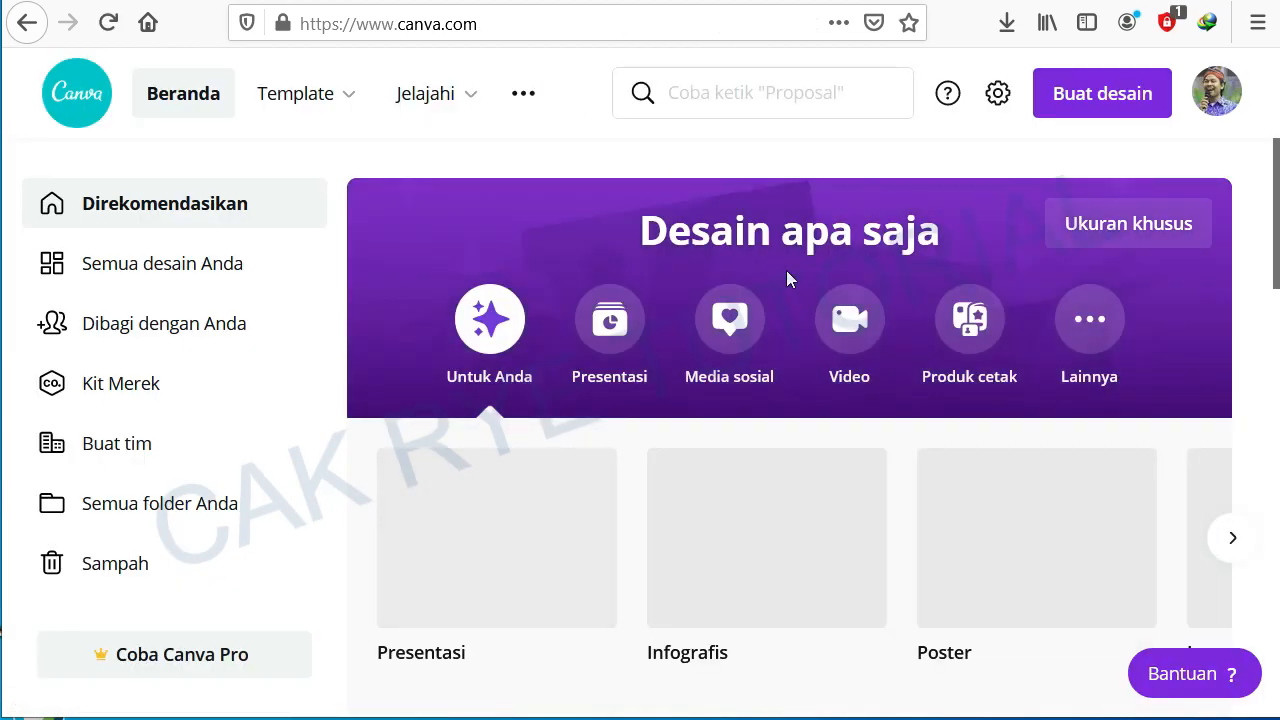
pyautogui.click(1220, 93)
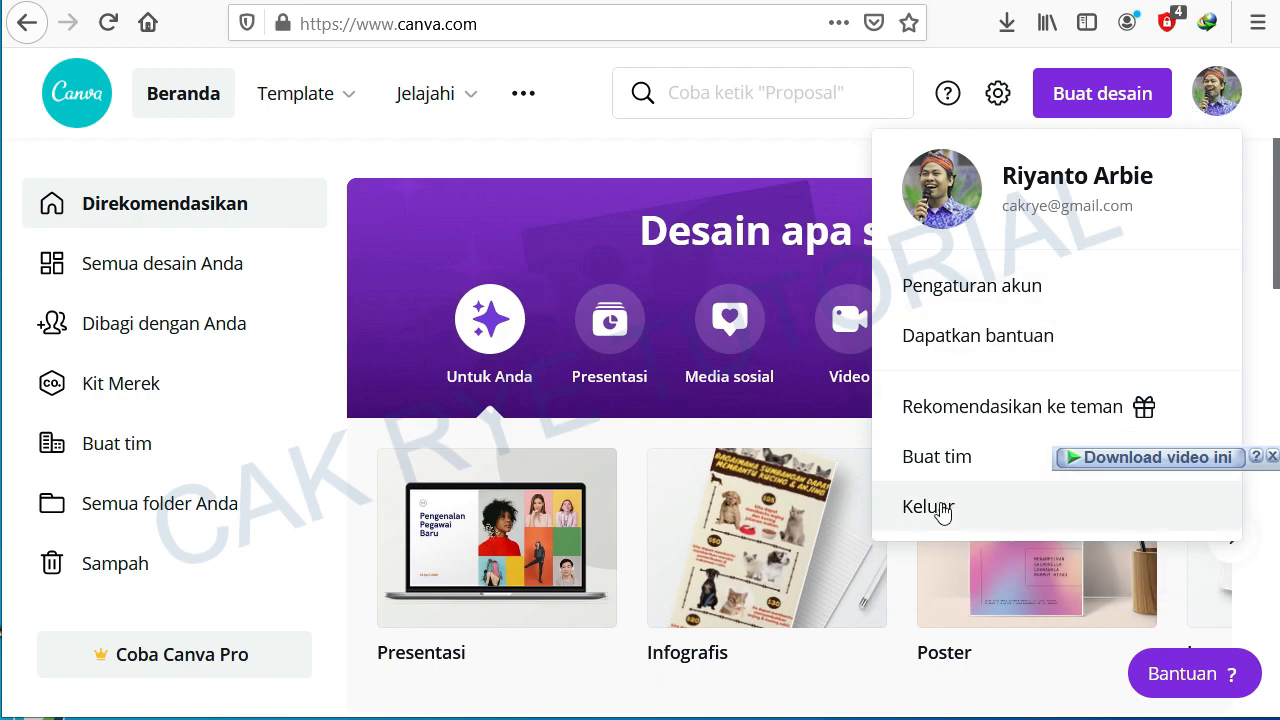
pyautogui.click(940, 508)
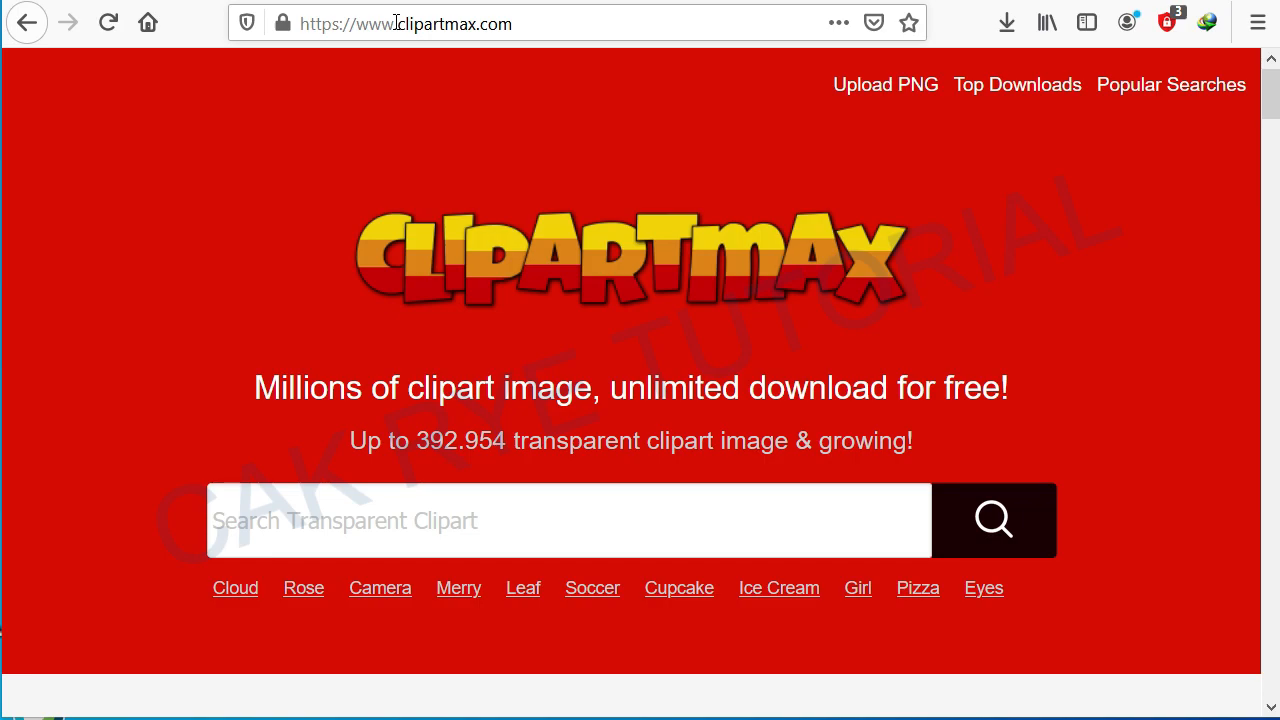
# Step: Search Clipartmax for 'Family Muslim' clipart
pyautogui.click(392, 522)
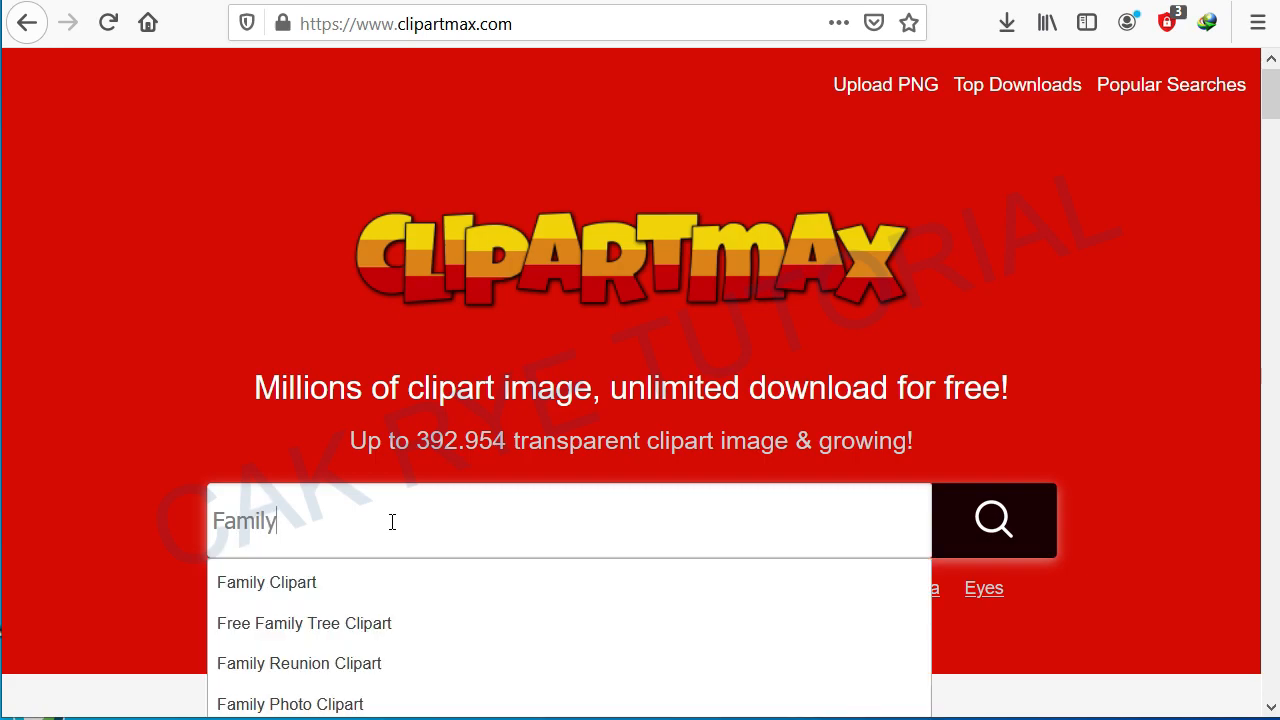
pyautogui.press('Return')
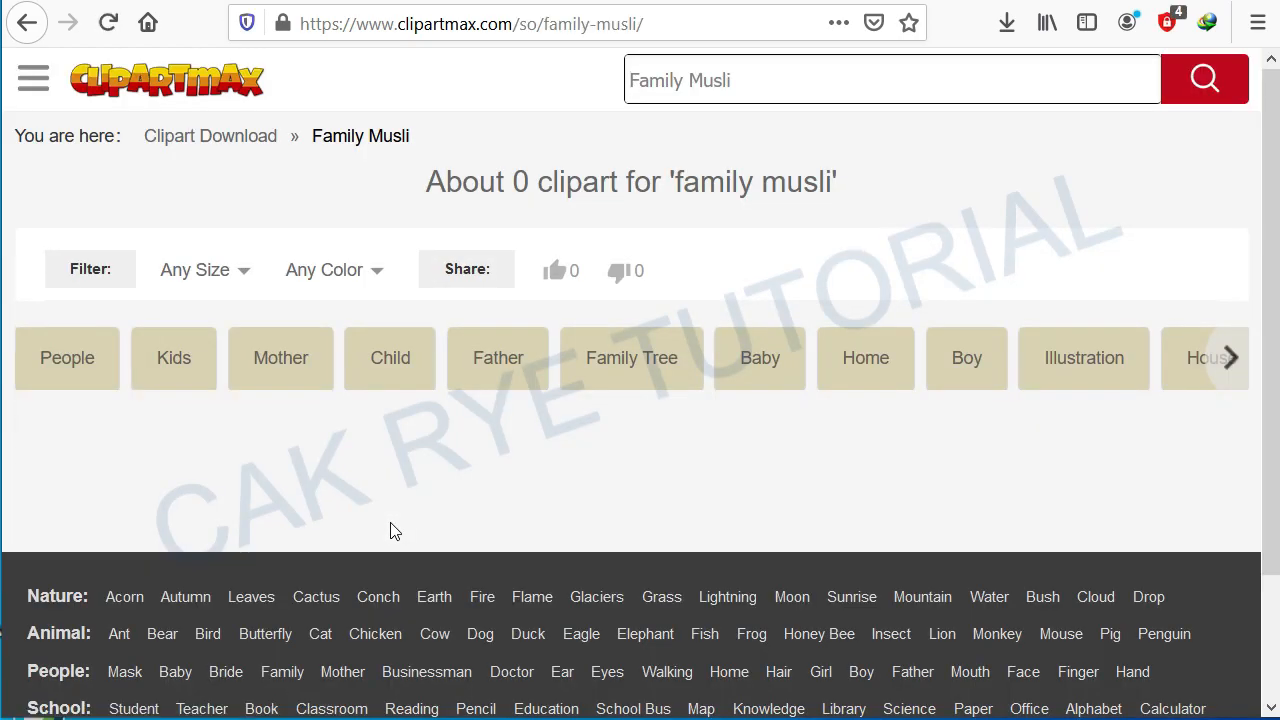
pyautogui.click(761, 80)
pyautogui.write('m')
pyautogui.press('Return')
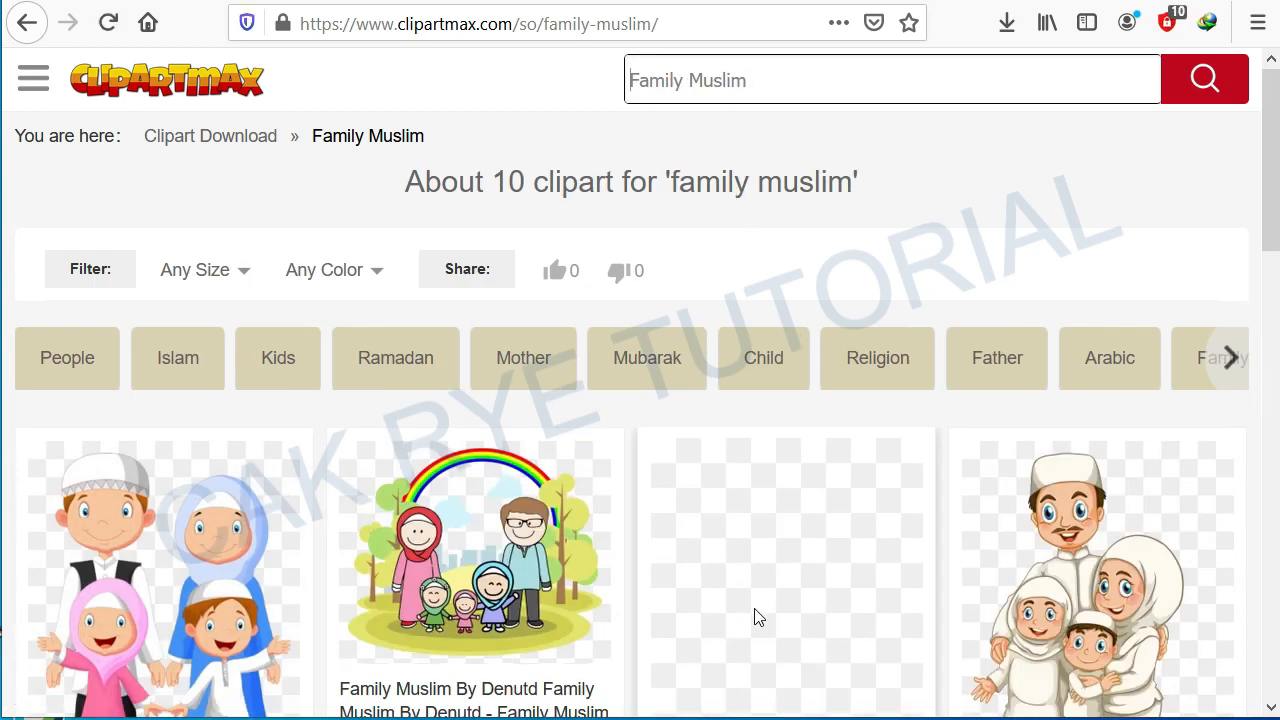
# Step: Browse the 'Family Muslim' clipart results for a suitable family image
pyautogui.scroll(-3, 757, 614)
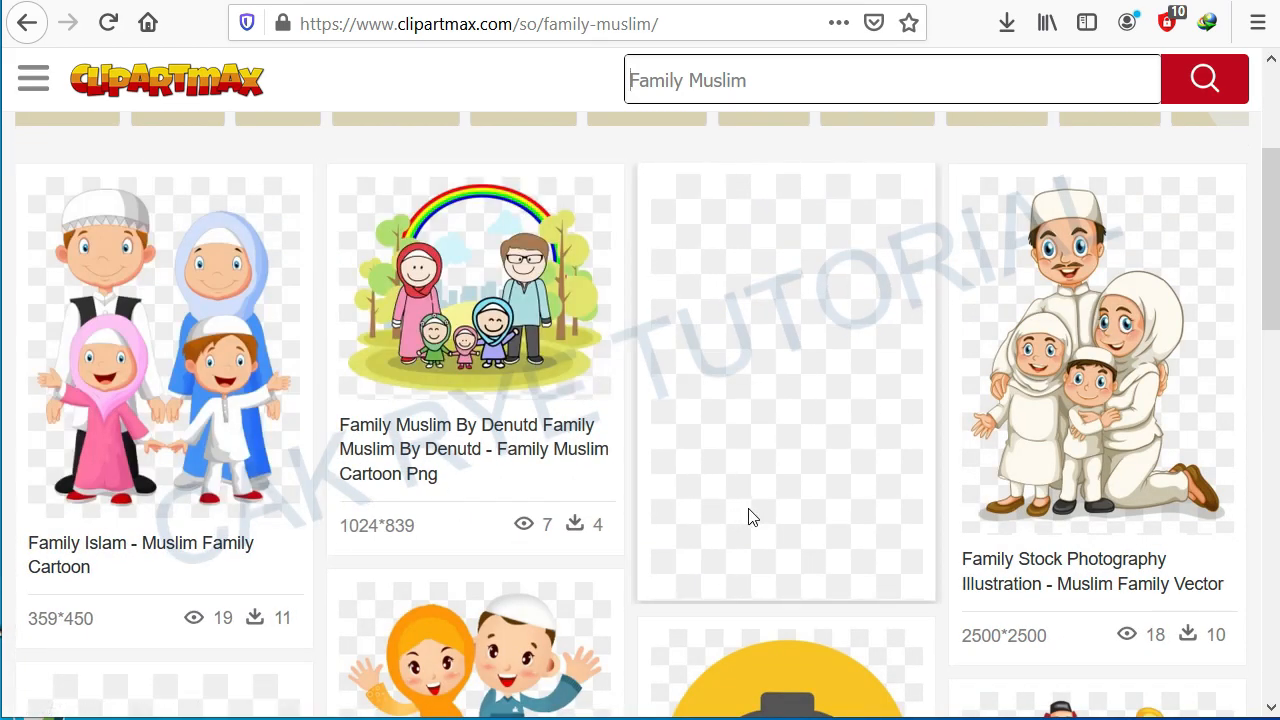
pyautogui.scroll(-3, 995, 543)
pyautogui.scroll(-2, 987, 543)
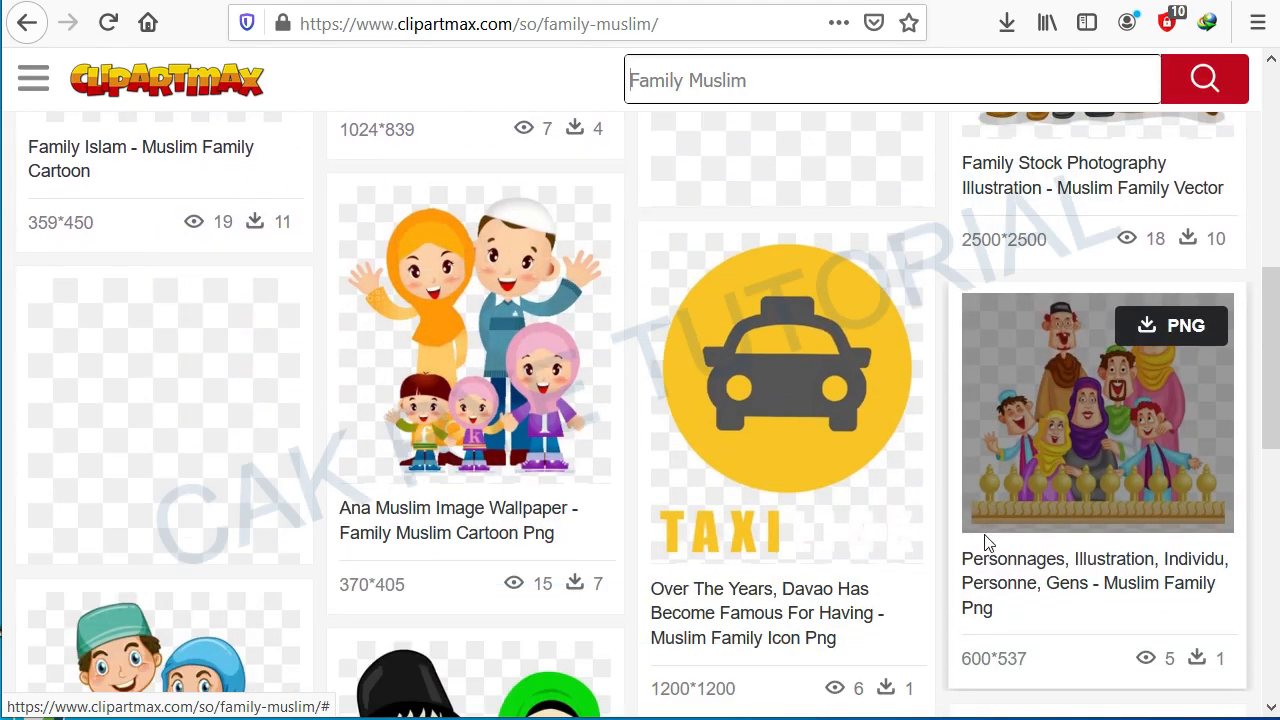
pyautogui.scroll(-1, 986, 541)
pyautogui.scroll(-3, 384, 450)
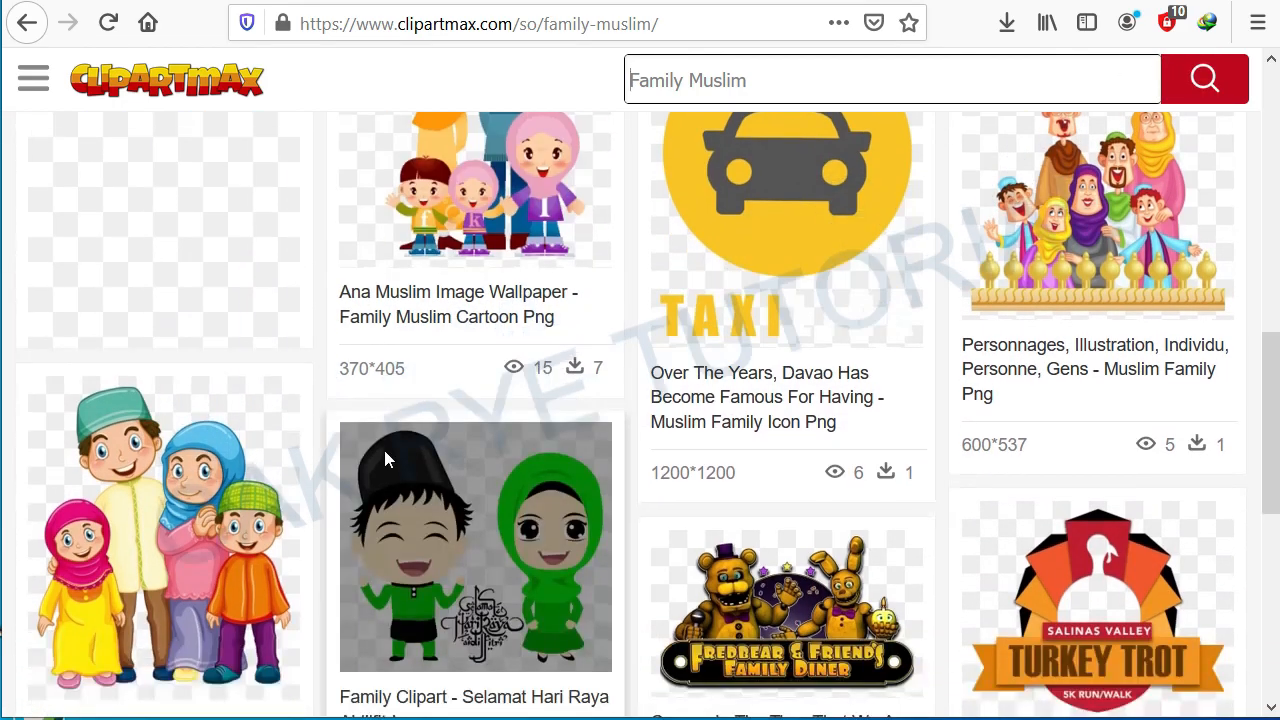
pyautogui.scroll(12, 386, 458)
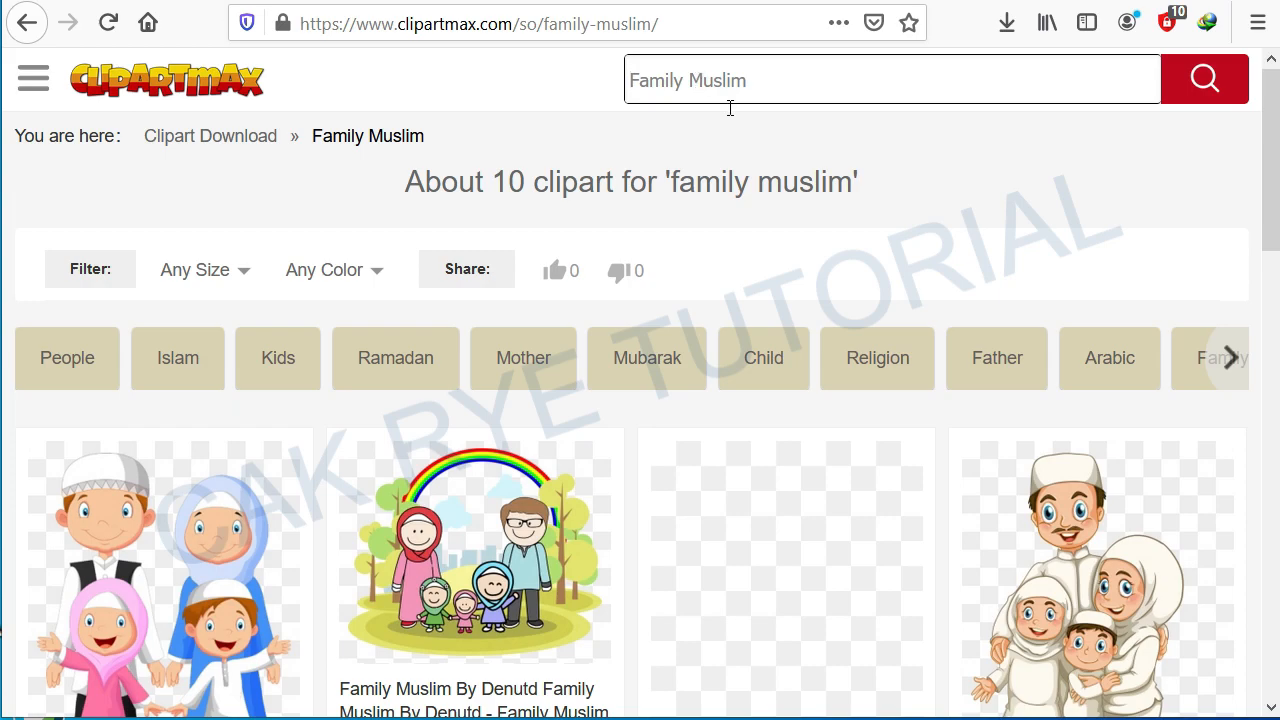
pyautogui.scroll(-1, 344, 437)
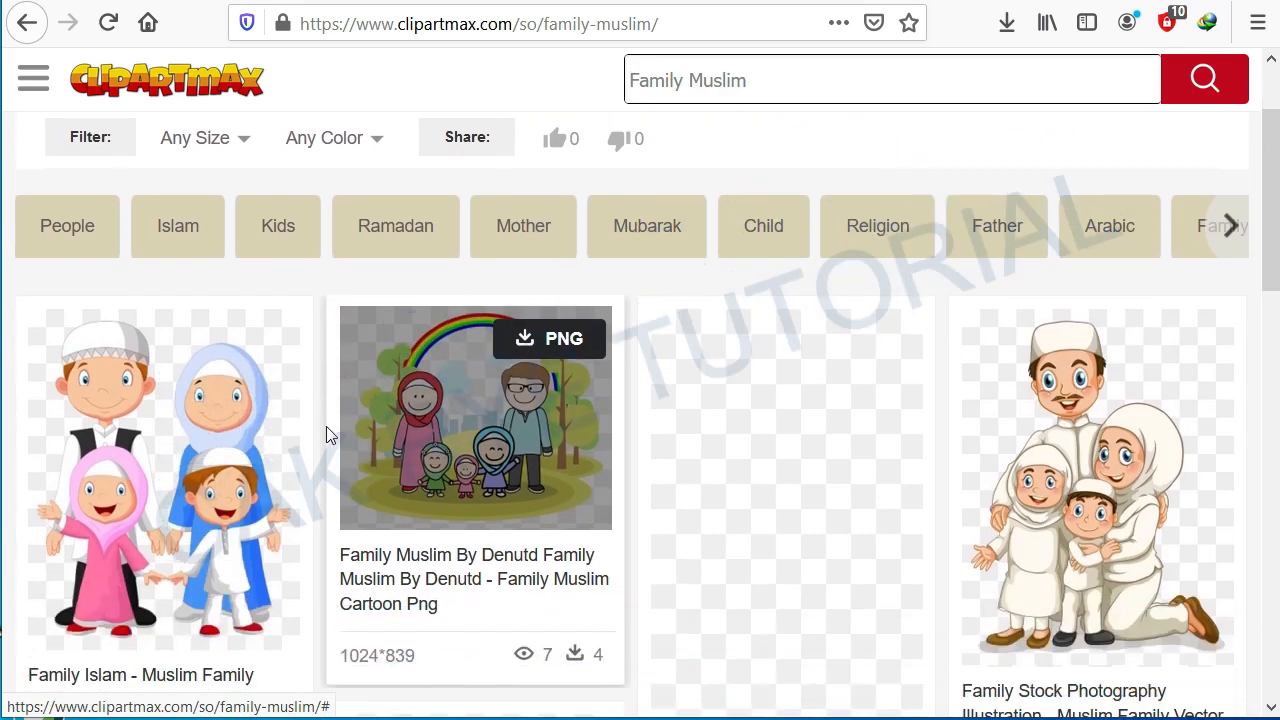
pyautogui.scroll(-1, 344, 437)
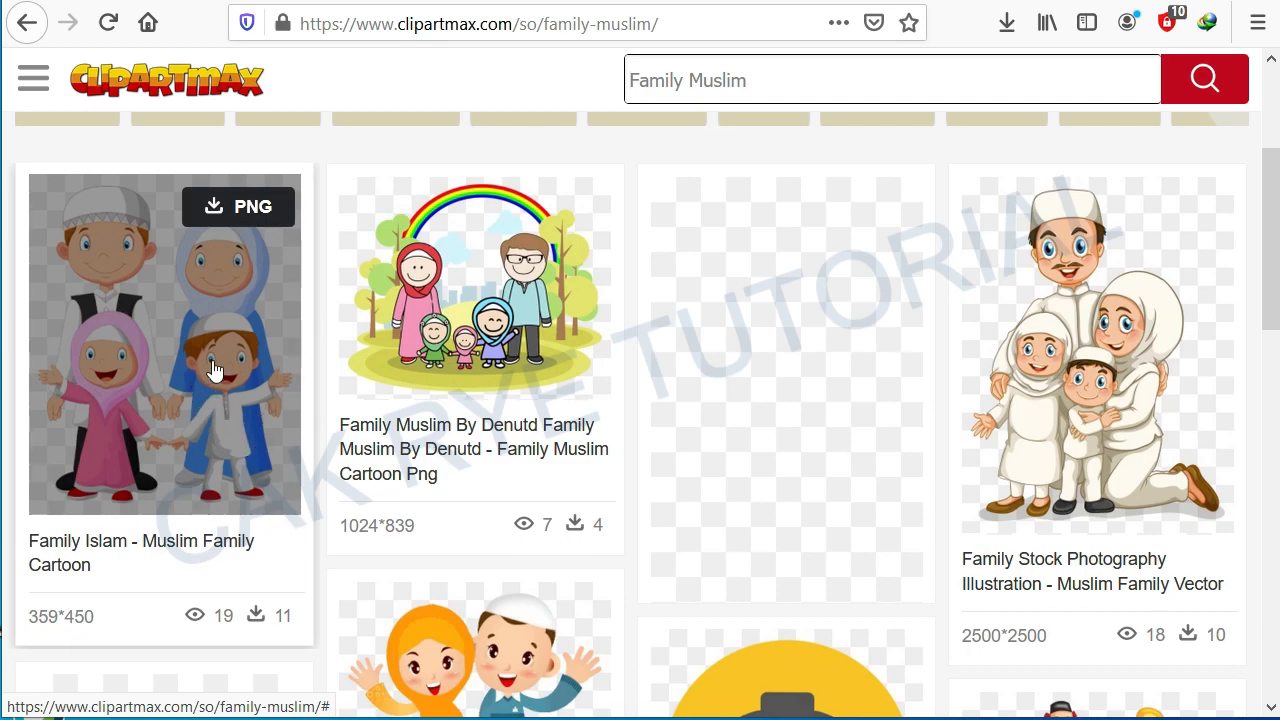
# Step: Download the 'Family Islam - Muslim Family Cartoon' transparent PNG and save the file
pyautogui.click(265, 213)
pyautogui.scroll(-10, 749, 437)
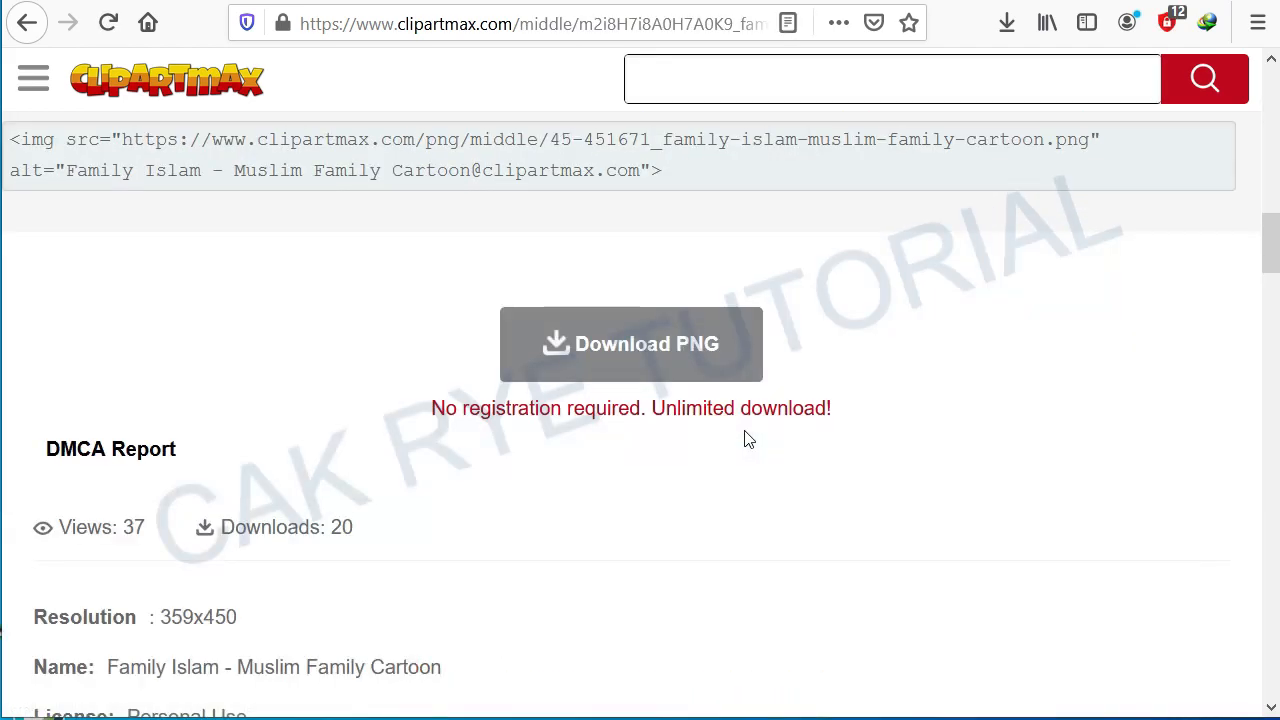
pyautogui.scroll(5, 744, 437)
pyautogui.scroll(-7, 745, 435)
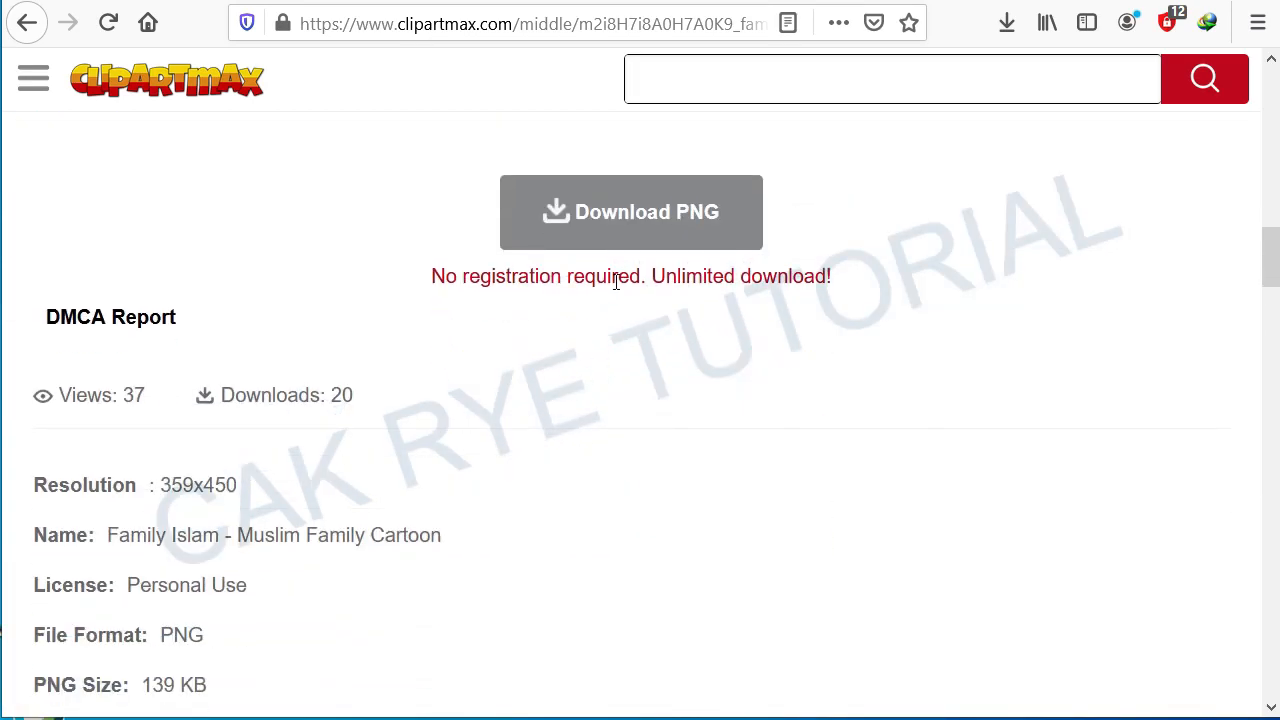
pyautogui.click(612, 224)
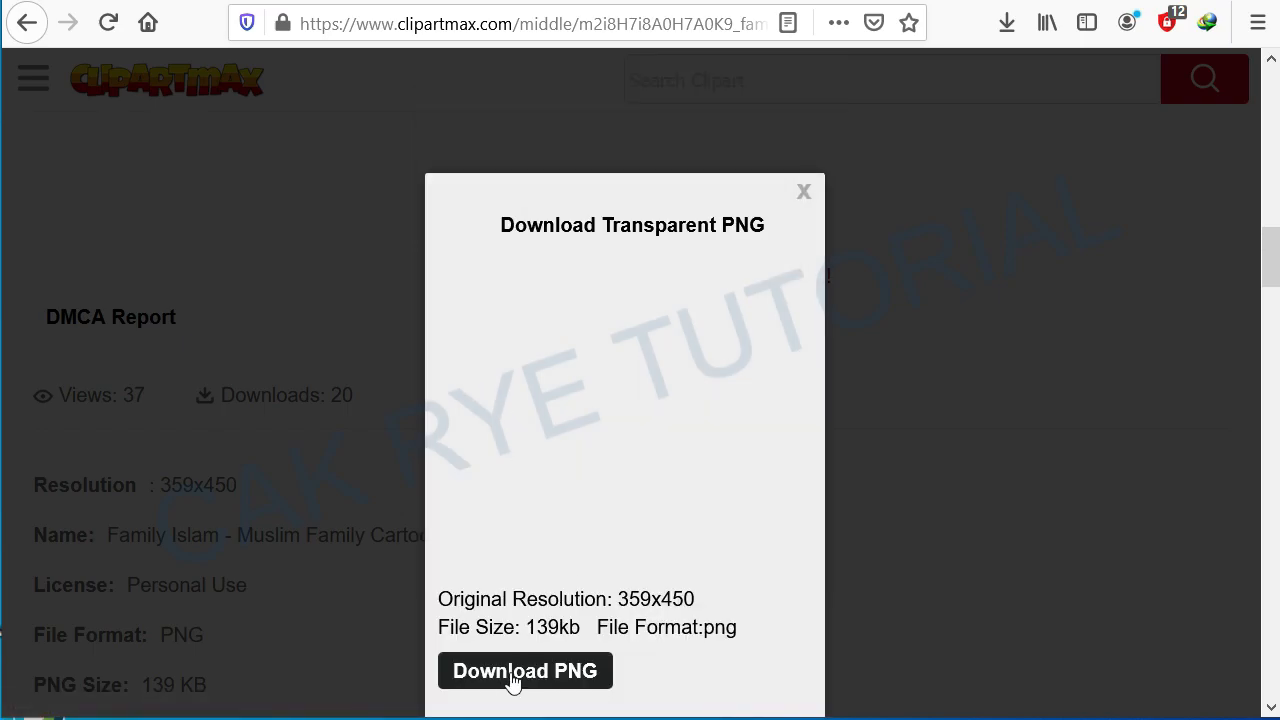
pyautogui.click(535, 672)
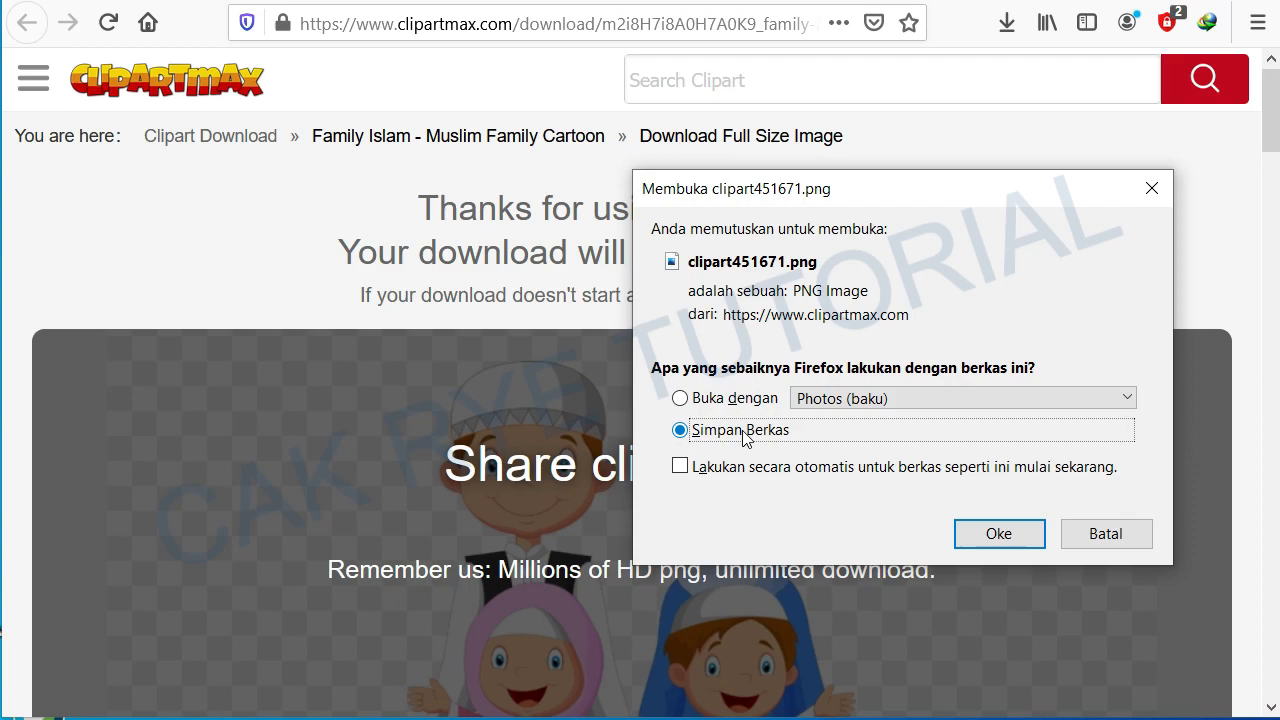
pyautogui.click(1003, 535)
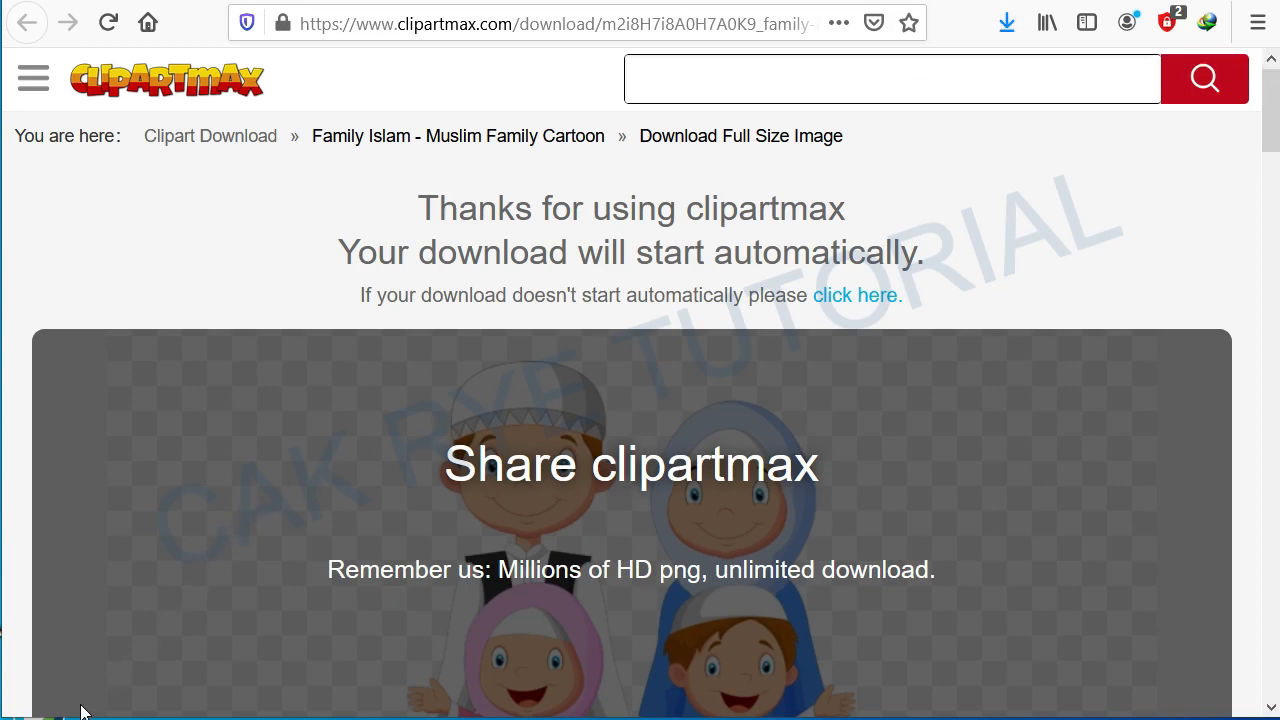
# Step: Open the downloaded clipart451671 PNG from the Downloads folder to preview it, then close the preview and minimise the folder window
pyautogui.click(1007, 24)
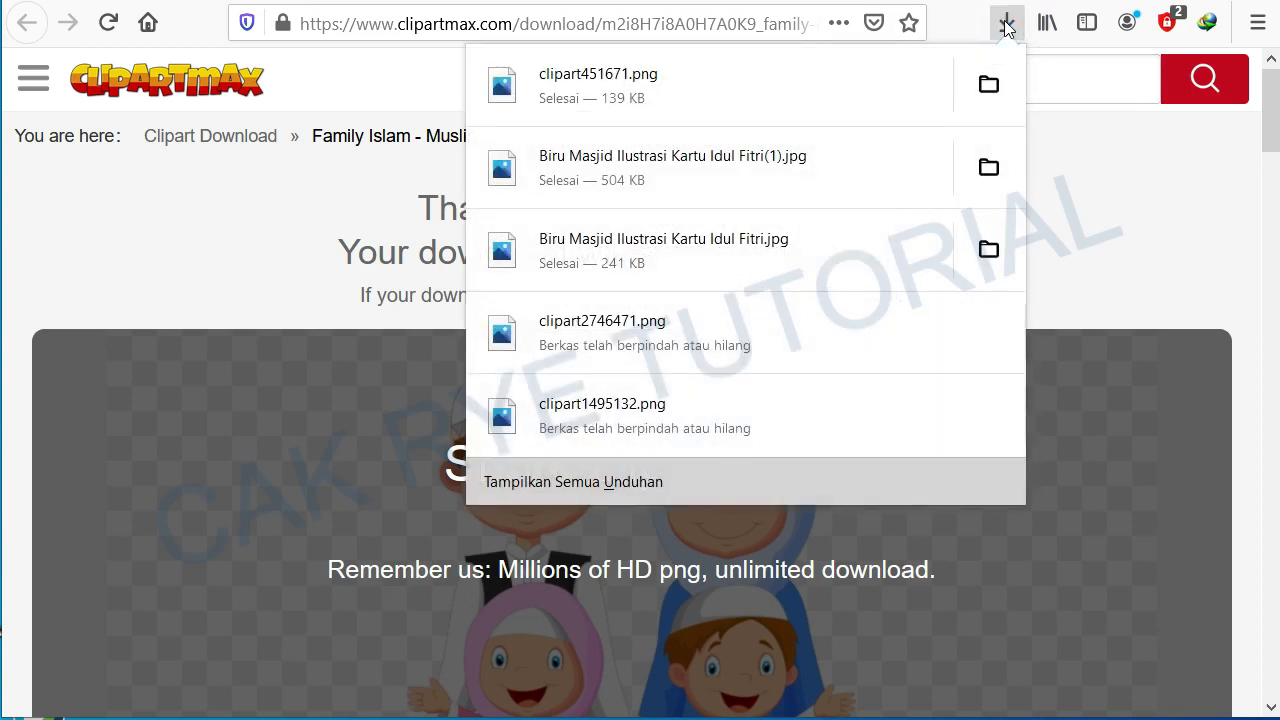
pyautogui.click(988, 84)
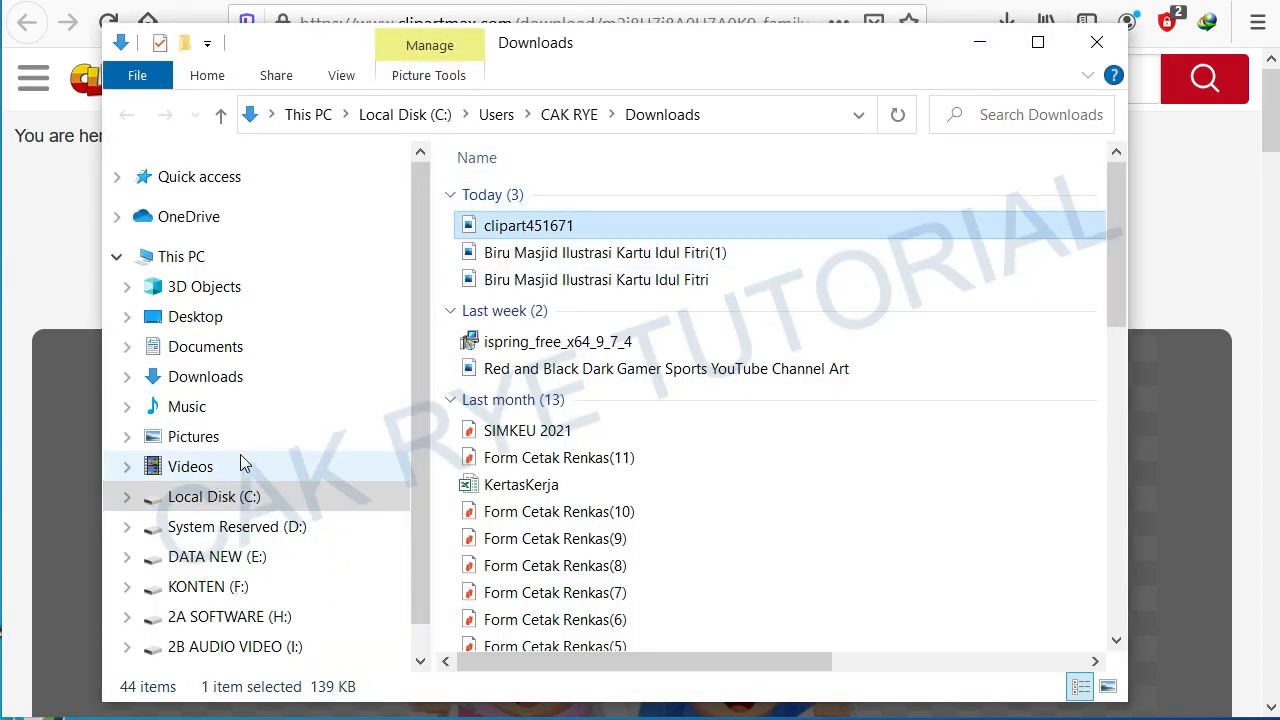
pyautogui.click(205, 379)
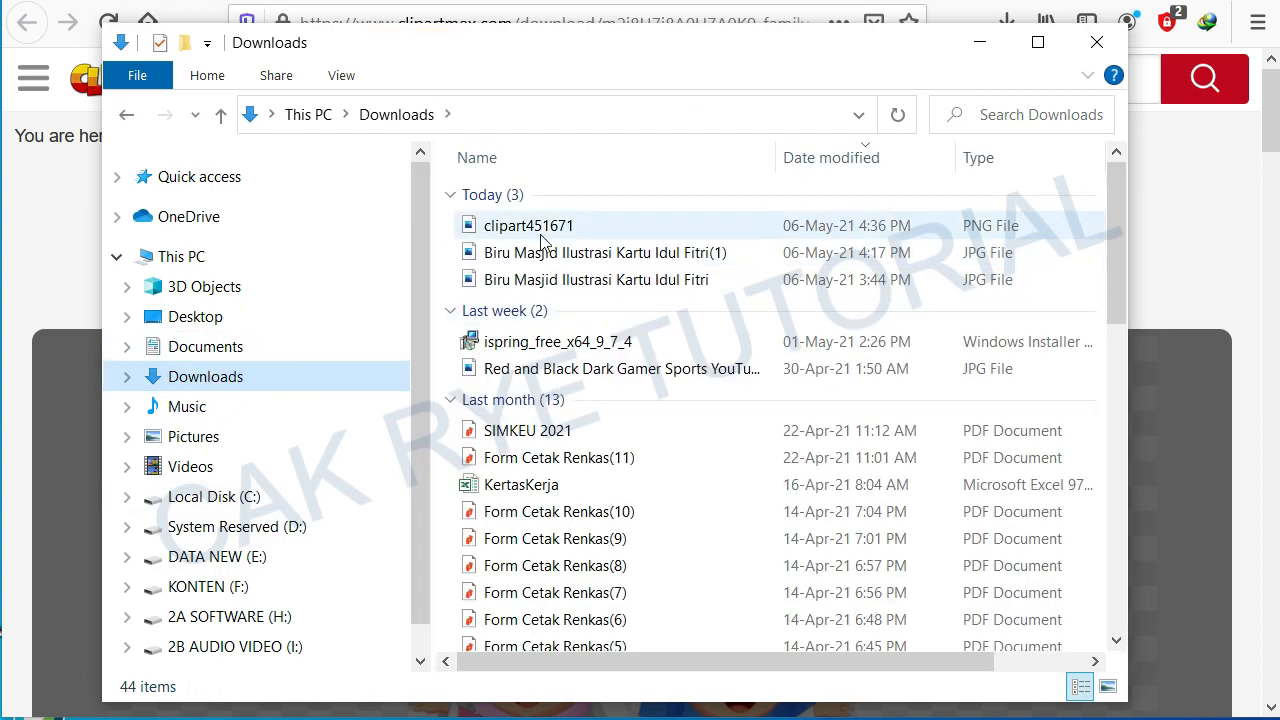
pyautogui.moveTo(545, 229)
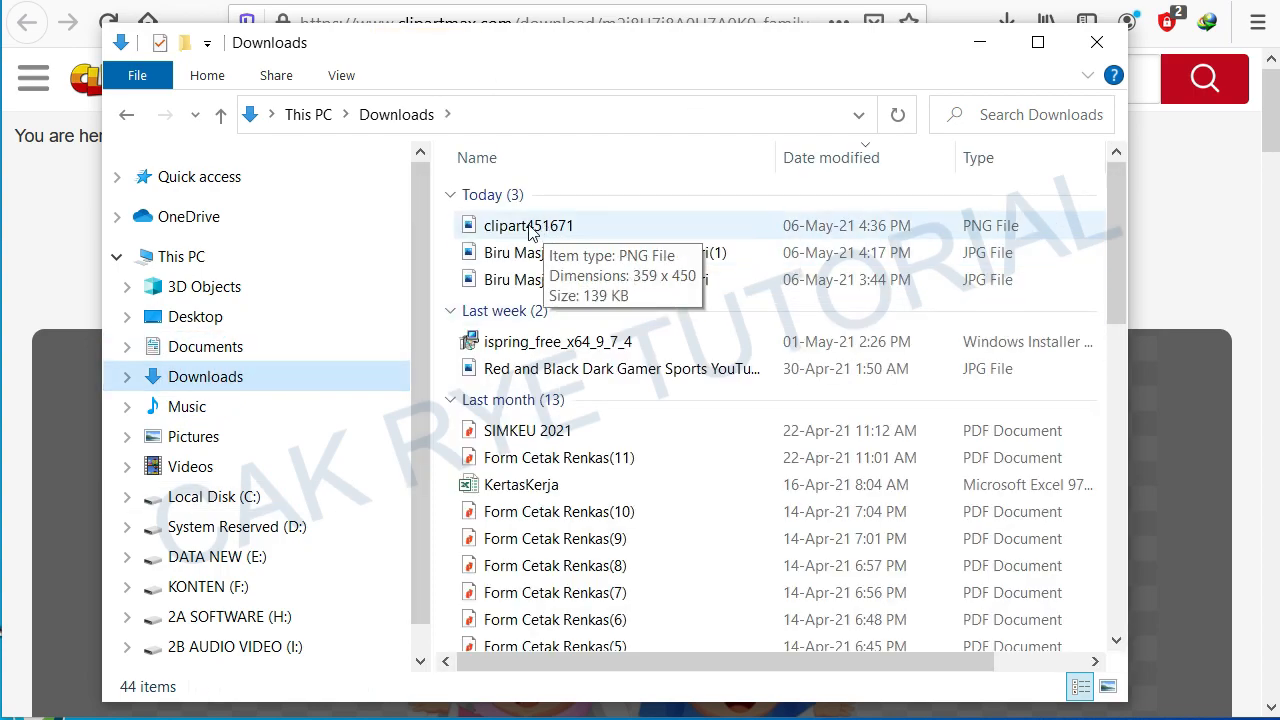
pyautogui.doubleClick(540, 228)
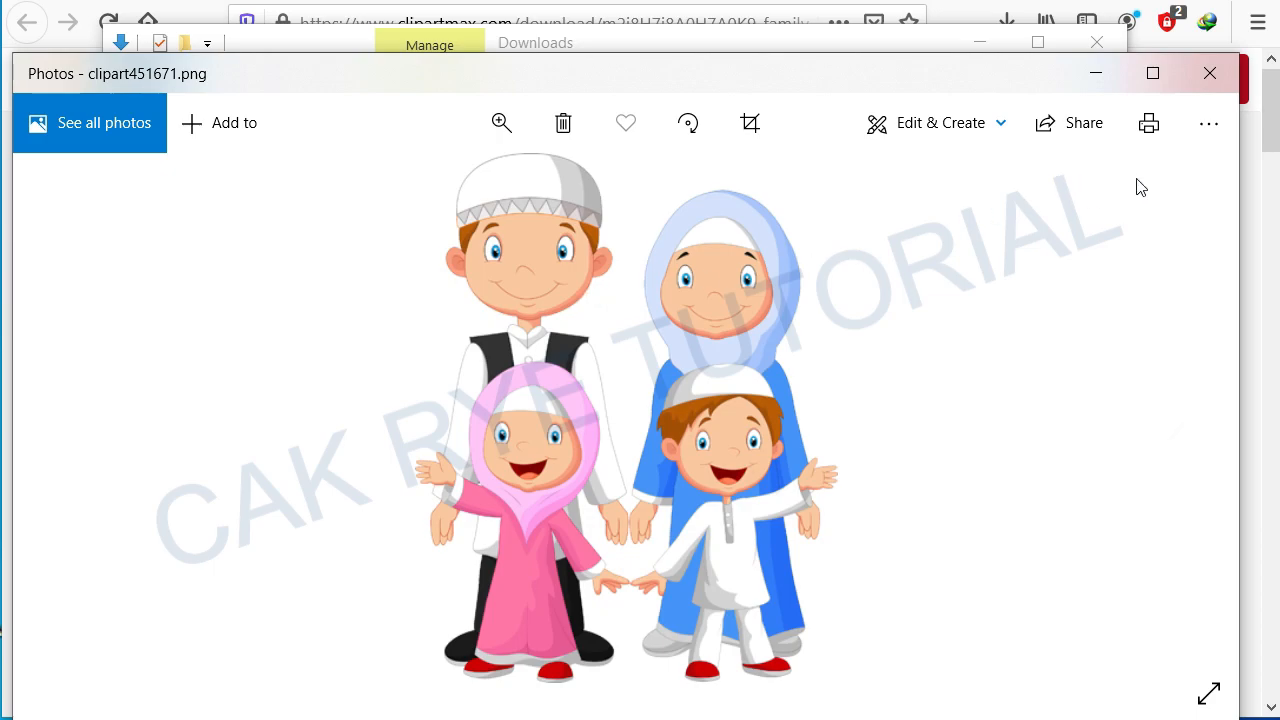
pyautogui.click(1210, 75)
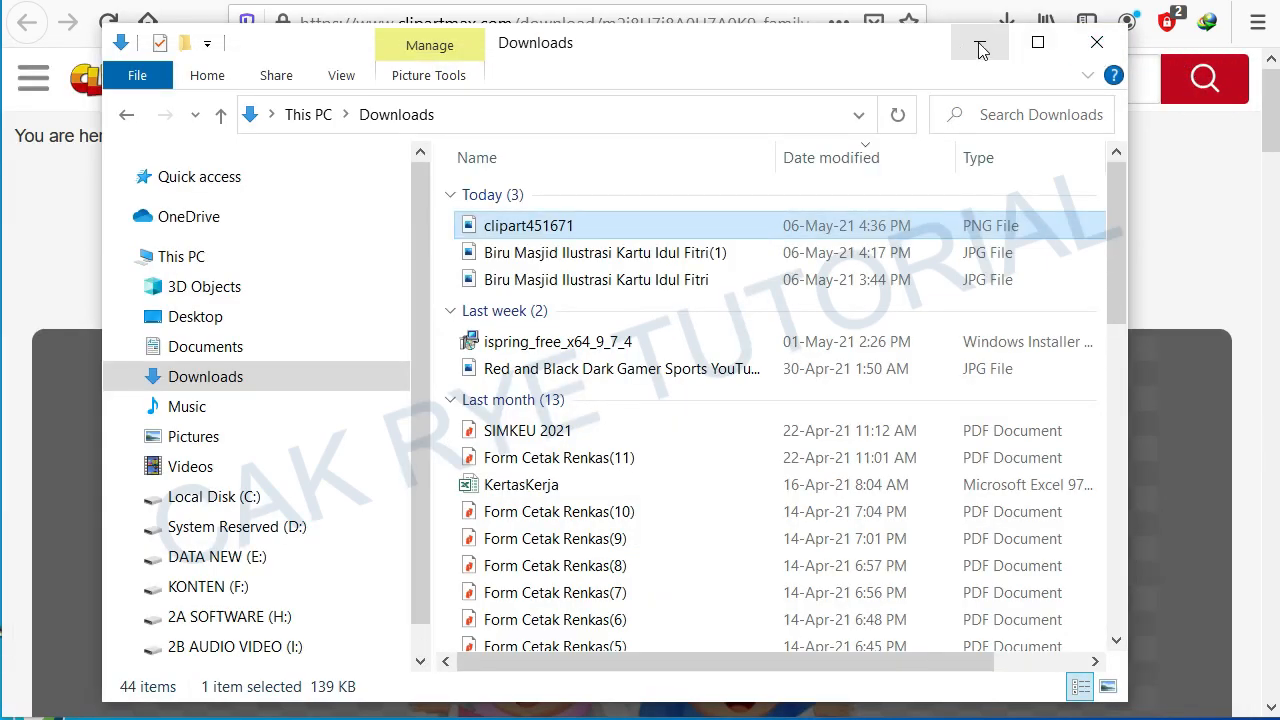
pyautogui.click(980, 48)
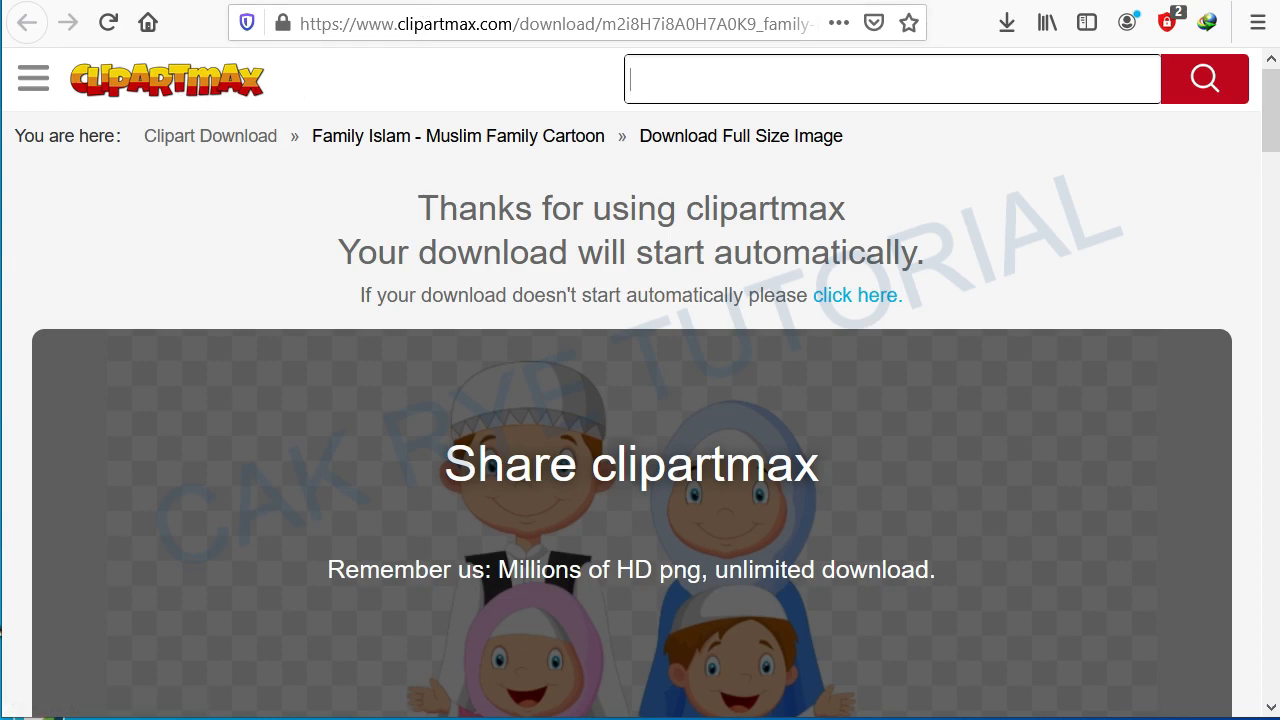
# Step: Return to the Clipartmax home page, search for 'Kaligrafi' clipart and browse the results
pyautogui.click(26, 22)
pyautogui.click(804, 192)
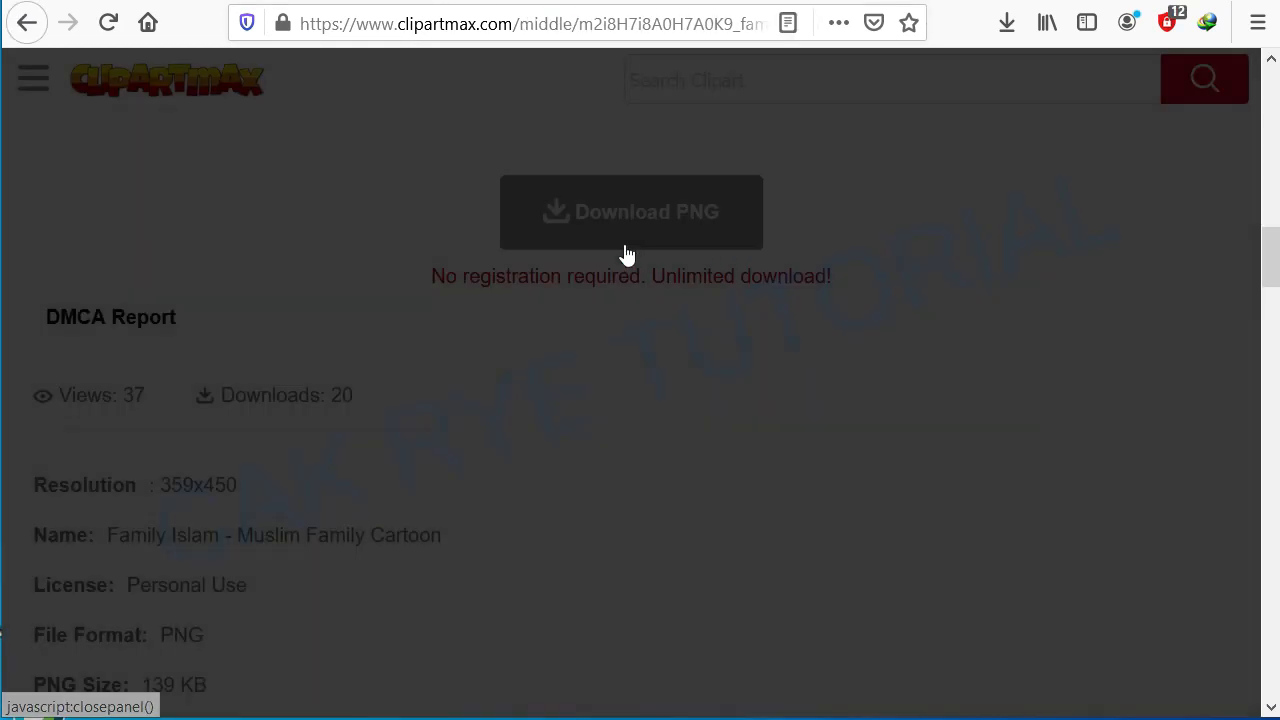
pyautogui.scroll(15, 249, 180)
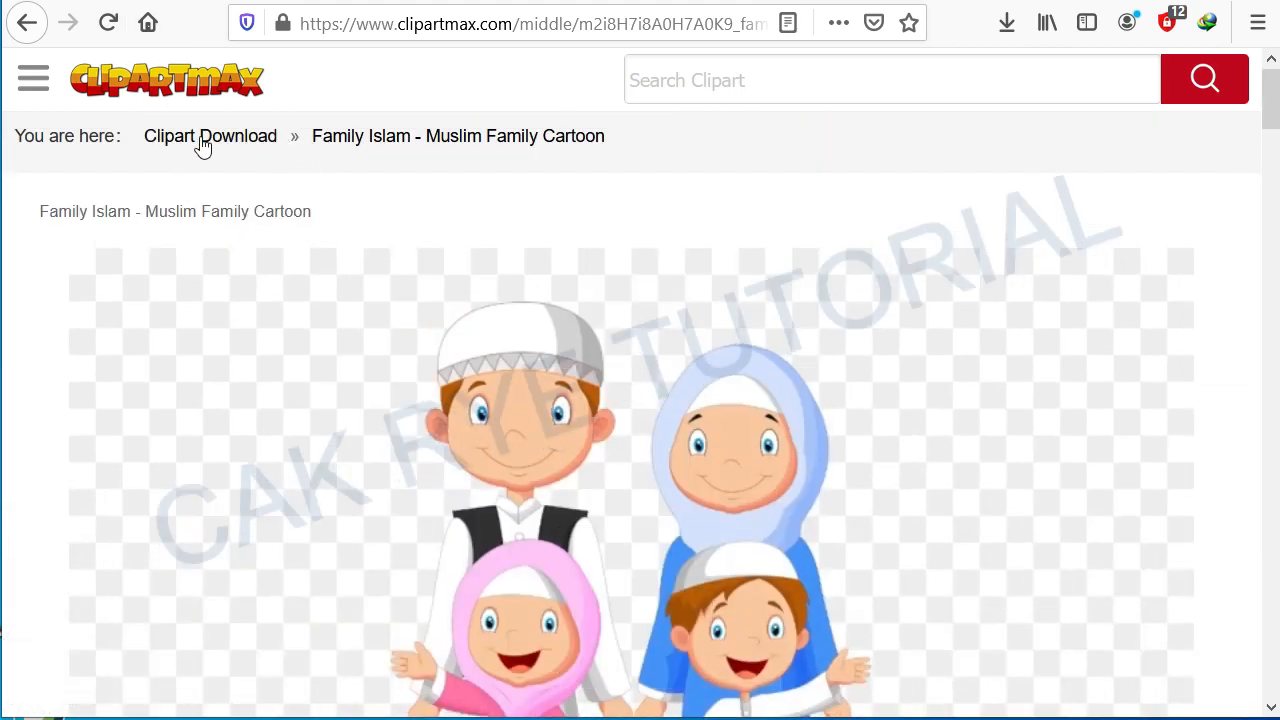
pyautogui.click(212, 144)
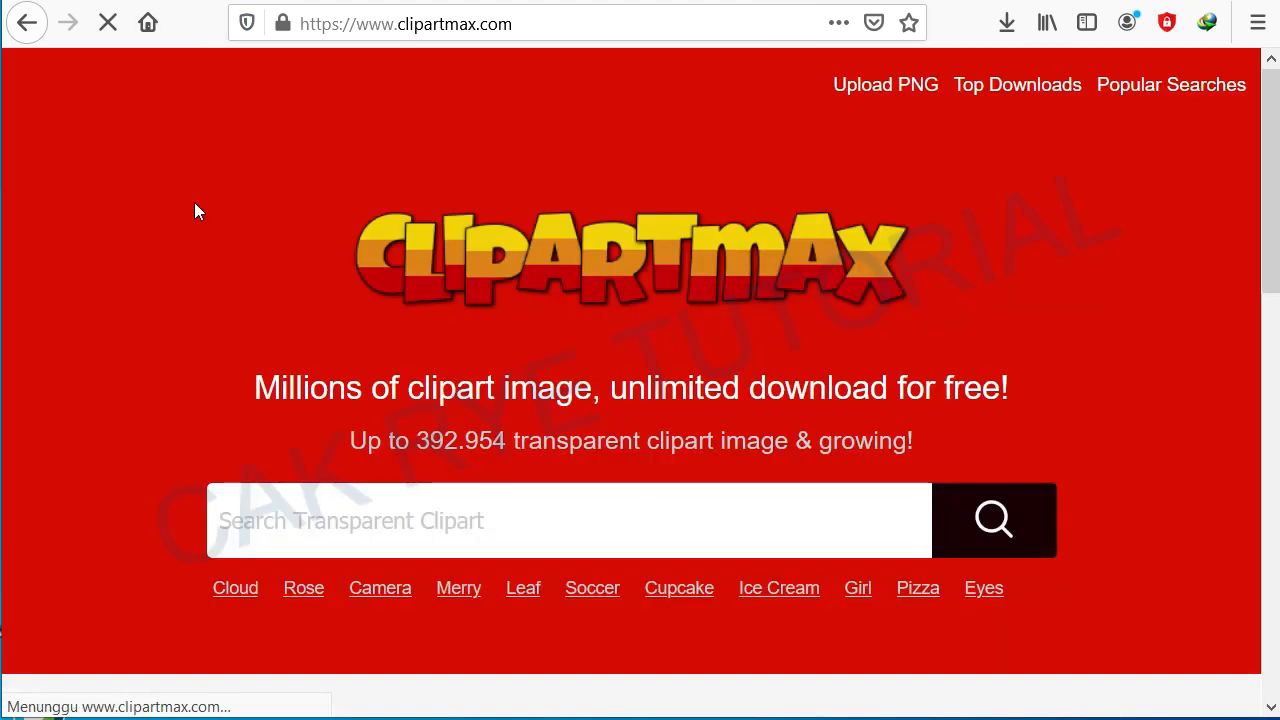
pyautogui.click(316, 538)
pyautogui.write('Kali')
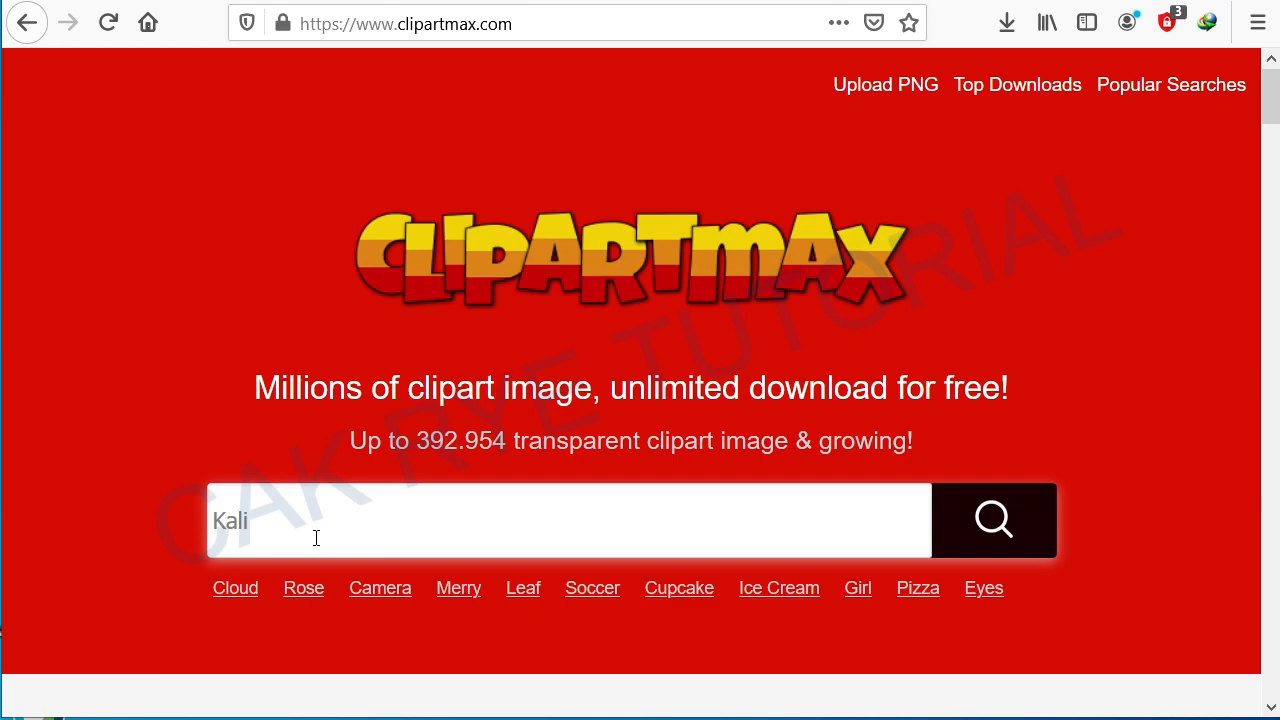
pyautogui.write('gr')
pyautogui.press('Return')
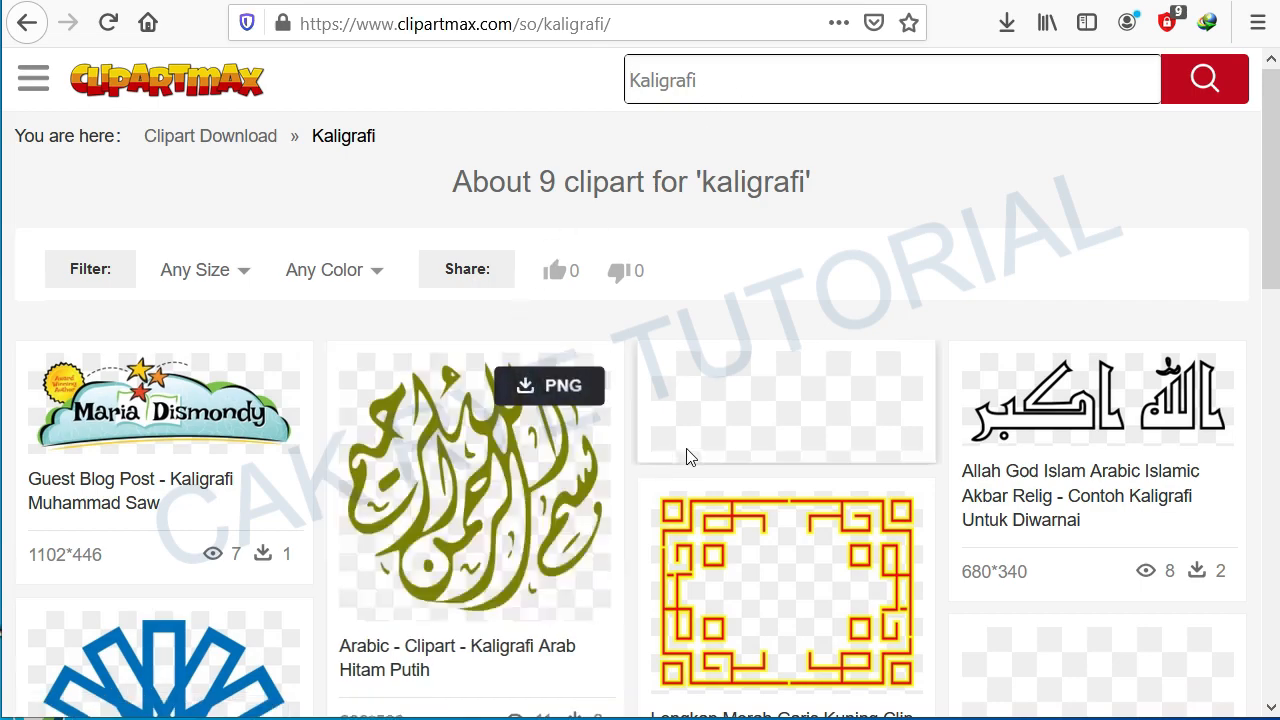
pyautogui.scroll(-7, 686, 451)
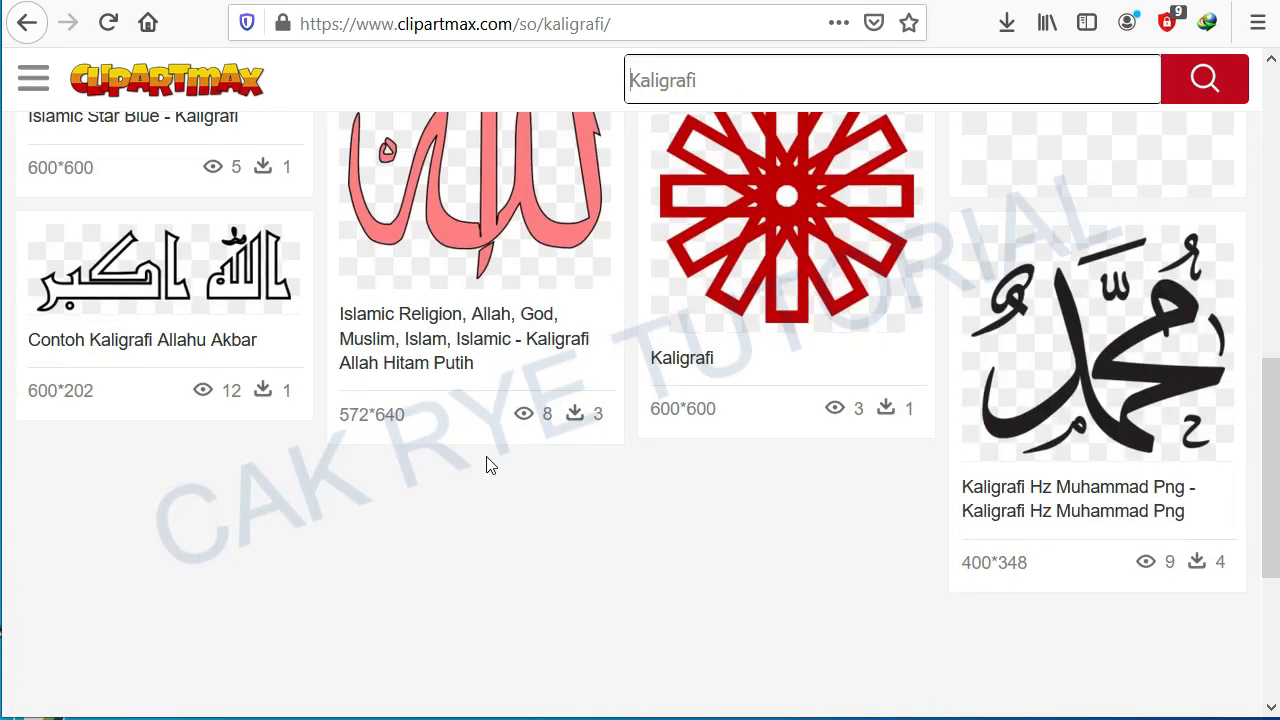
pyautogui.scroll(5, 488, 463)
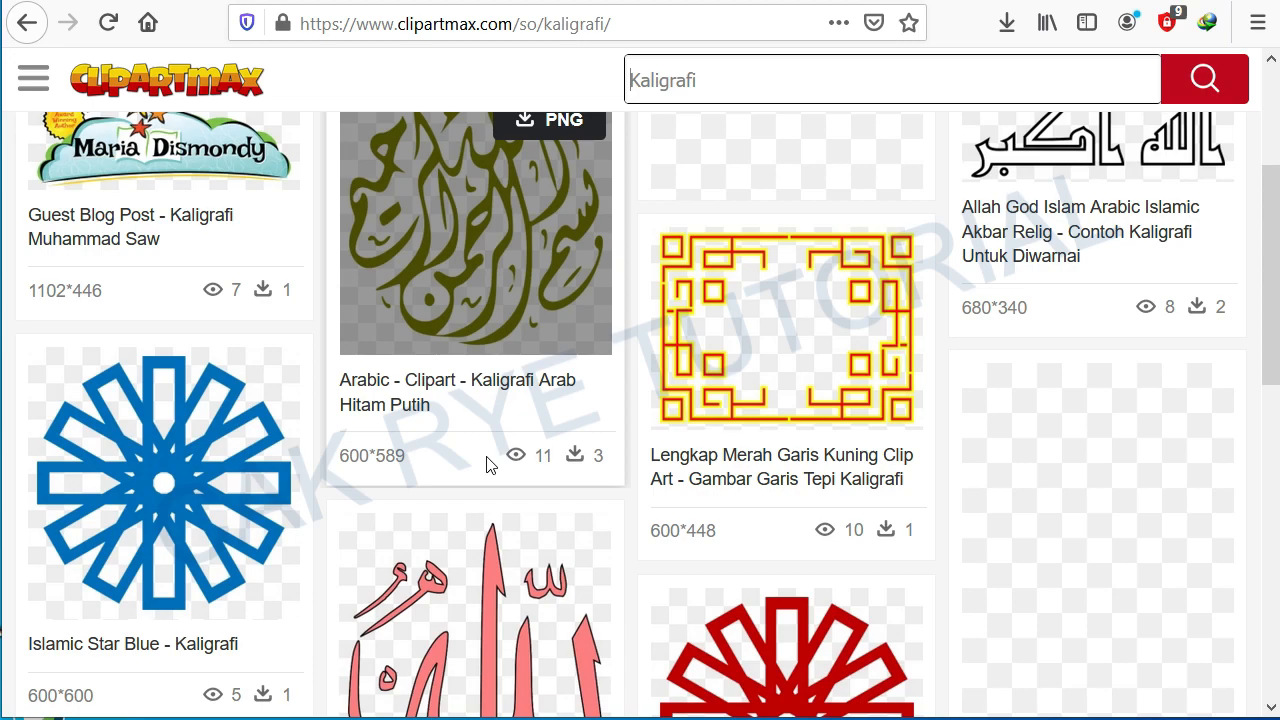
pyautogui.scroll(3, 489, 463)
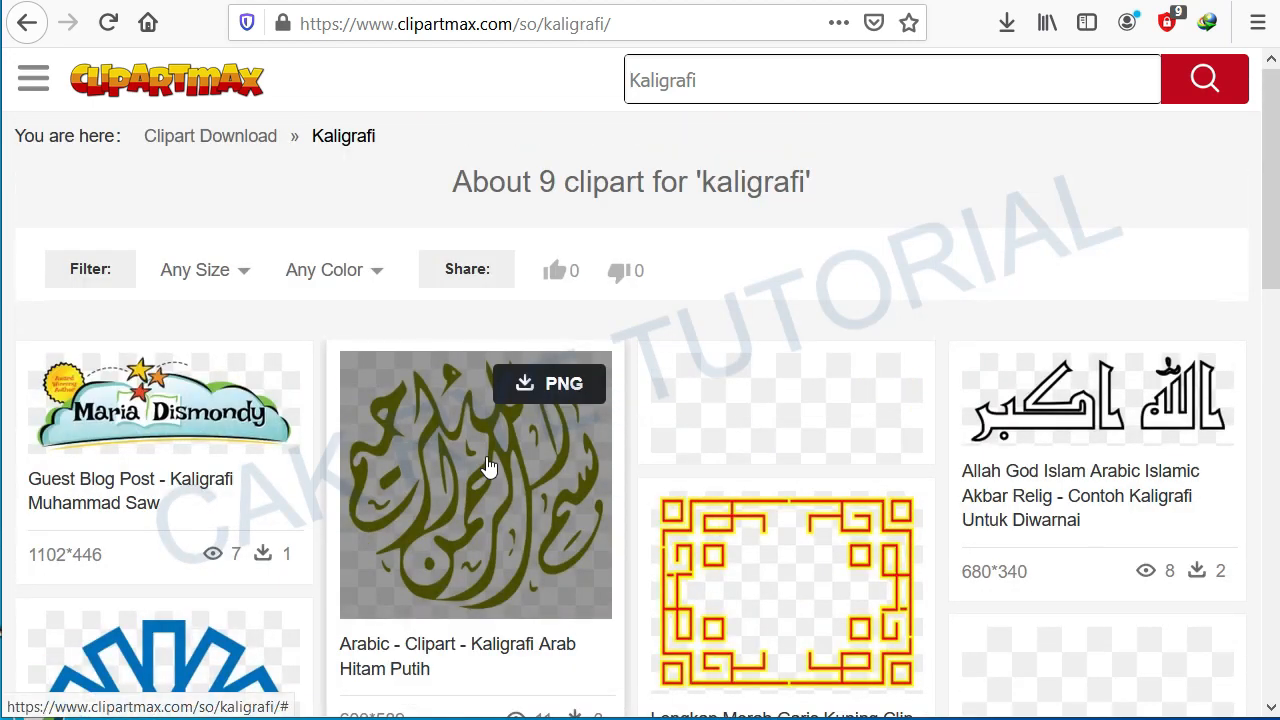